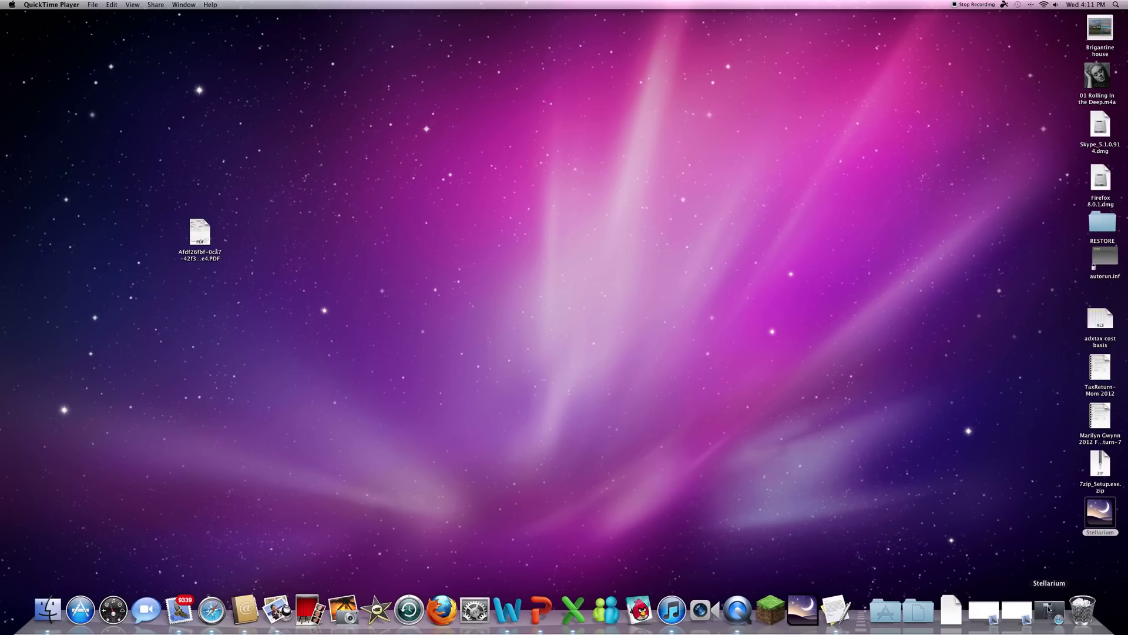
- Restore the Safari window showing stellarium.org from the Dock and nudge it right
left_click(1050, 609)
left_click_drag(580, 21, 604, 3)
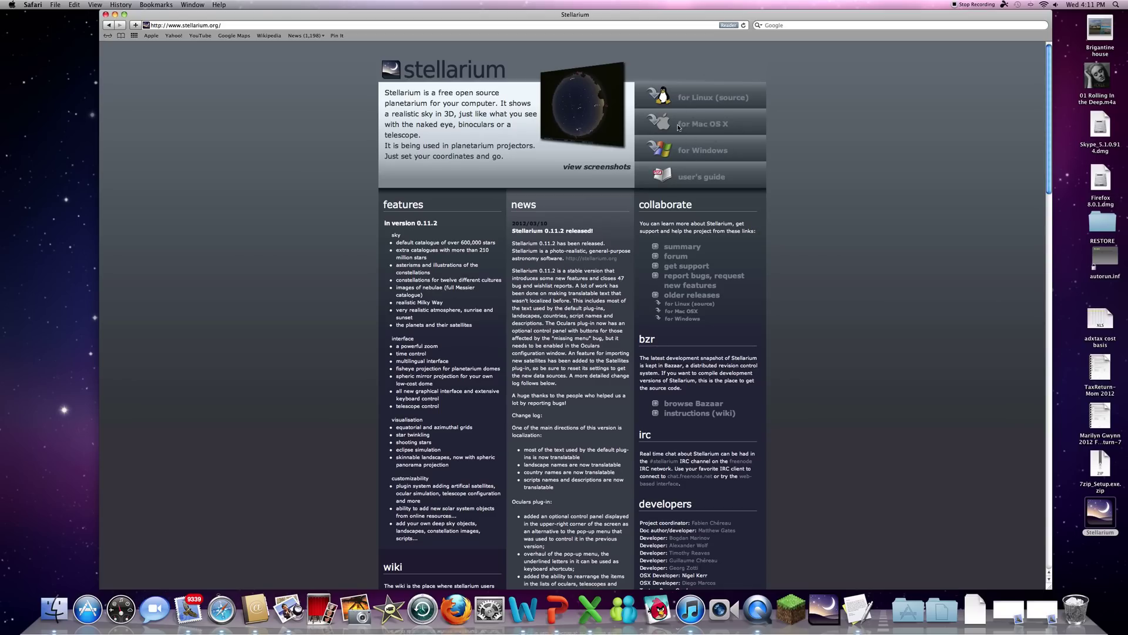
- Download Stellarium for Mac OS X, cancel the duplicate download, and close Safari
left_click(696, 124)
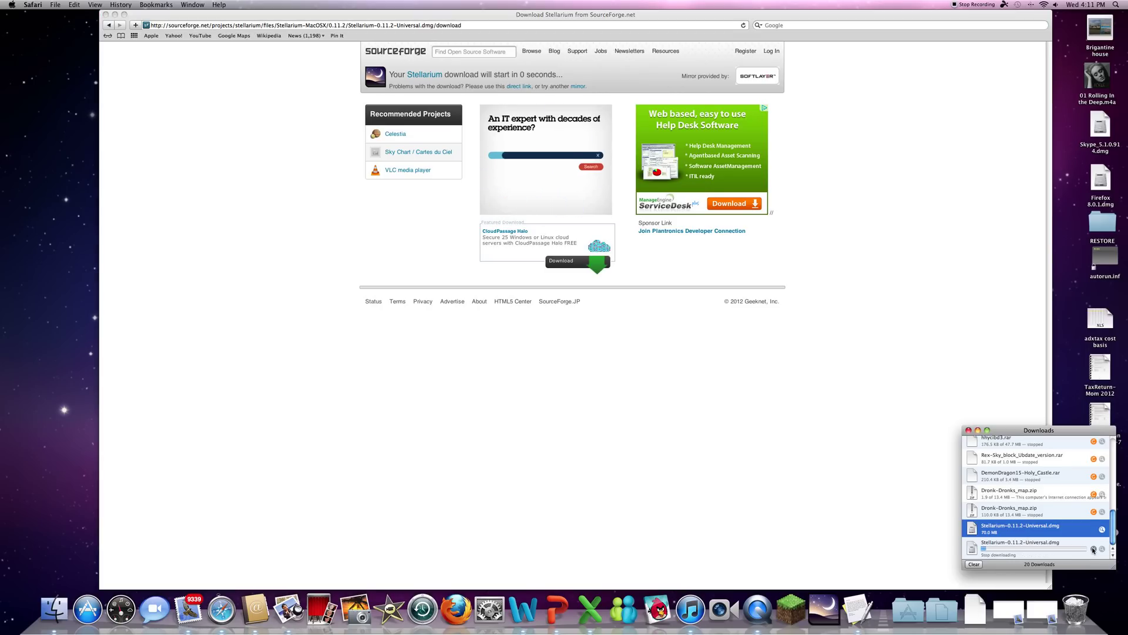
left_click(1092, 549)
left_click(970, 430)
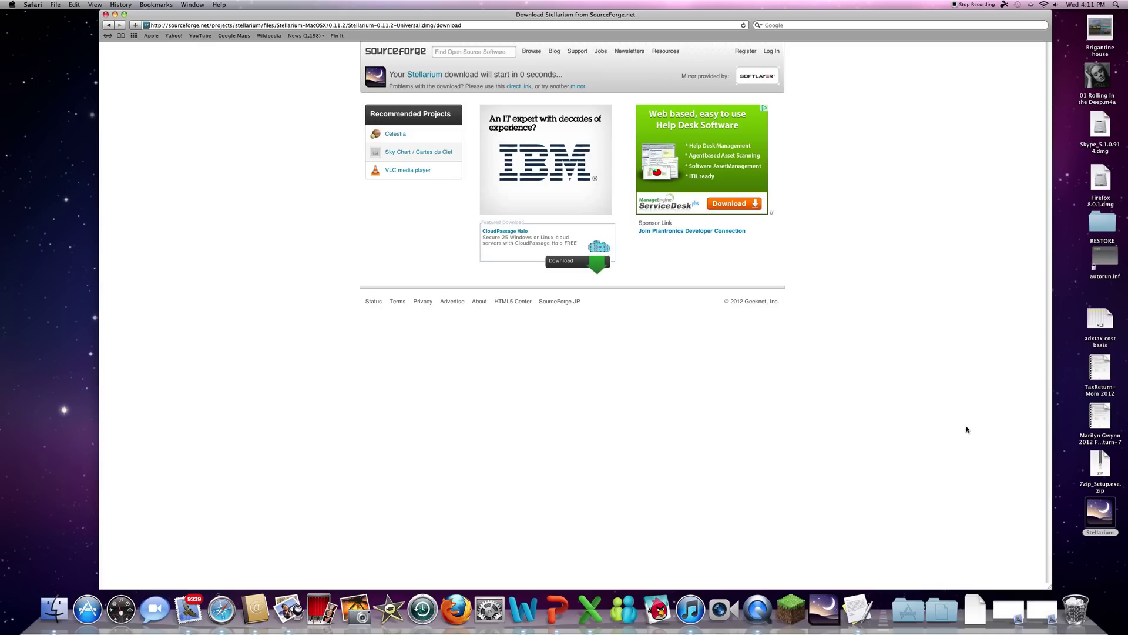
left_click(105, 14)
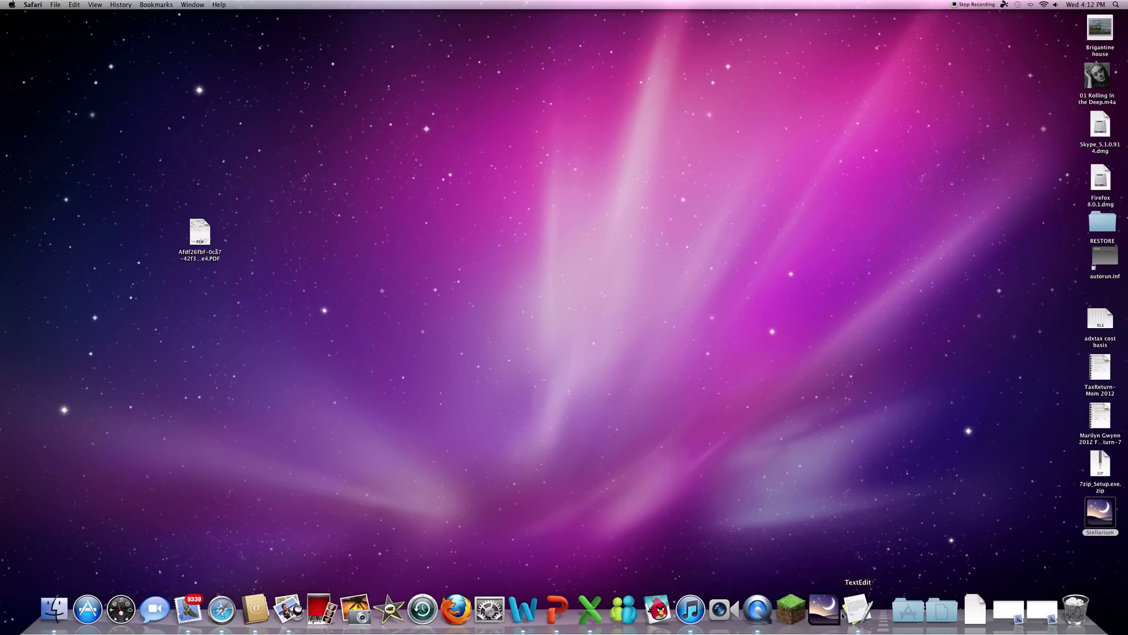
- Launch Stellarium from the Dock and approve opening the internet-downloaded app
left_click(825, 606)
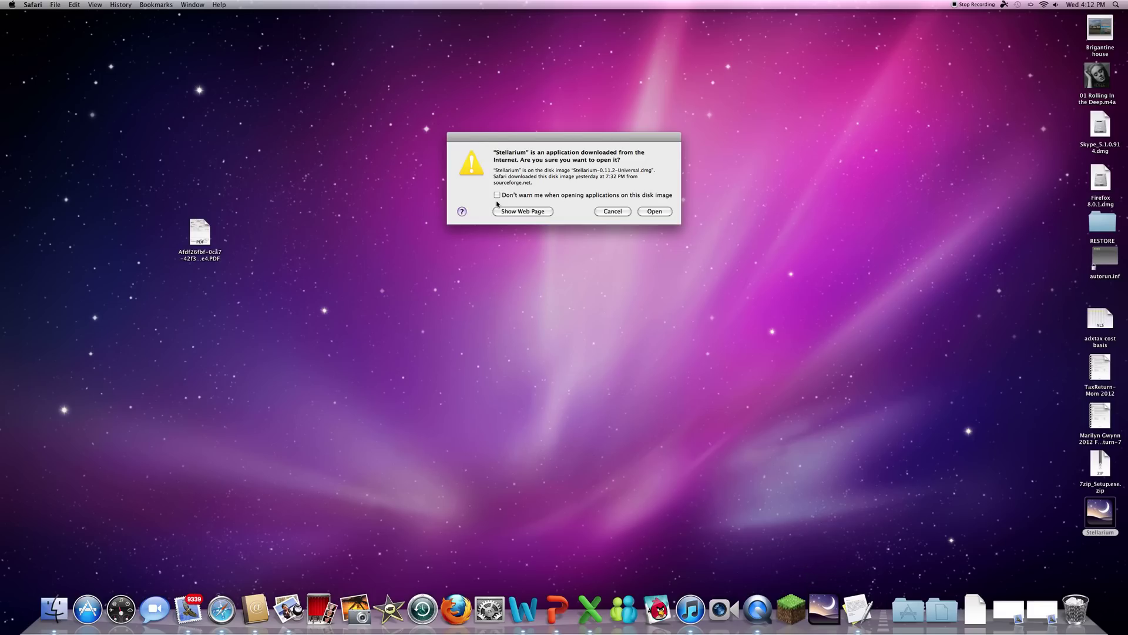
left_click(652, 211)
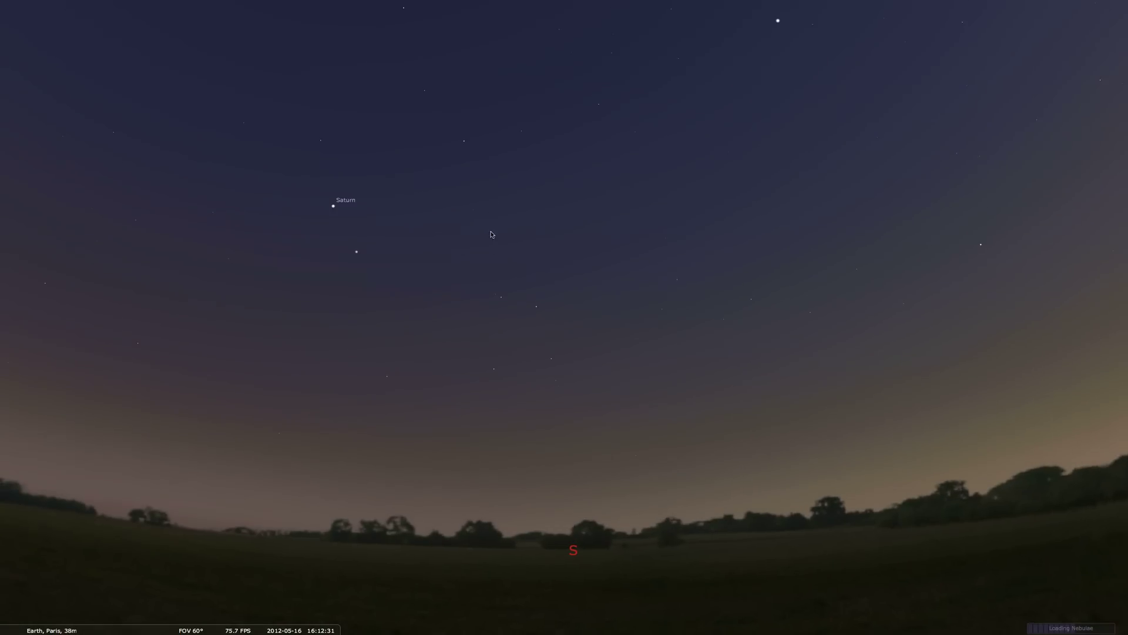
- Zoom out to a 235° fisheye centred on the zenith, rotated with south at the top
left_click_drag(492, 235, 514, 226)
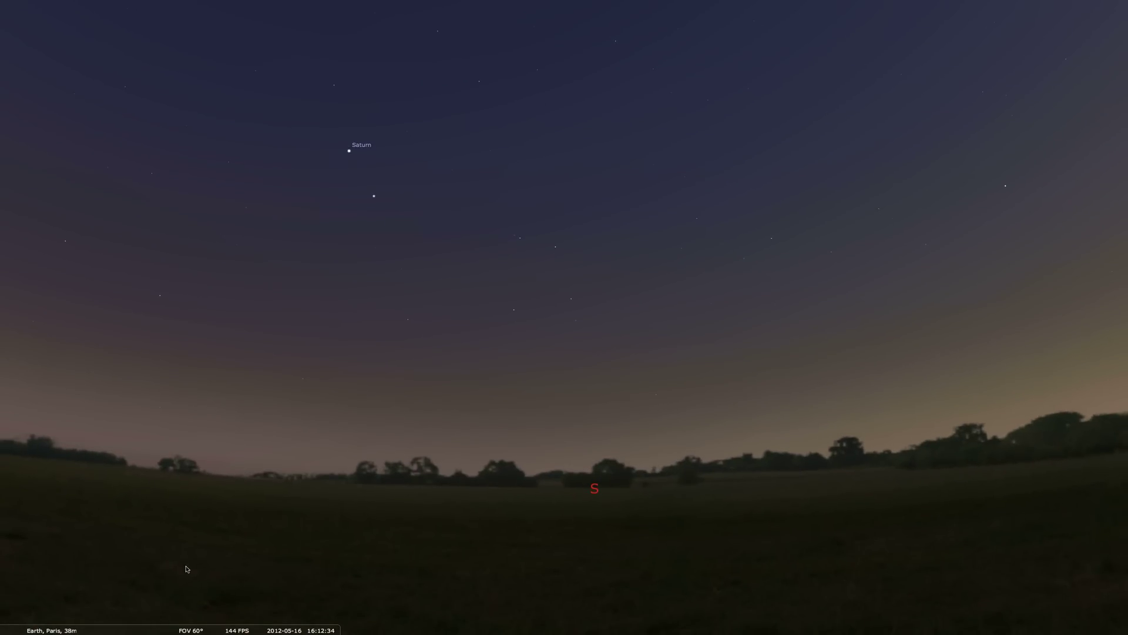
mouse_move(62, 630)
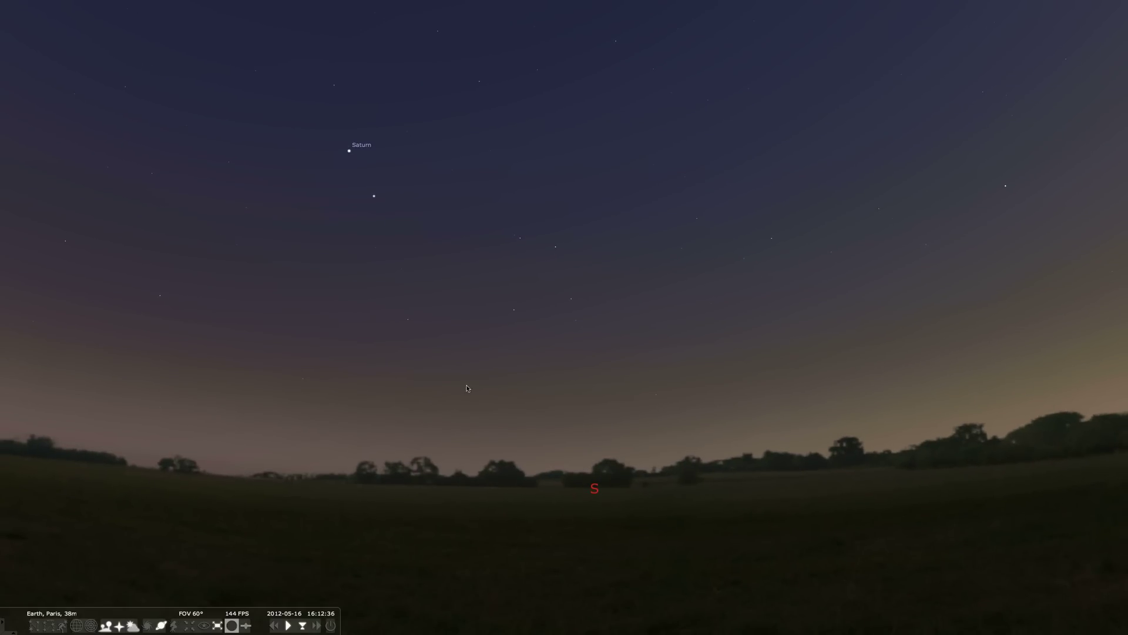
left_click_drag(472, 333, 480, 591)
scroll(441, 421, "down", 10)
left_click_drag(473, 299, 476, 357)
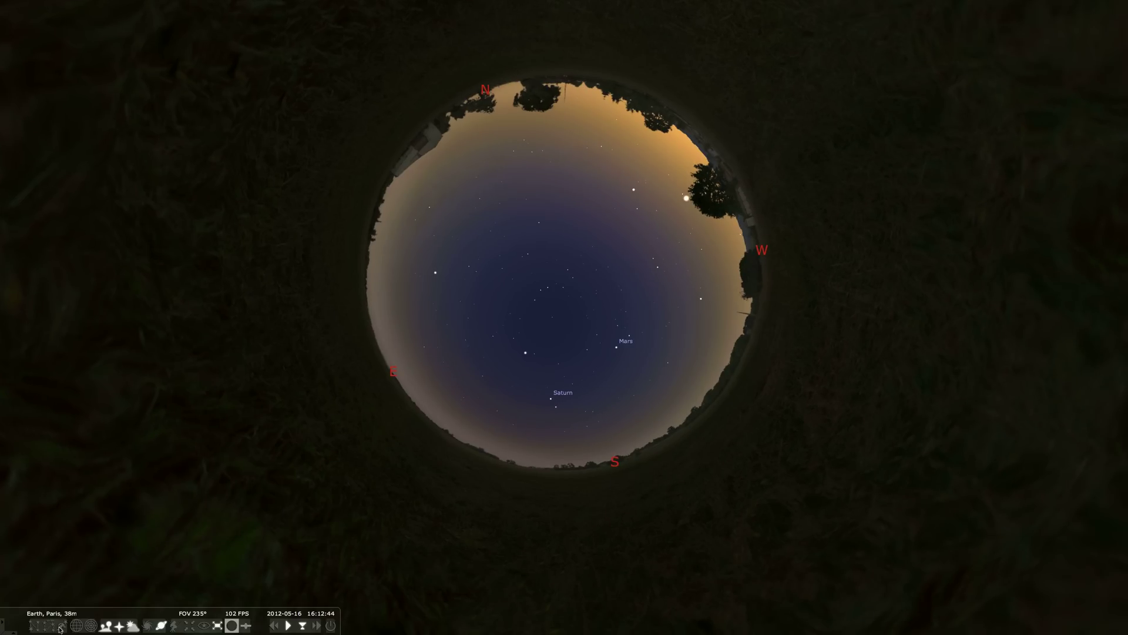
key("q")
key("q")
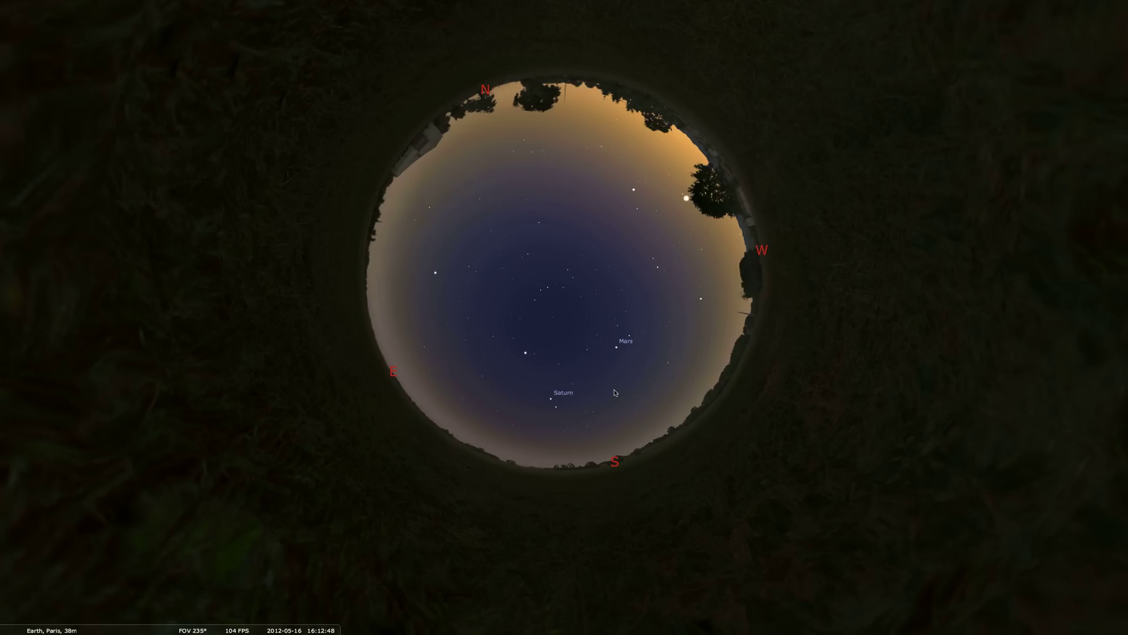
left_click_drag(520, 279, 643, 381)
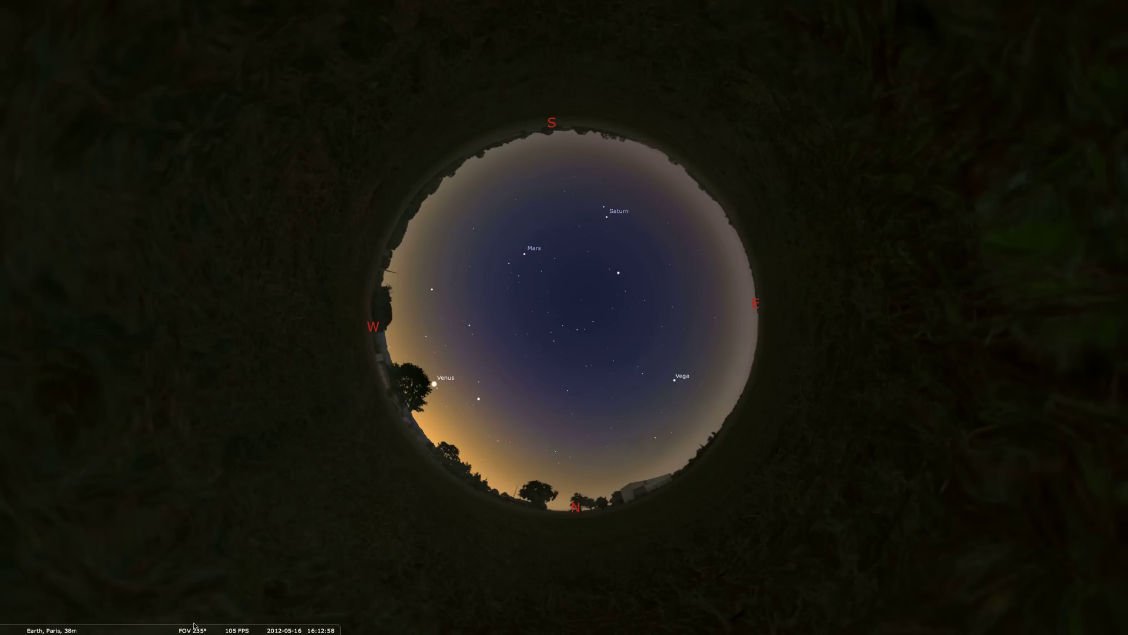
mouse_move(174, 633)
mouse_move(122, 633)
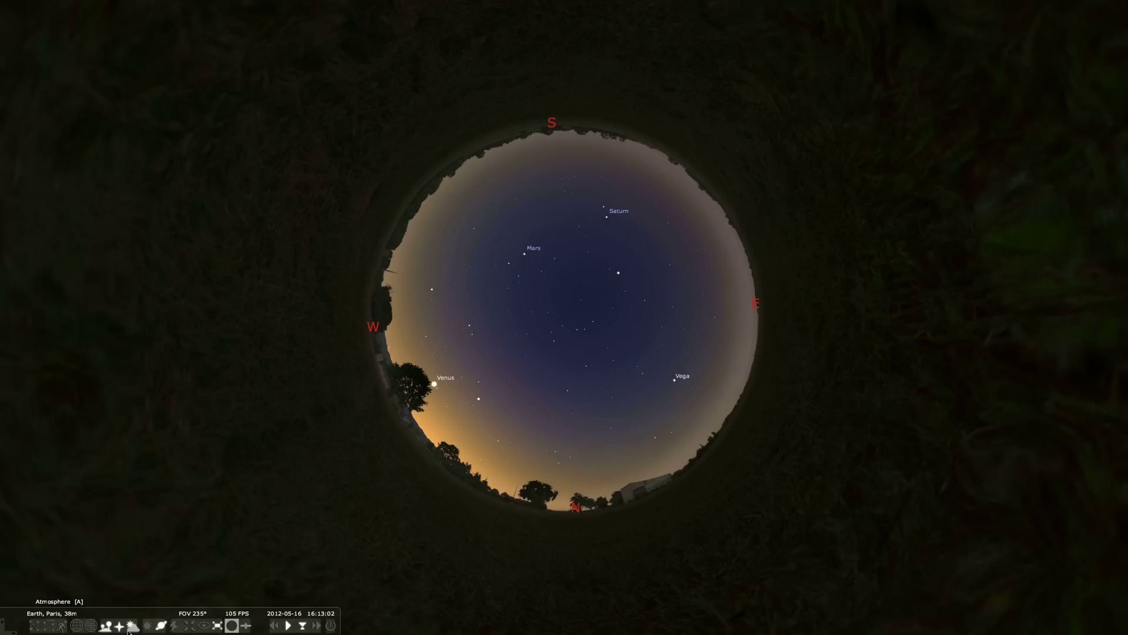
left_click(132, 627)
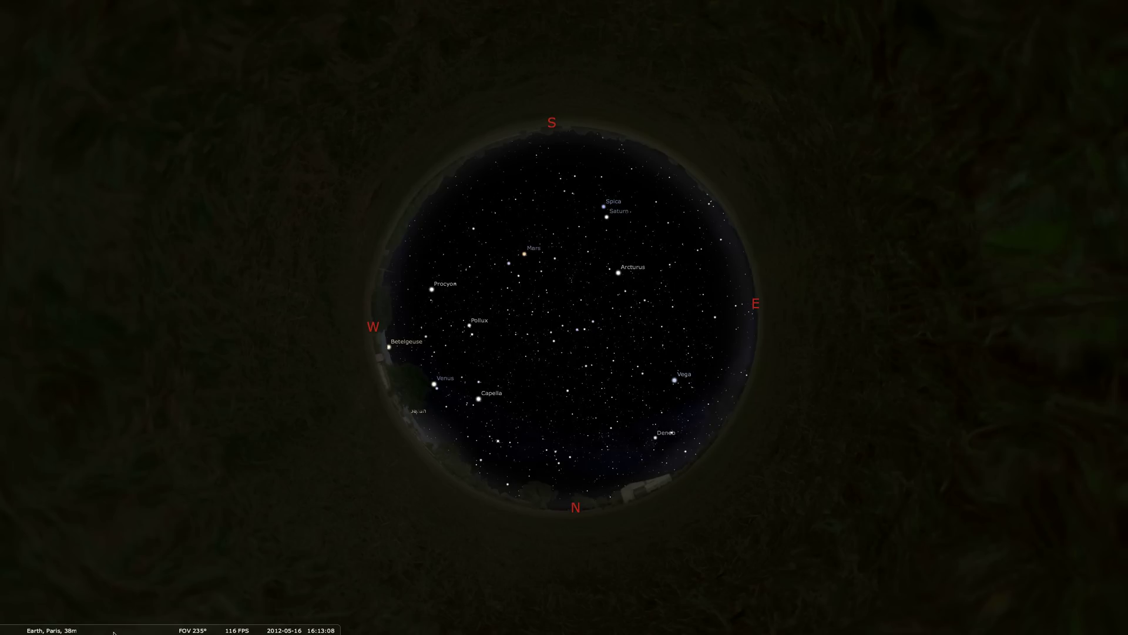
left_click(131, 627)
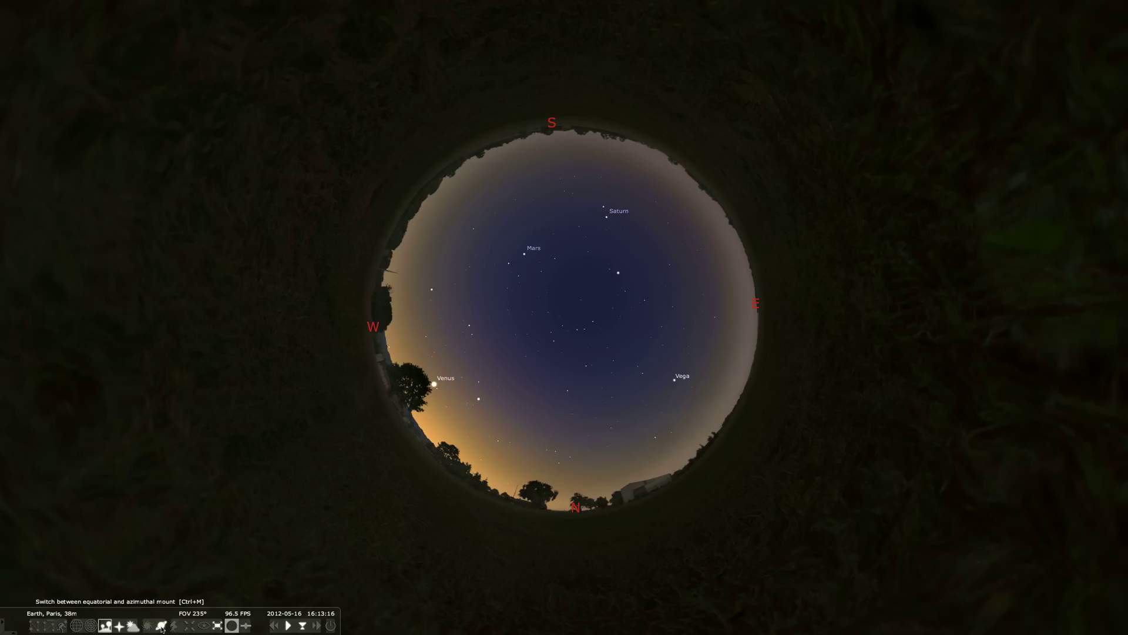
- Show constellation lines only, with constellation artwork and names turned off
left_click(63, 625)
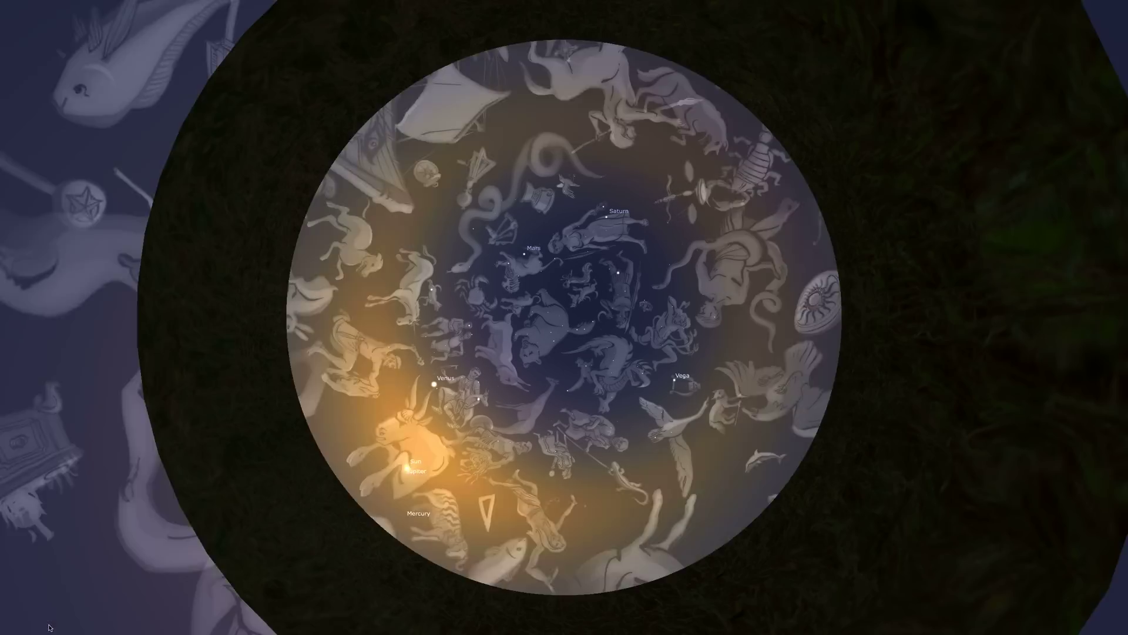
left_click(48, 626)
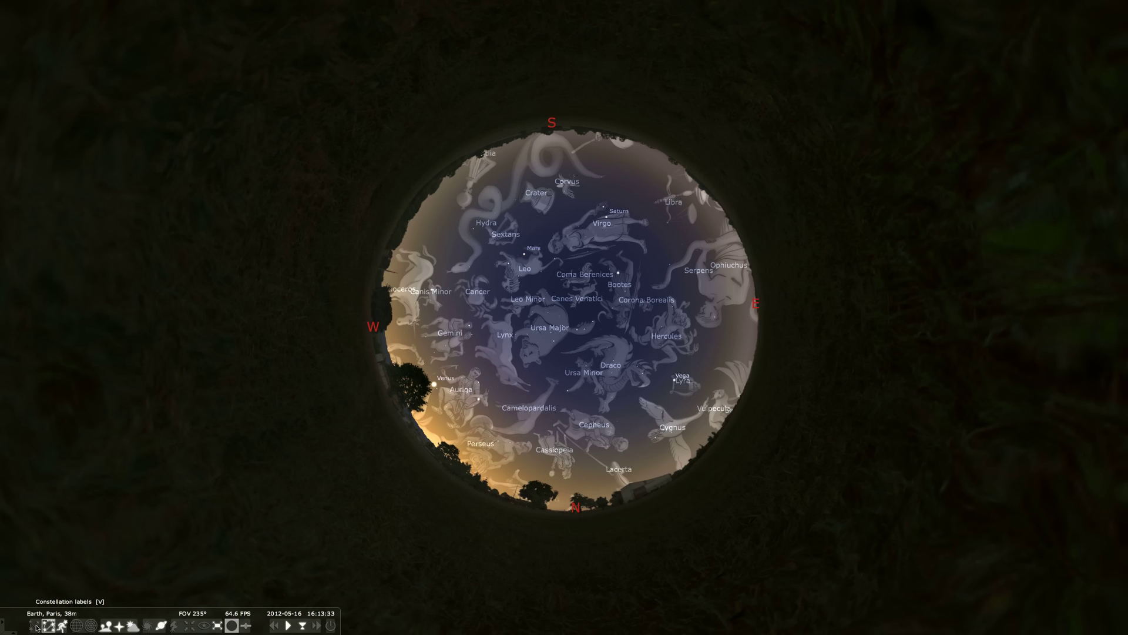
left_click(35, 626)
left_click(35, 626)
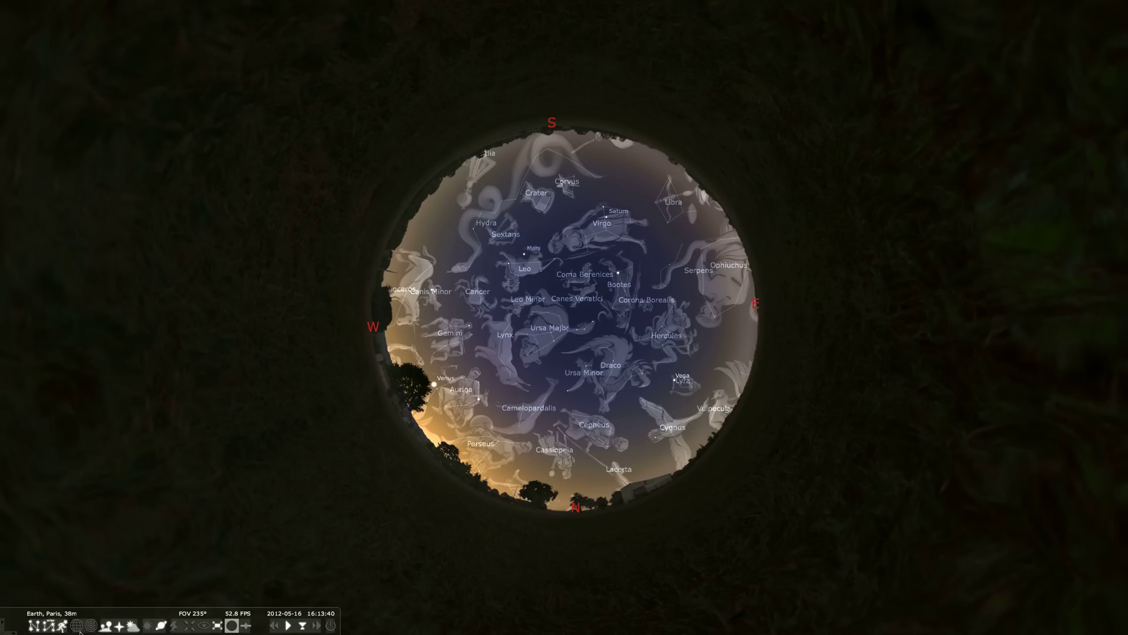
left_click(62, 626)
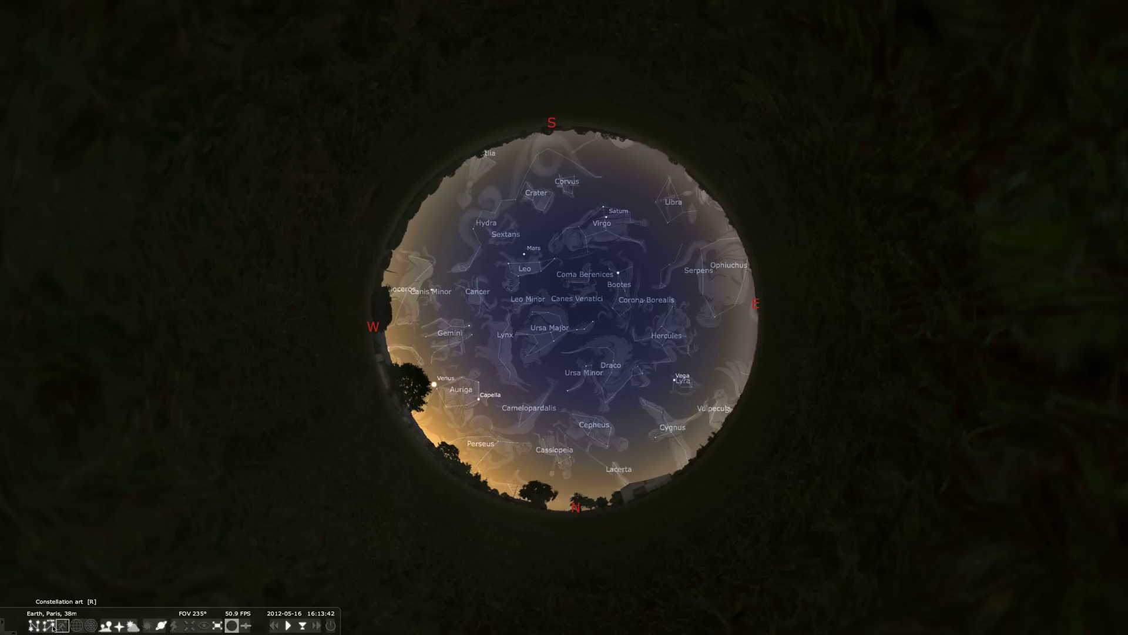
left_click(48, 627)
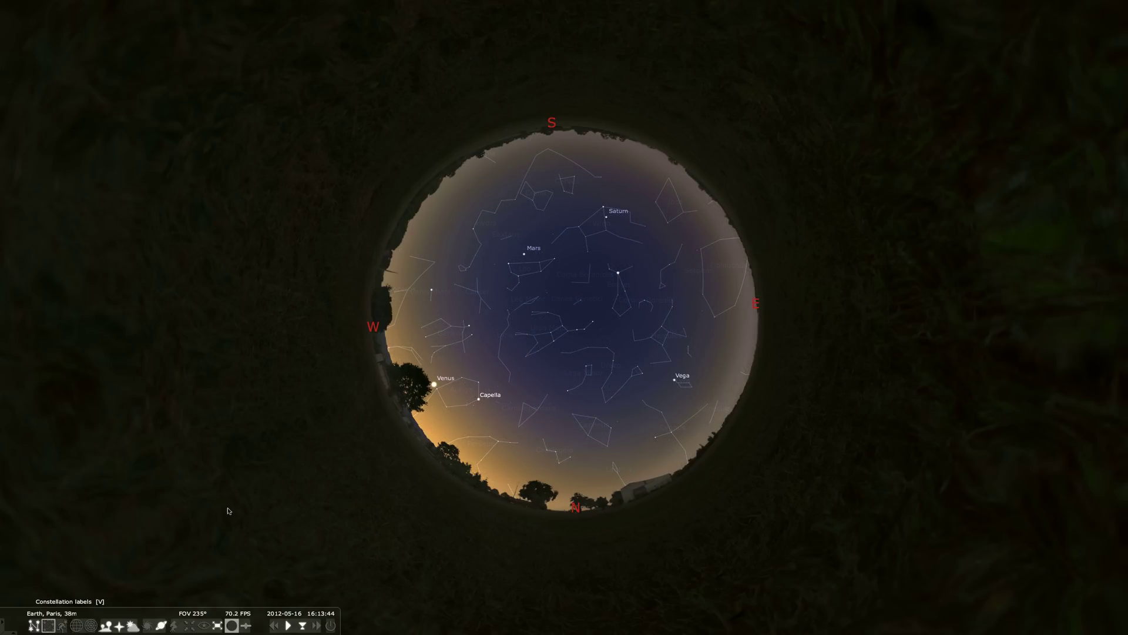
- Rotate the fisheye sky so Venus moves down and to the right
left_click_drag(464, 387, 519, 464)
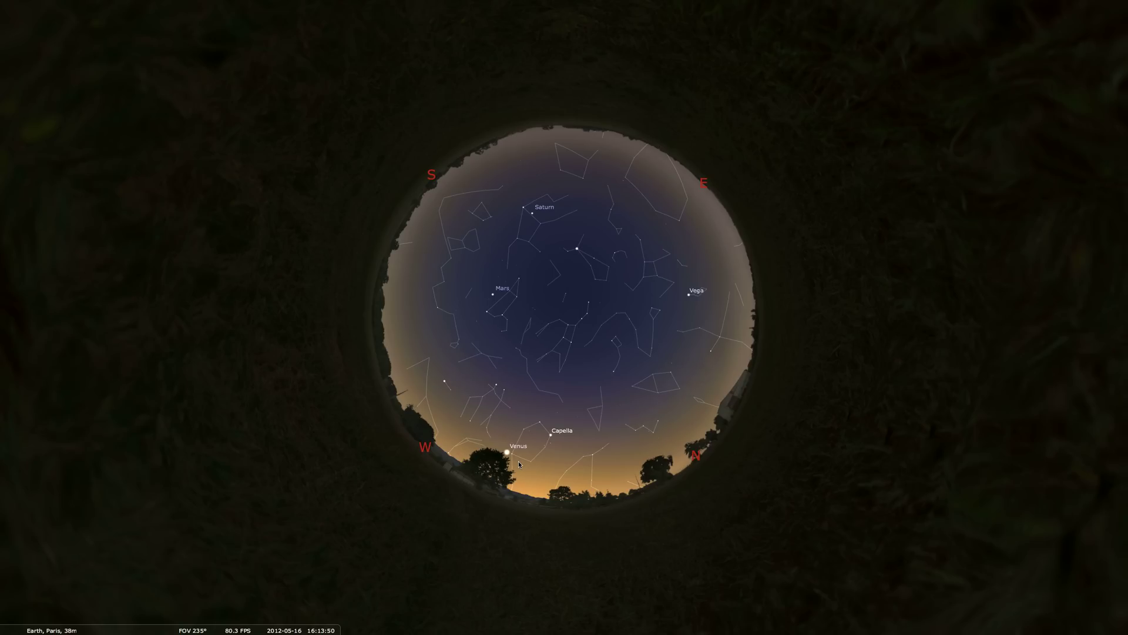
mouse_move(219, 633)
mouse_move(147, 632)
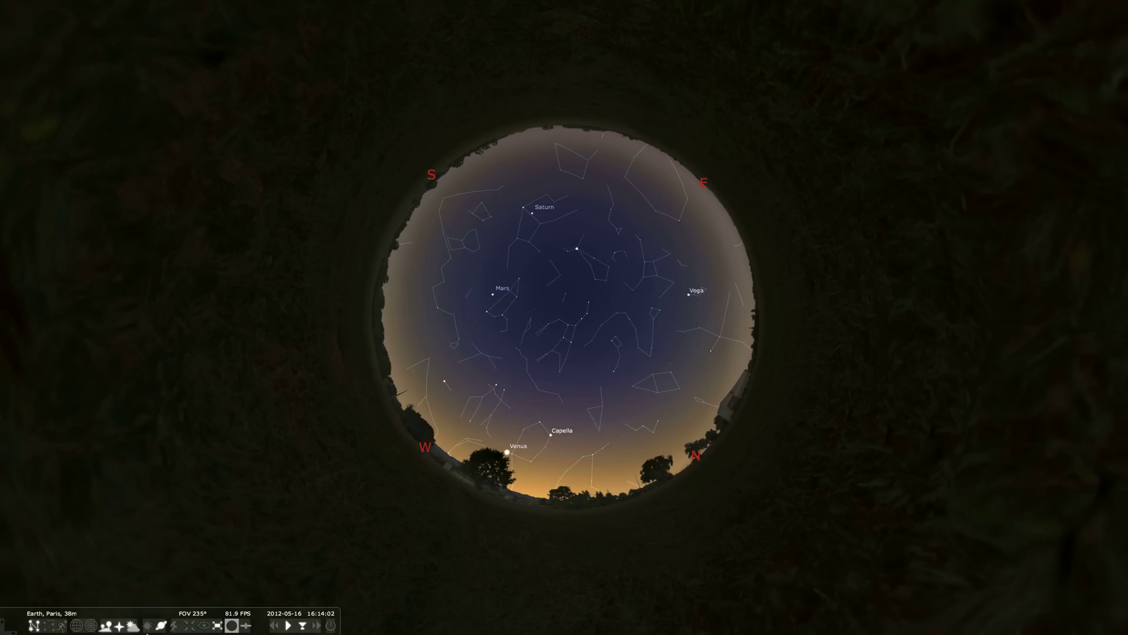
left_click(133, 627)
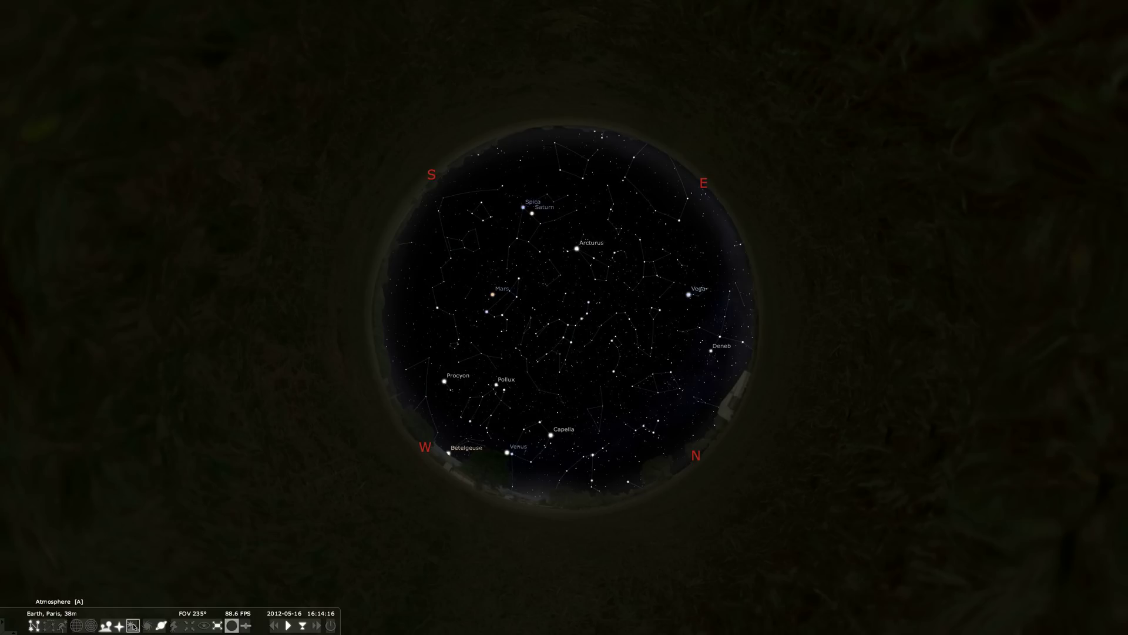
left_click(133, 625)
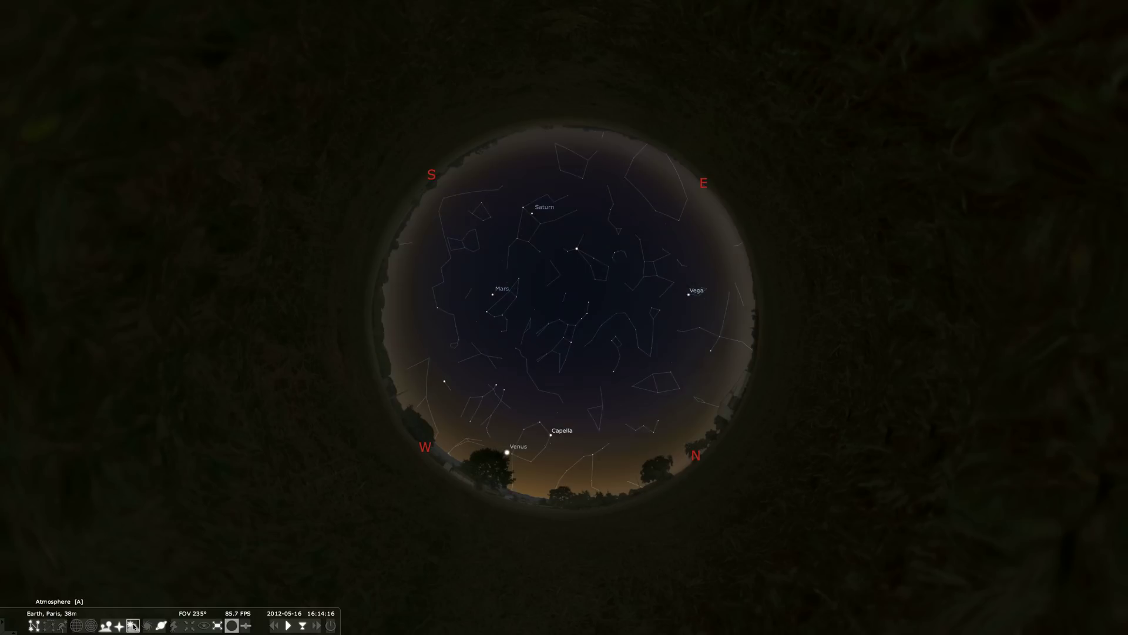
left_click(132, 625)
left_click(133, 625)
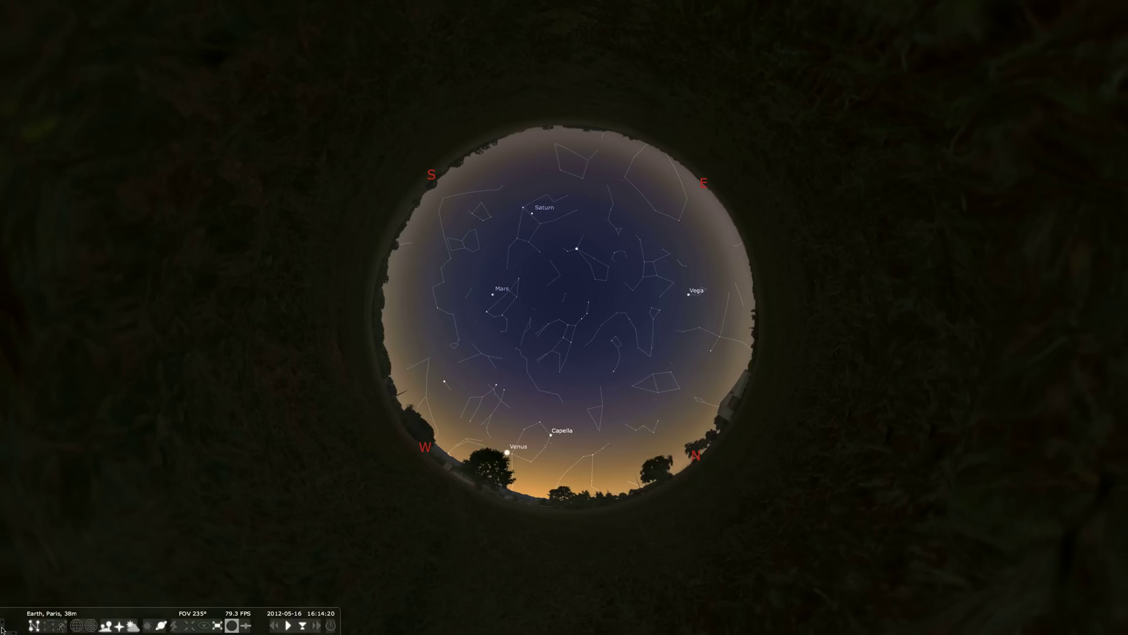
left_click(61, 627)
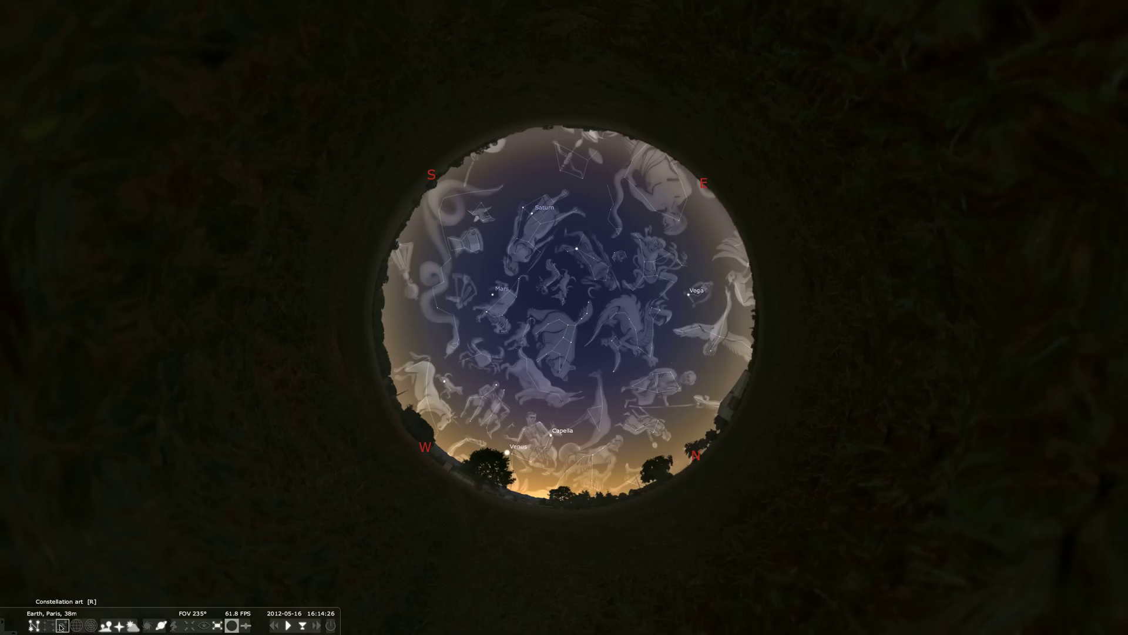
left_click(61, 627)
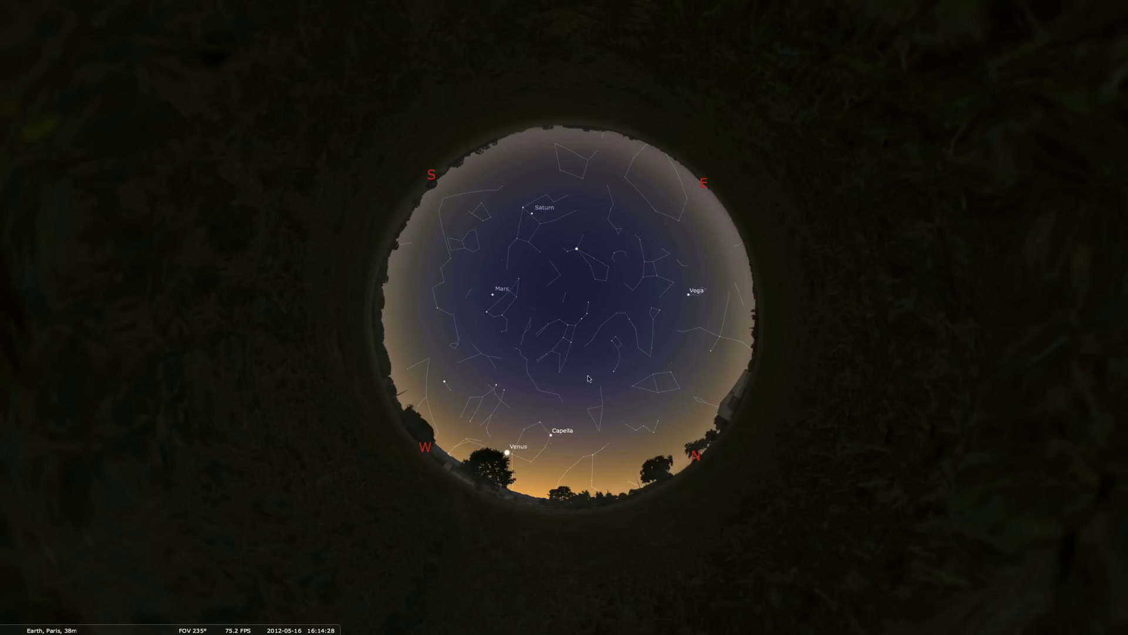
left_click_drag(568, 414, 569, 438)
left_click_drag(567, 361, 544, 473)
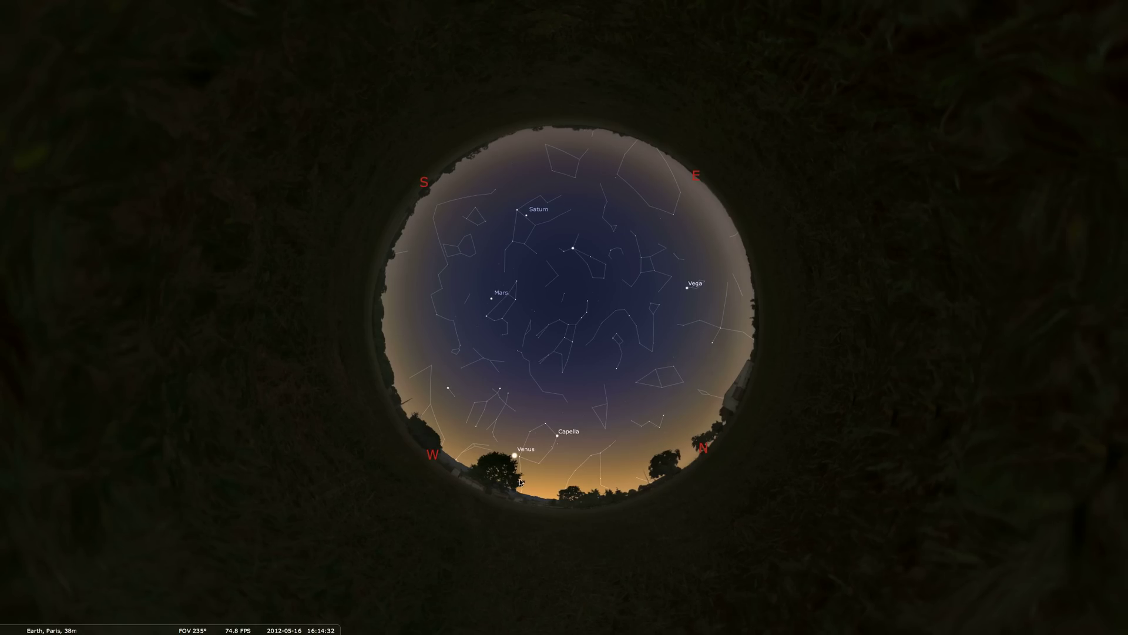
- Select Venus, switch the atmosphere off, and centre the view on Venus
left_click(515, 456)
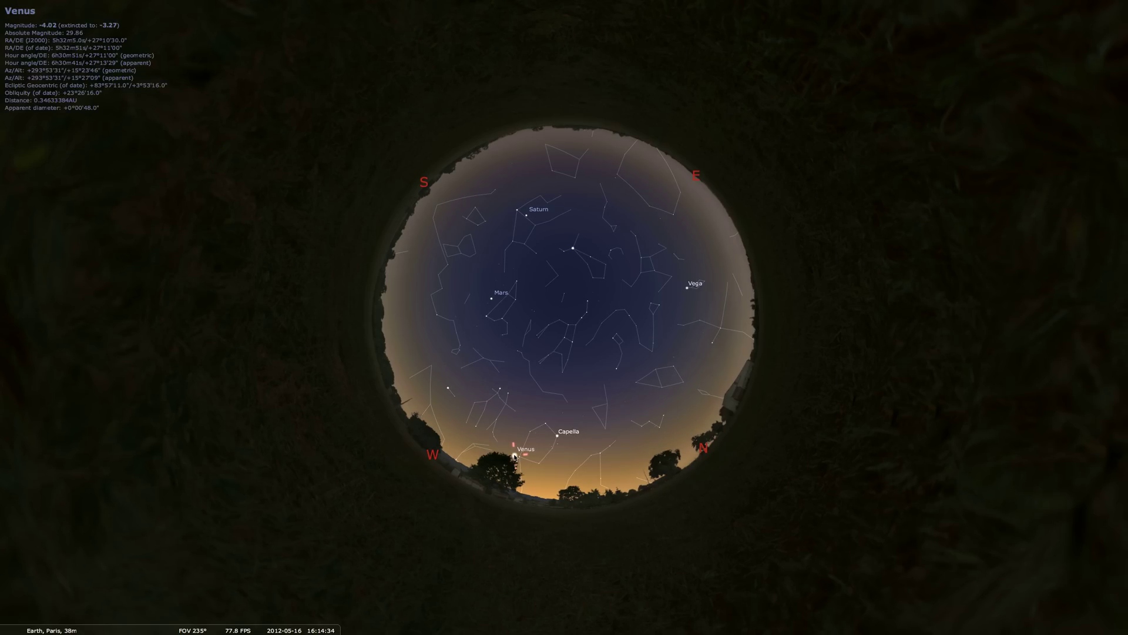
mouse_move(171, 629)
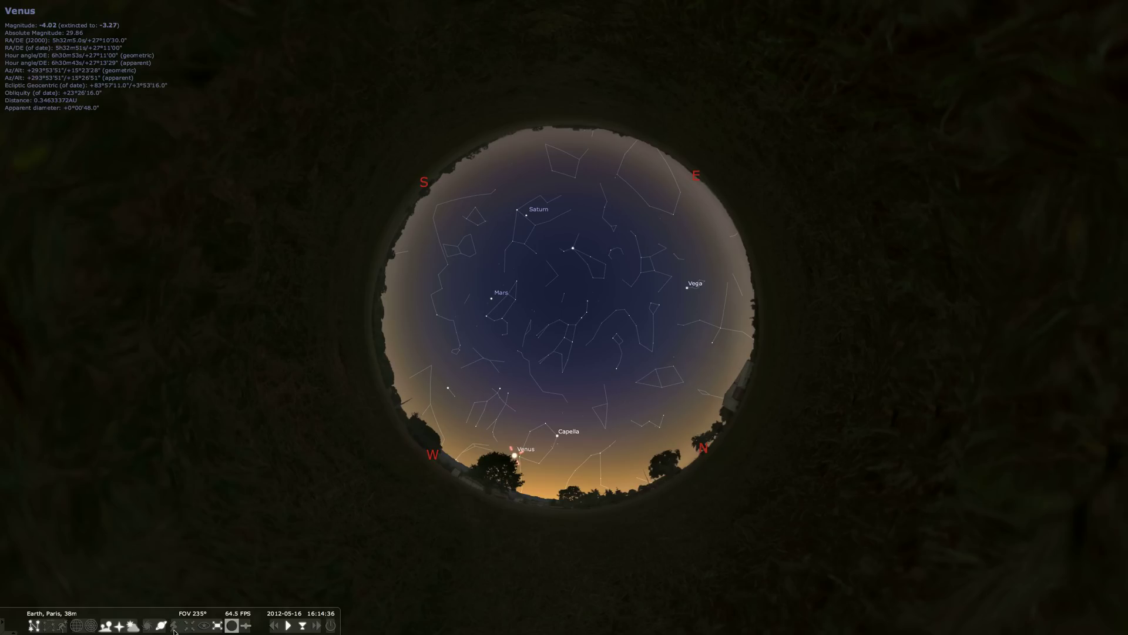
left_click(134, 626)
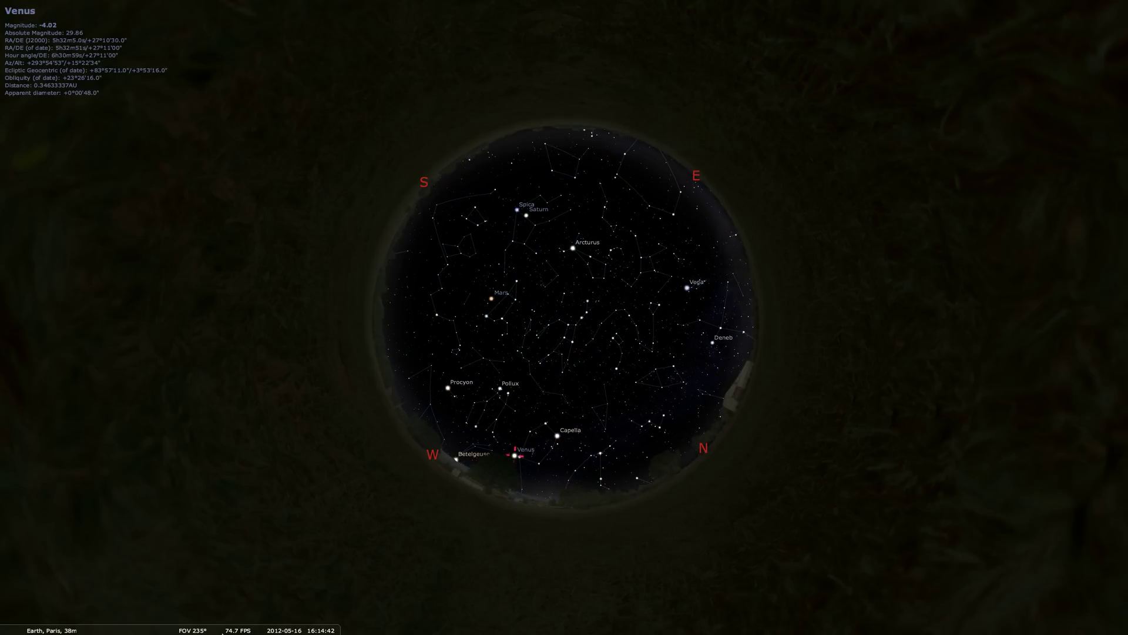
mouse_move(194, 628)
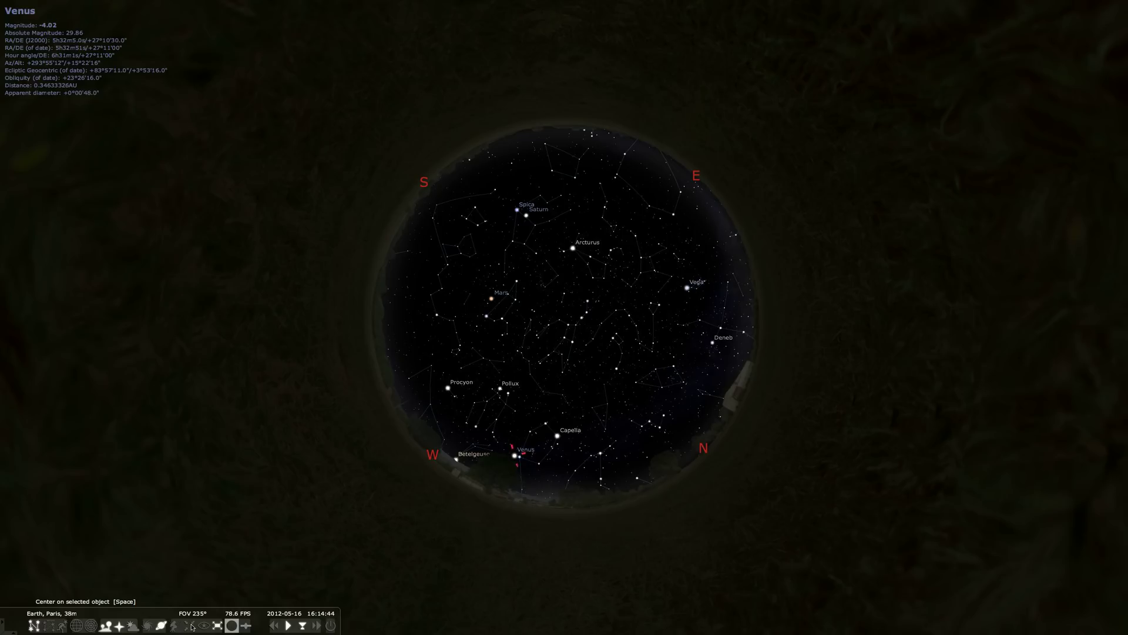
left_click(191, 628)
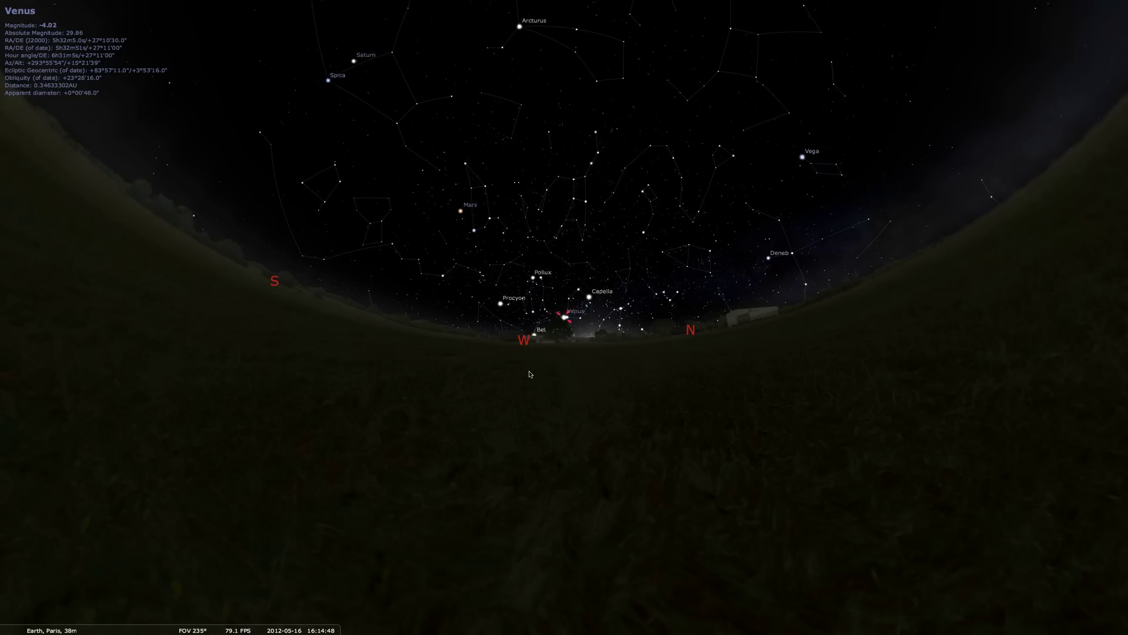
- Zoom in on Venus's crescent disc, then zoom back out to a wide view
key("slash")
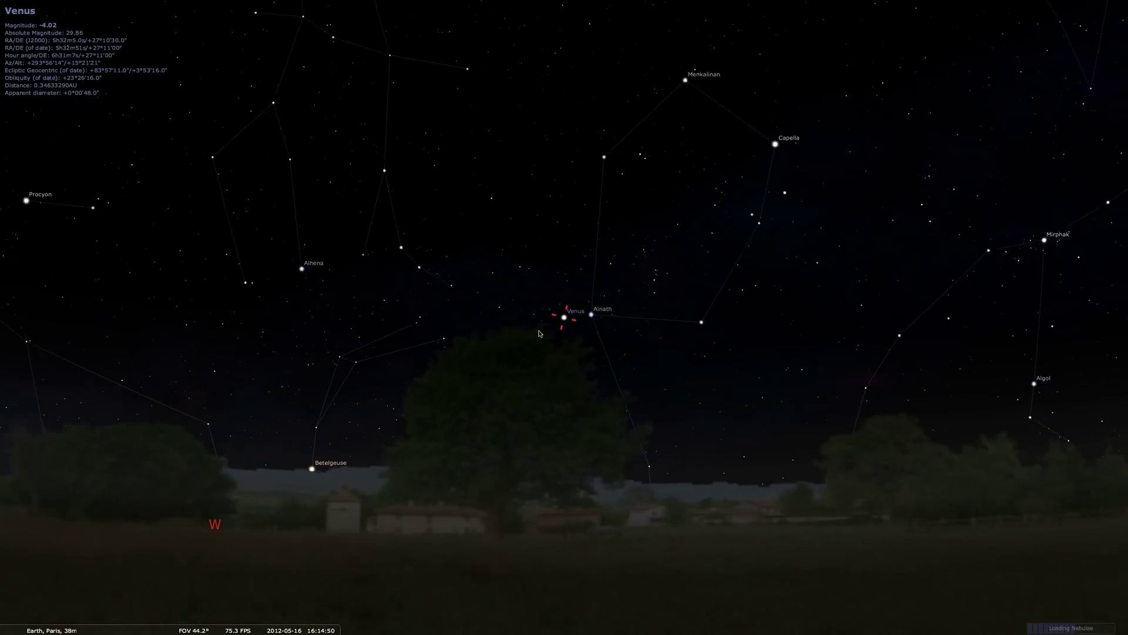
key("slash")
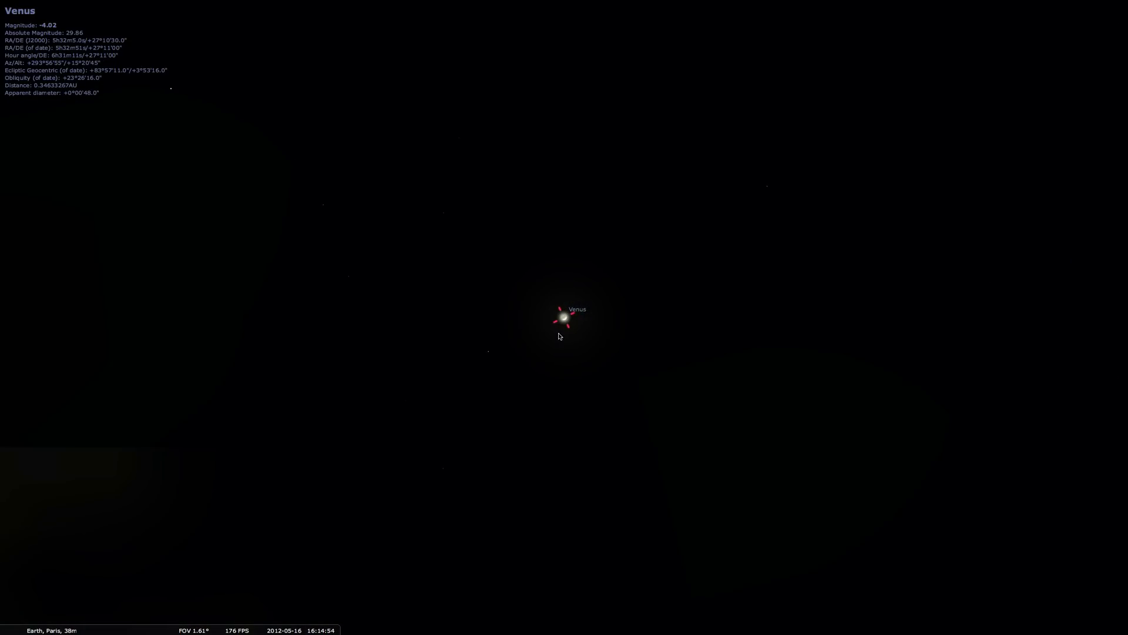
scroll(560, 336, "up", 10)
scroll(560, 336, "down", 2)
scroll(560, 336, "down", 3)
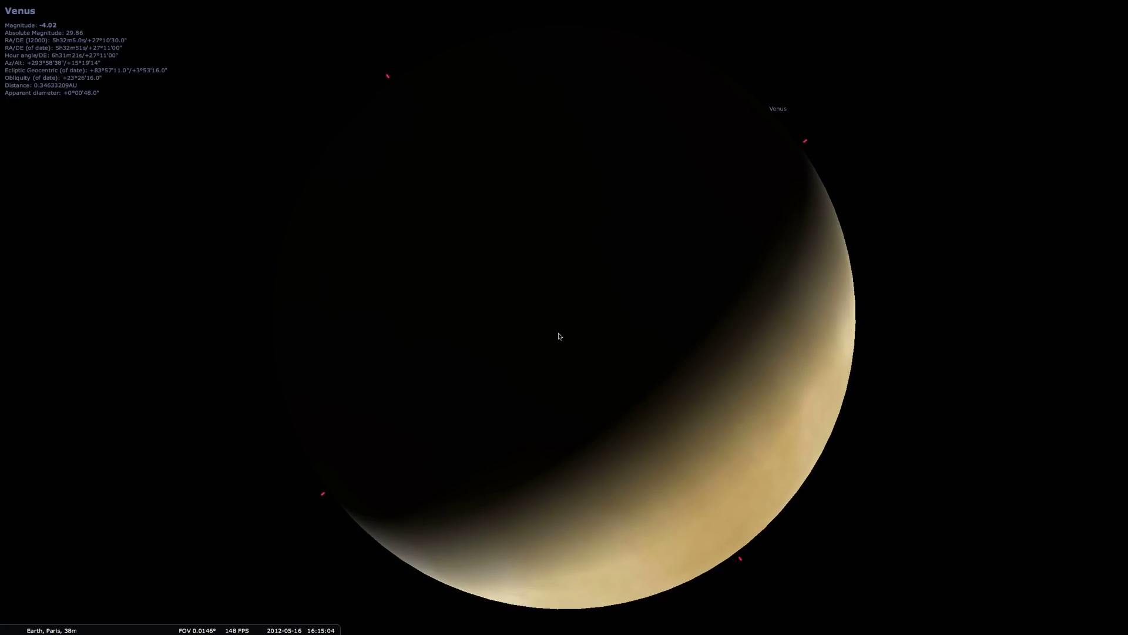
scroll(559, 336, "down", 4)
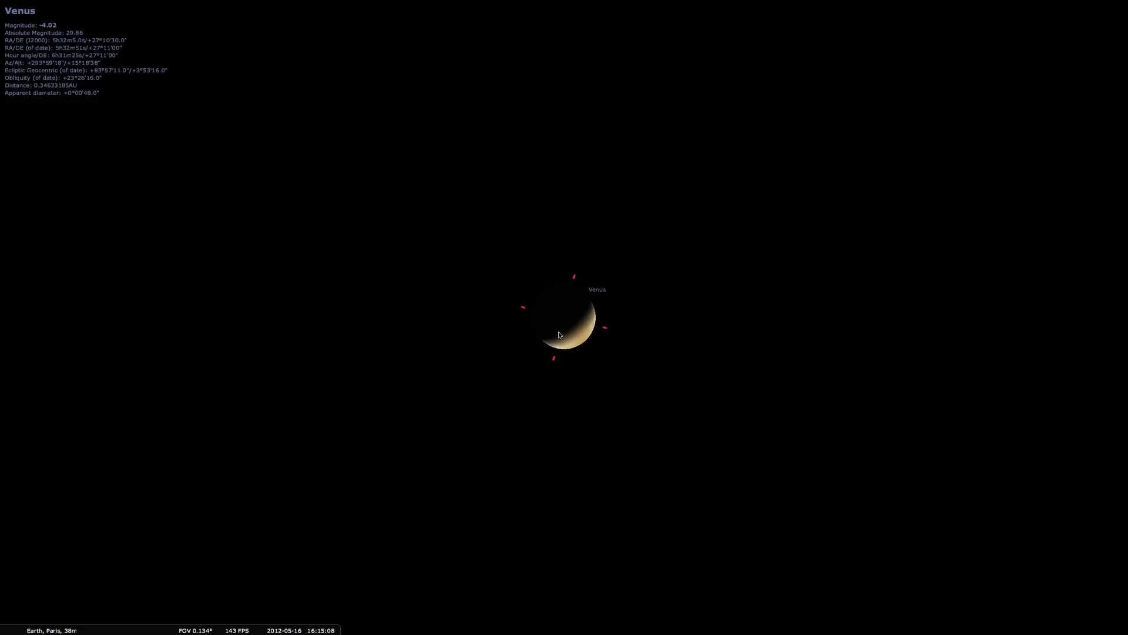
scroll(559, 335, "down", 2)
scroll(560, 336, "down", 10)
scroll(560, 336, "down", 4)
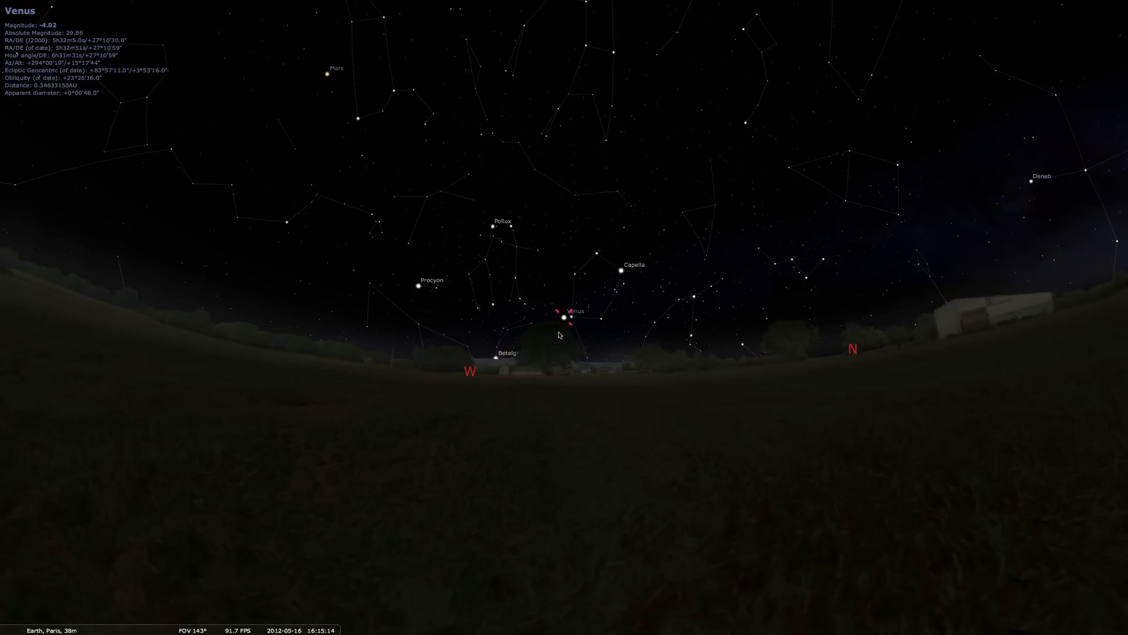
scroll(560, 335, "up", 4)
- Centre on HIP 31130 and zoom in to select the Rosette nebula (NGC 2239)
left_click_drag(246, 377, 424, 388)
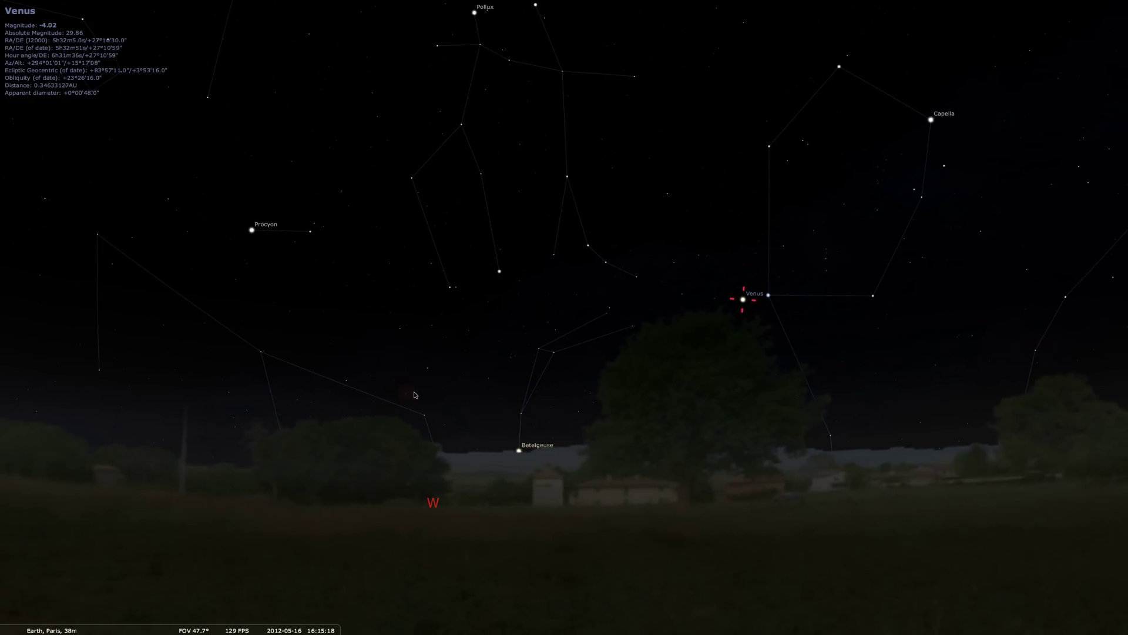
left_click(410, 394)
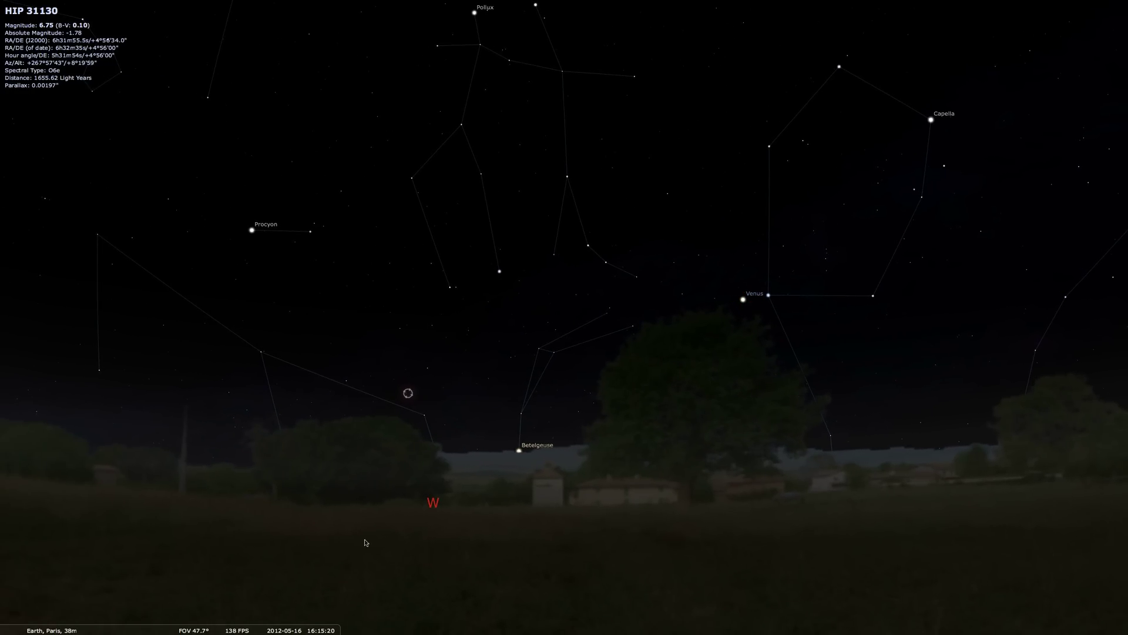
mouse_move(247, 627)
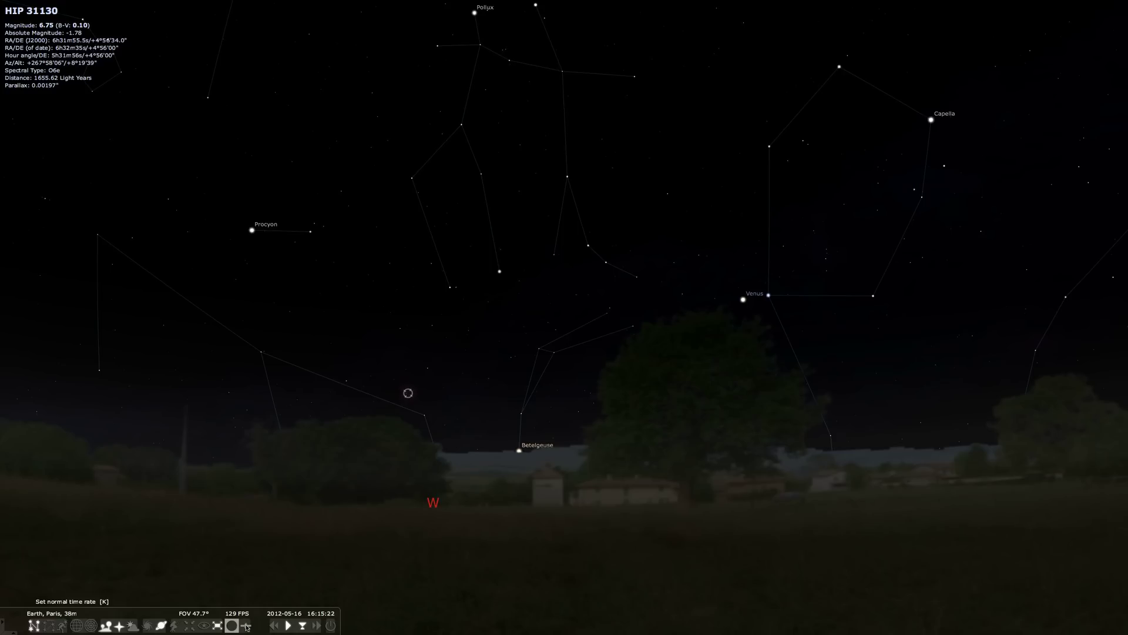
left_click(193, 627)
scroll(564, 331, "up", 2)
scroll(564, 331, "up", 2)
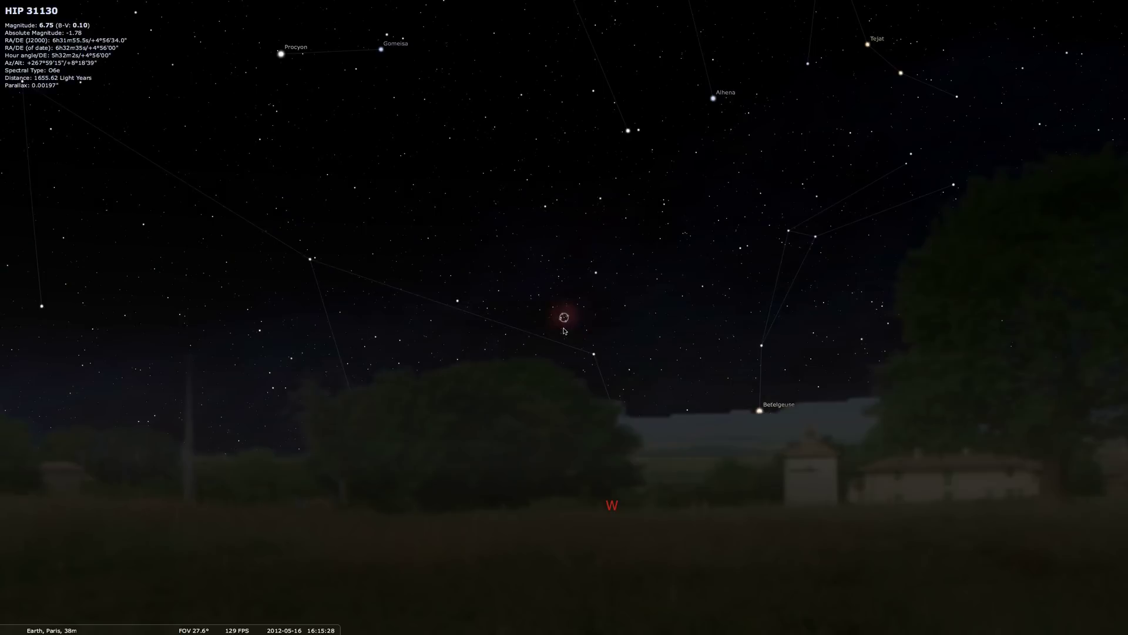
scroll(564, 331, "up", 6)
key("ctrl+t")
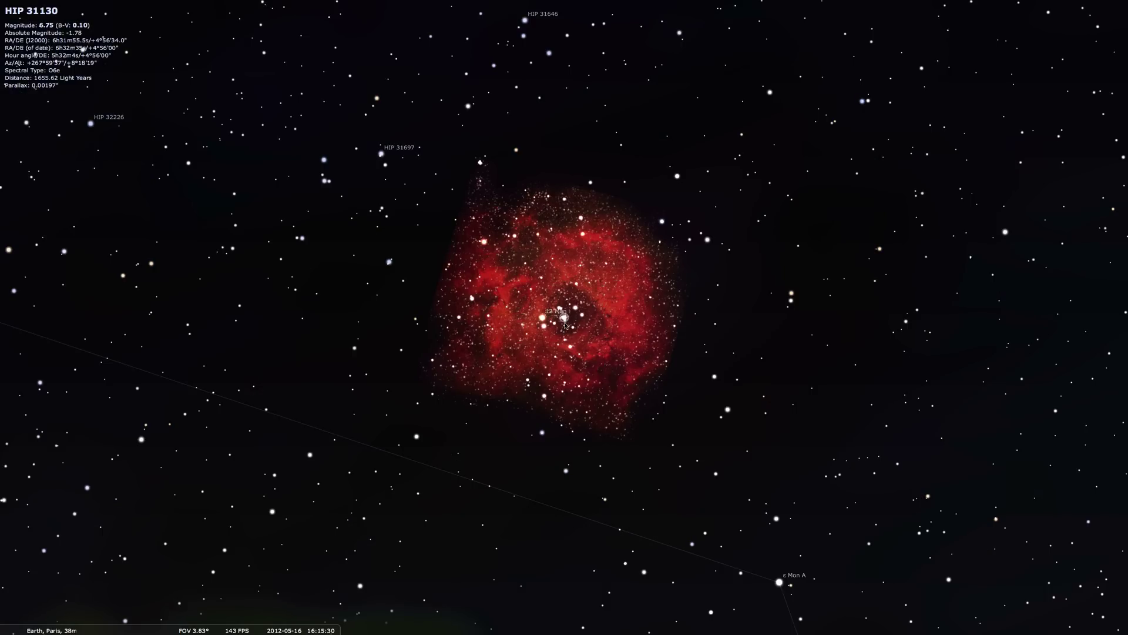
left_click(580, 345)
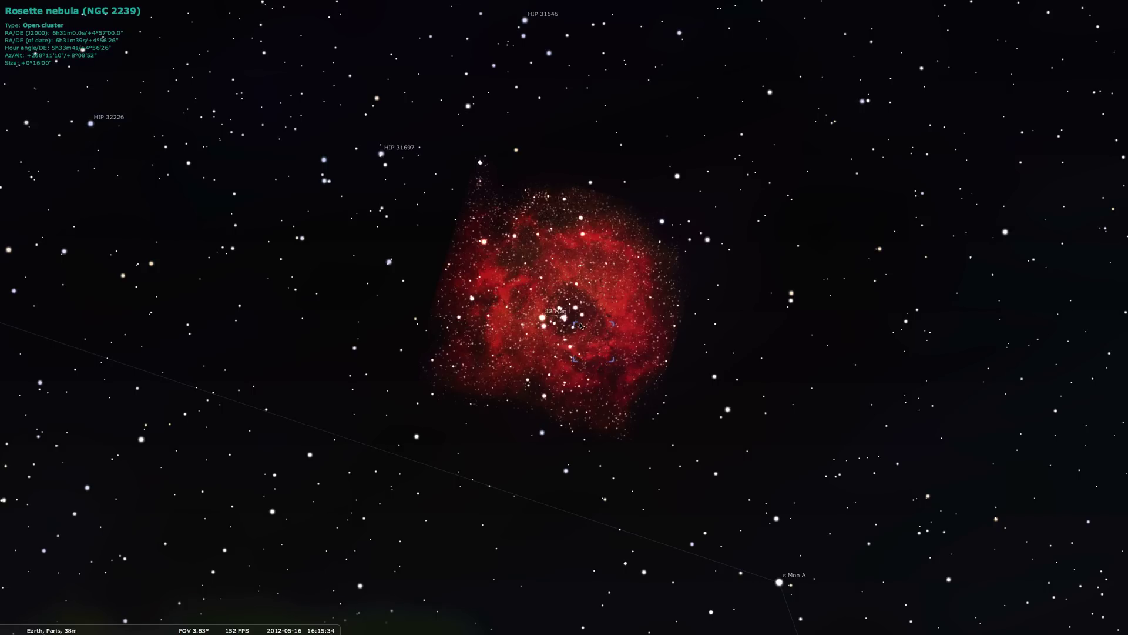
- Zoom back out to the whole overhead sky and select Saturn to show its details
scroll(705, 269, "down", 10)
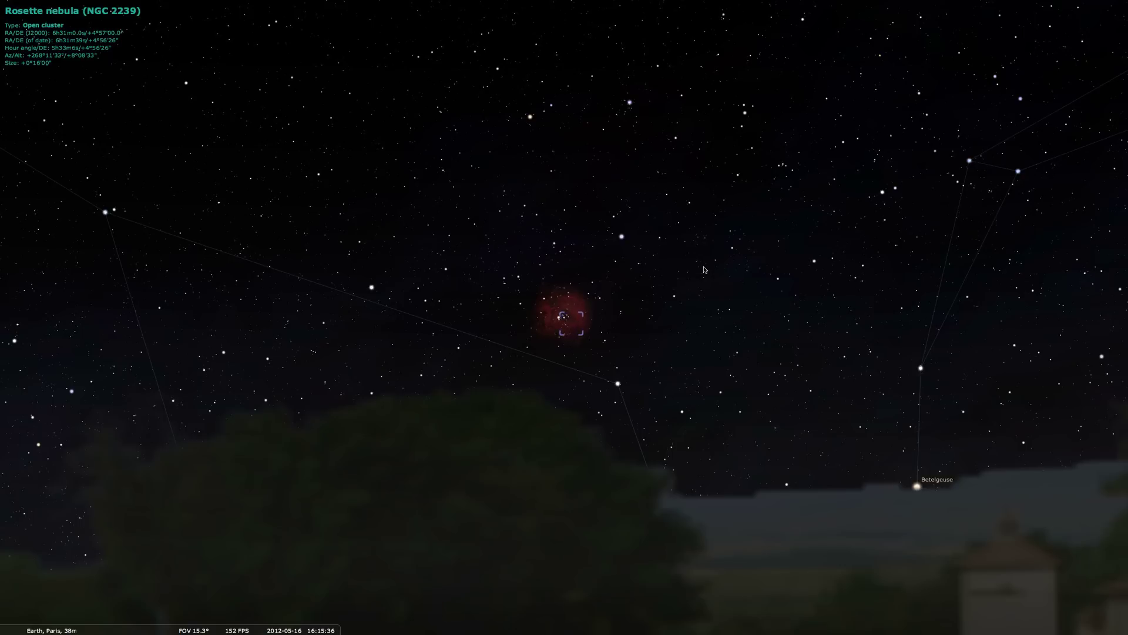
scroll(704, 270, "down", 5)
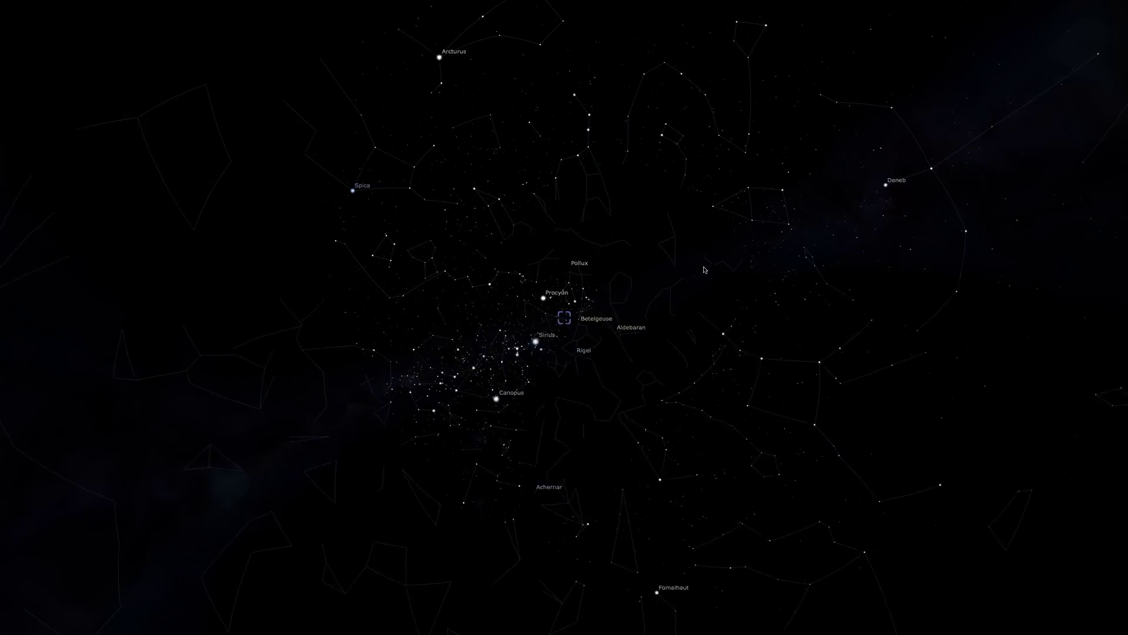
mouse_move(588, 213)
left_mouse_down()
mouse_move(587, 344)
mouse_move(580, 207)
left_mouse_up()
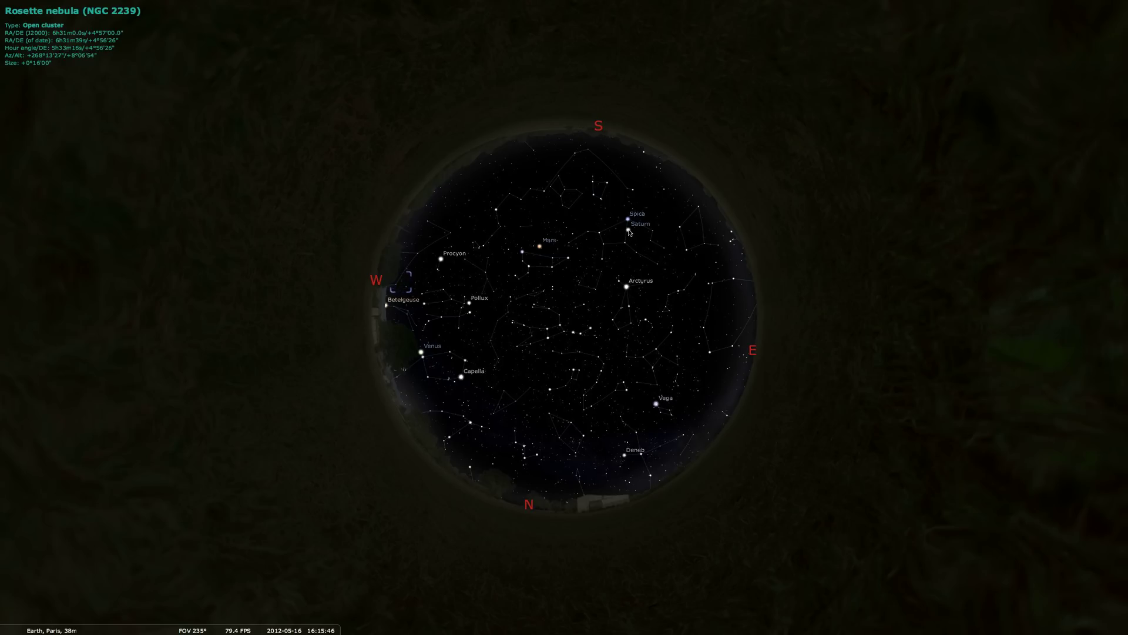
left_click(629, 231)
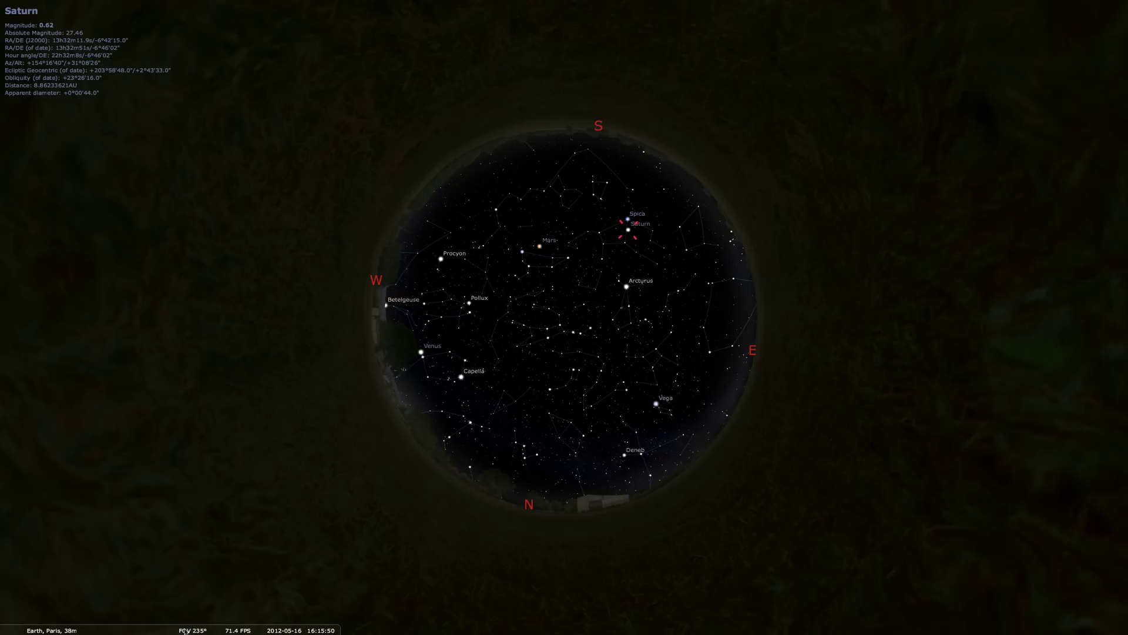
mouse_move(185, 631)
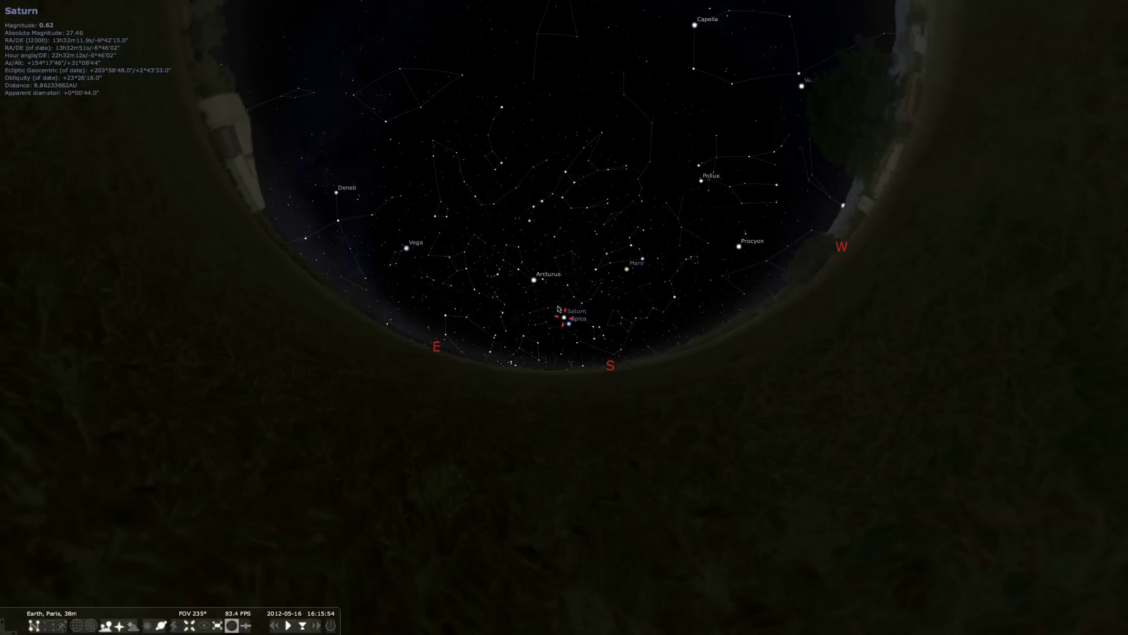
- Zoom in on Saturn's rings and moons with its info shown, then zoom out near Spica
scroll(558, 309, "up", 5)
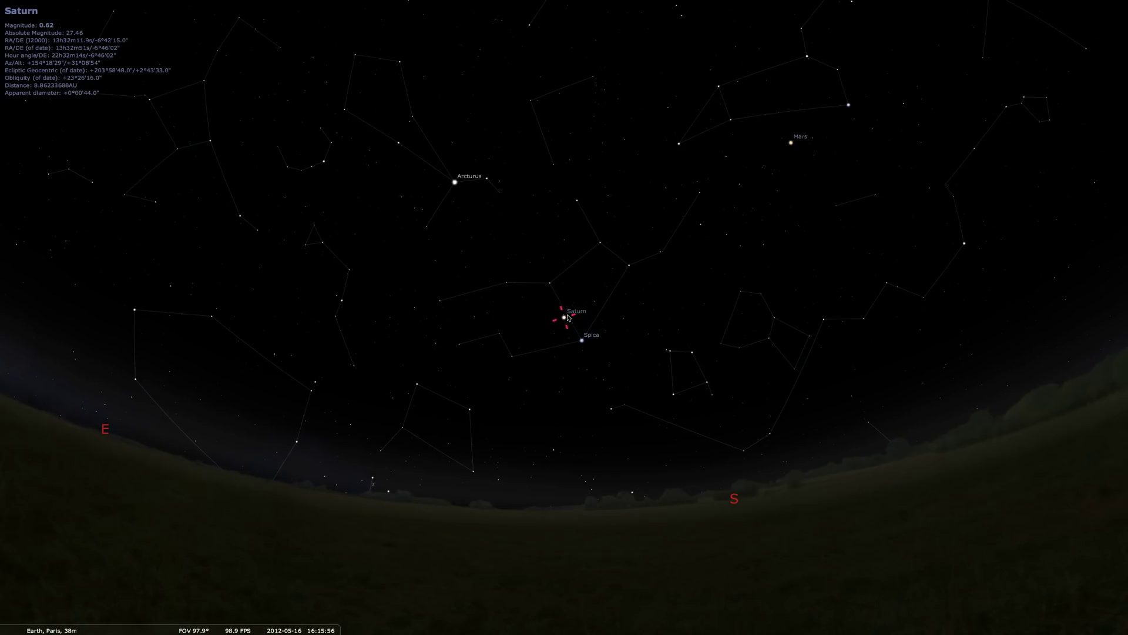
scroll(568, 317, "up", 2)
scroll(567, 318, "up", 2)
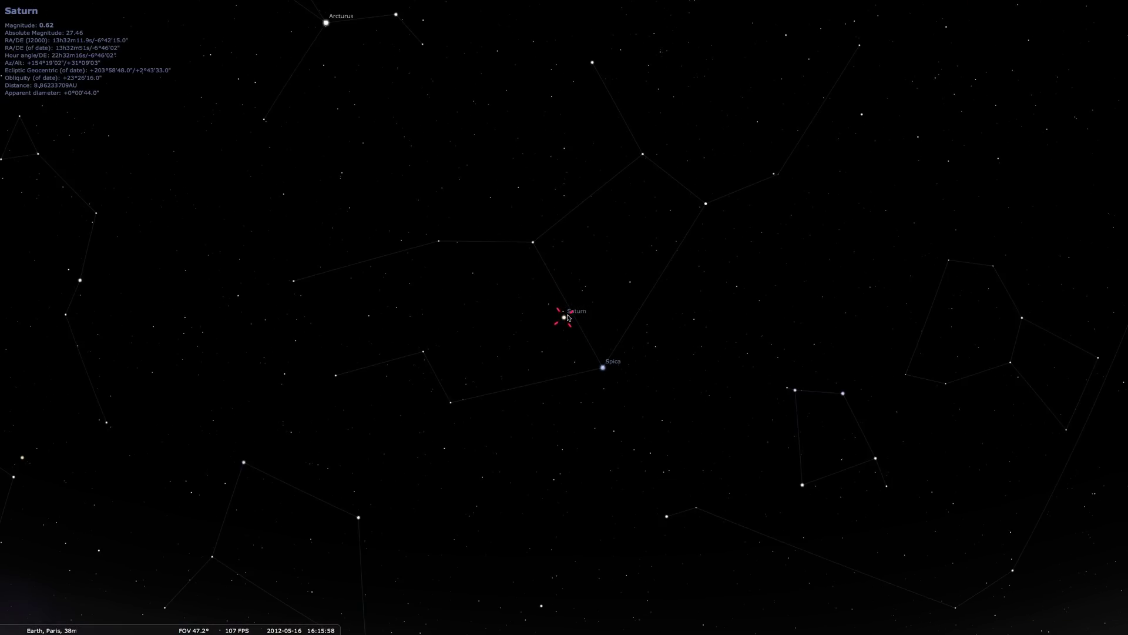
scroll(568, 317, "up", 5)
scroll(567, 317, "up", 5)
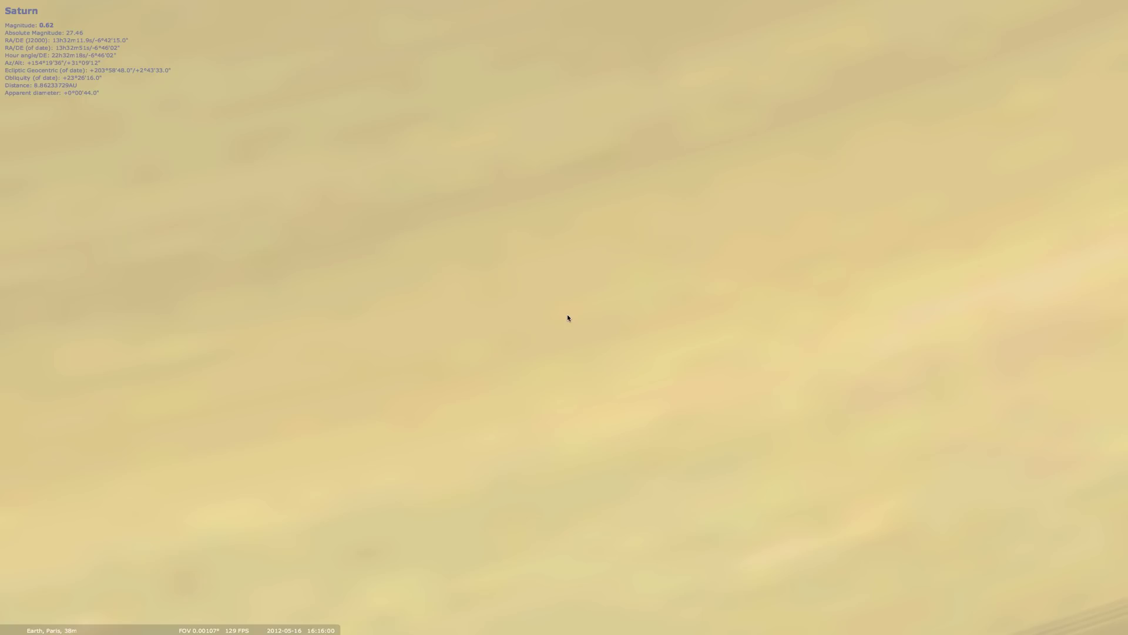
scroll(567, 318, "down", 4)
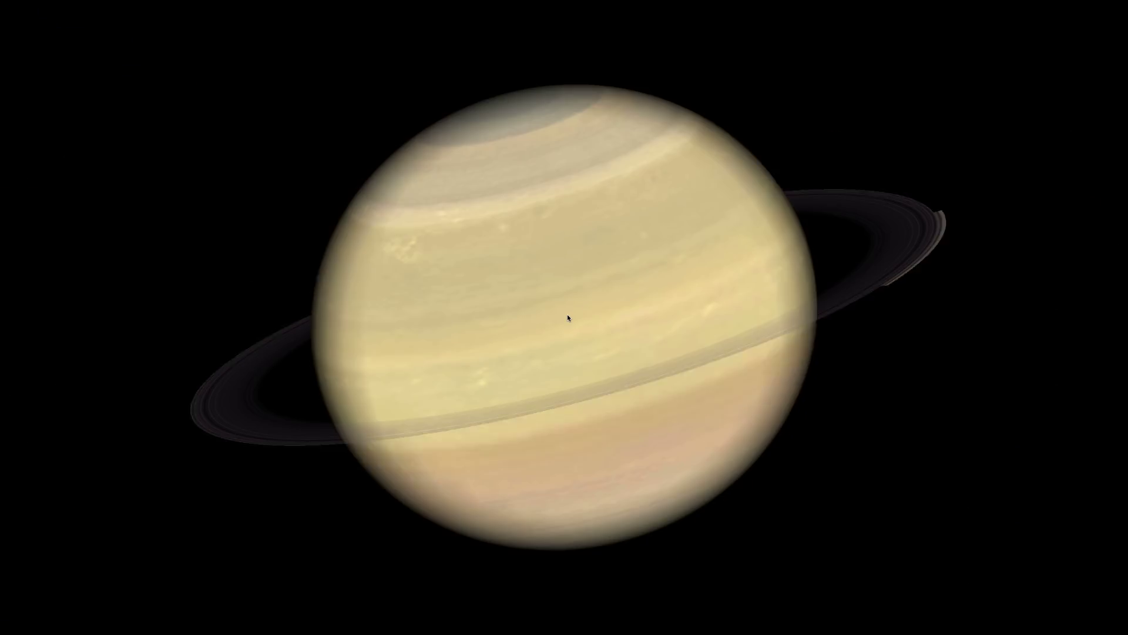
left_click(568, 318)
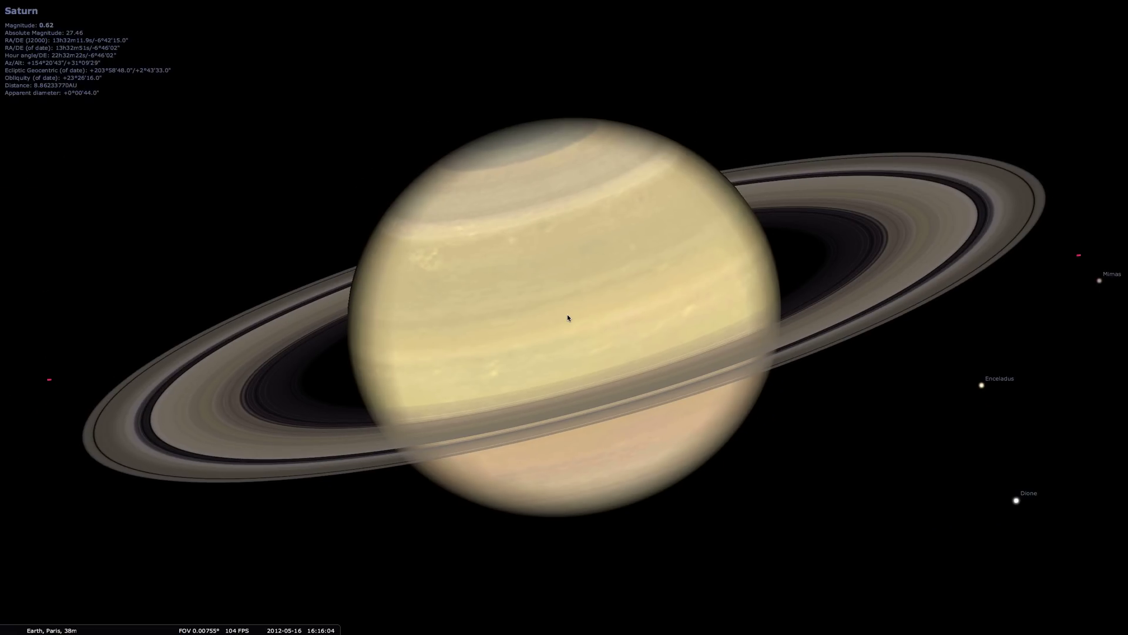
scroll(575, 339, "down", 3)
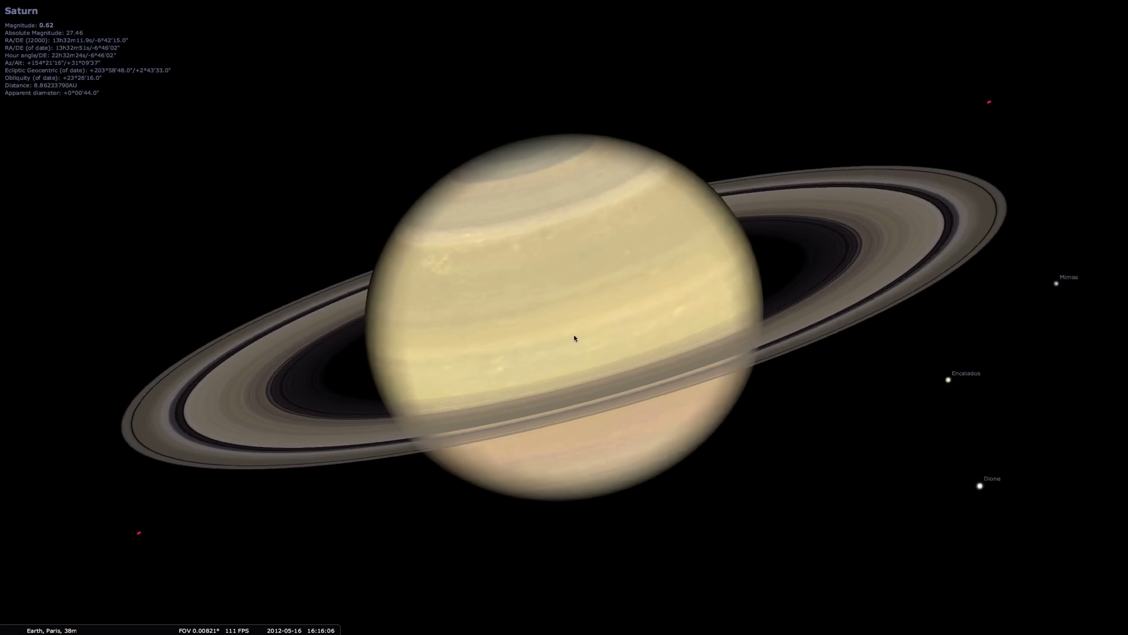
scroll(575, 338, "down", 4)
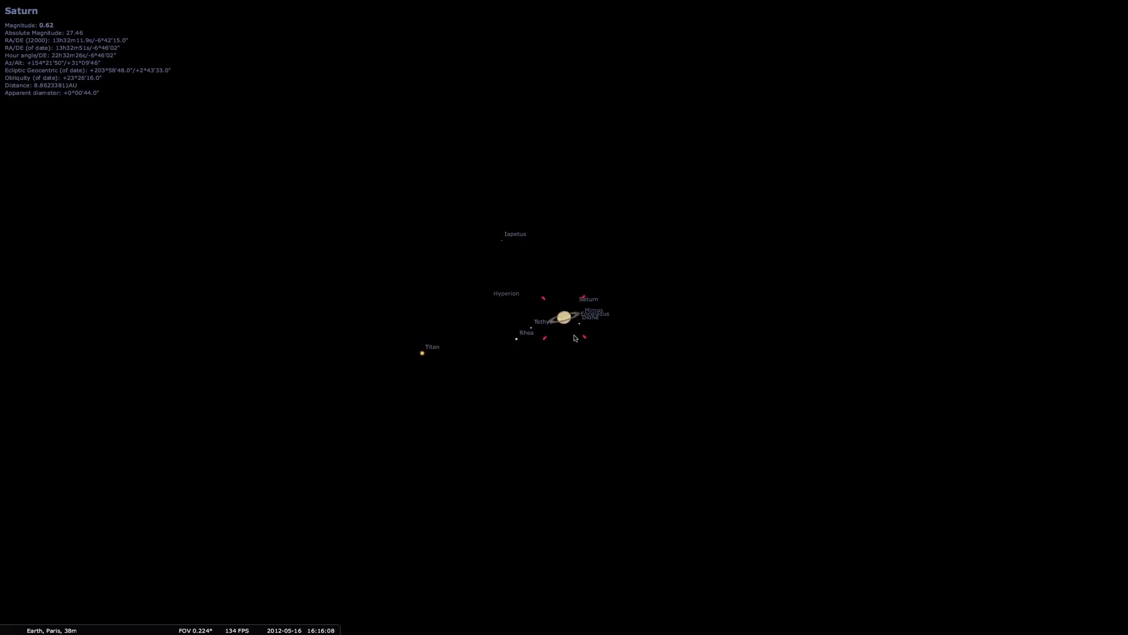
scroll(575, 338, "down", 2)
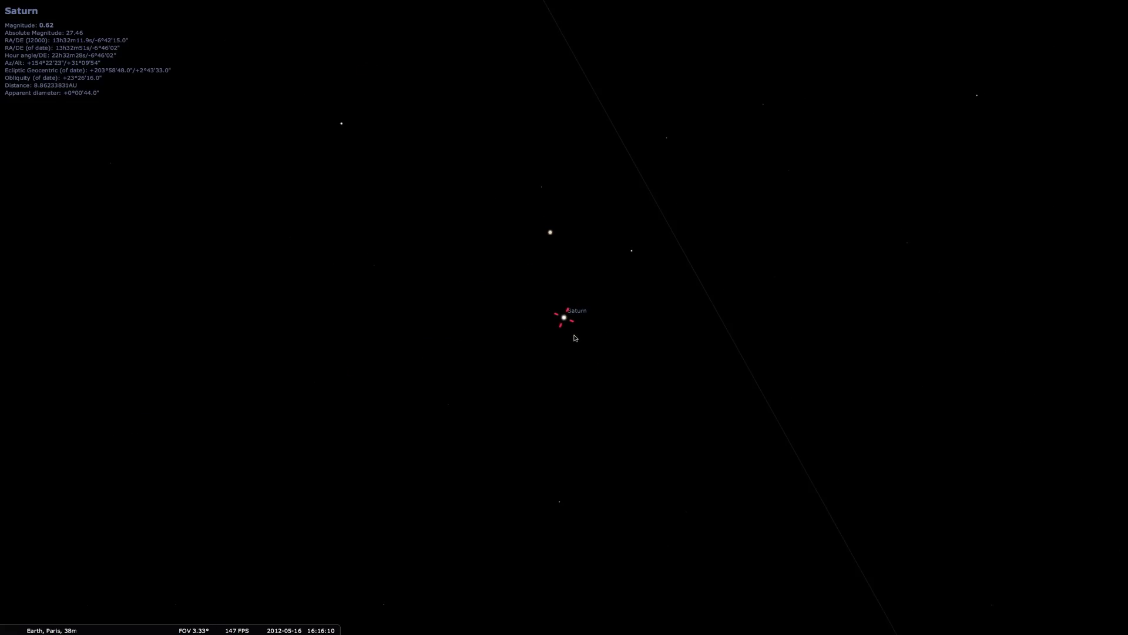
scroll(575, 339, "down", 5)
scroll(575, 339, "down", 3)
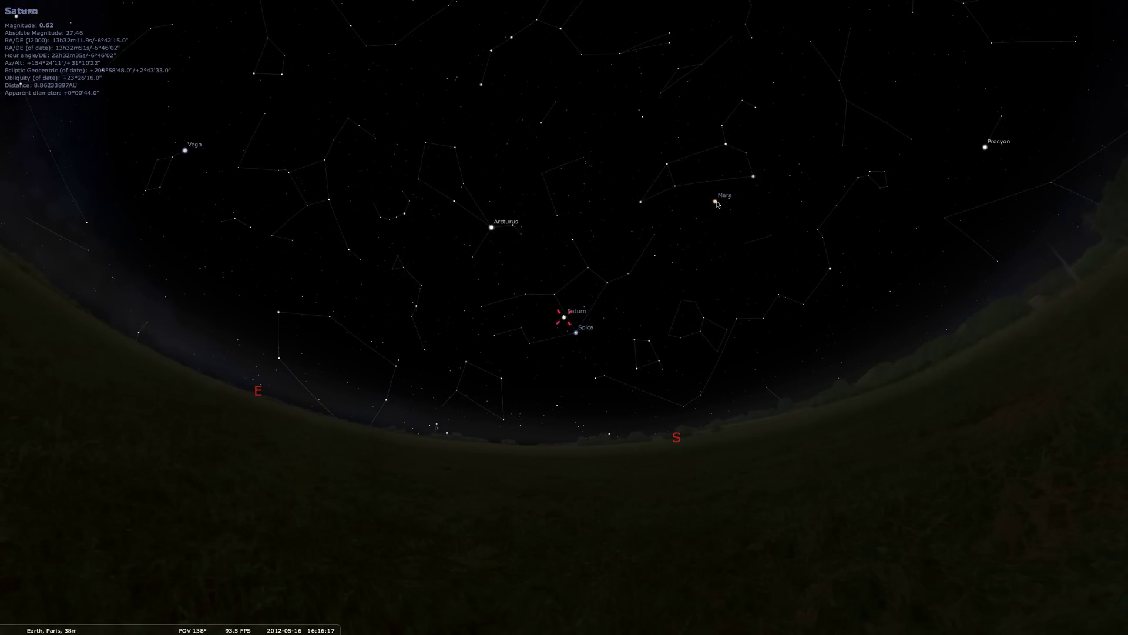
- Select and centre Mars, briefly switching the atmosphere on and back off
left_click(718, 204)
mouse_move(192, 632)
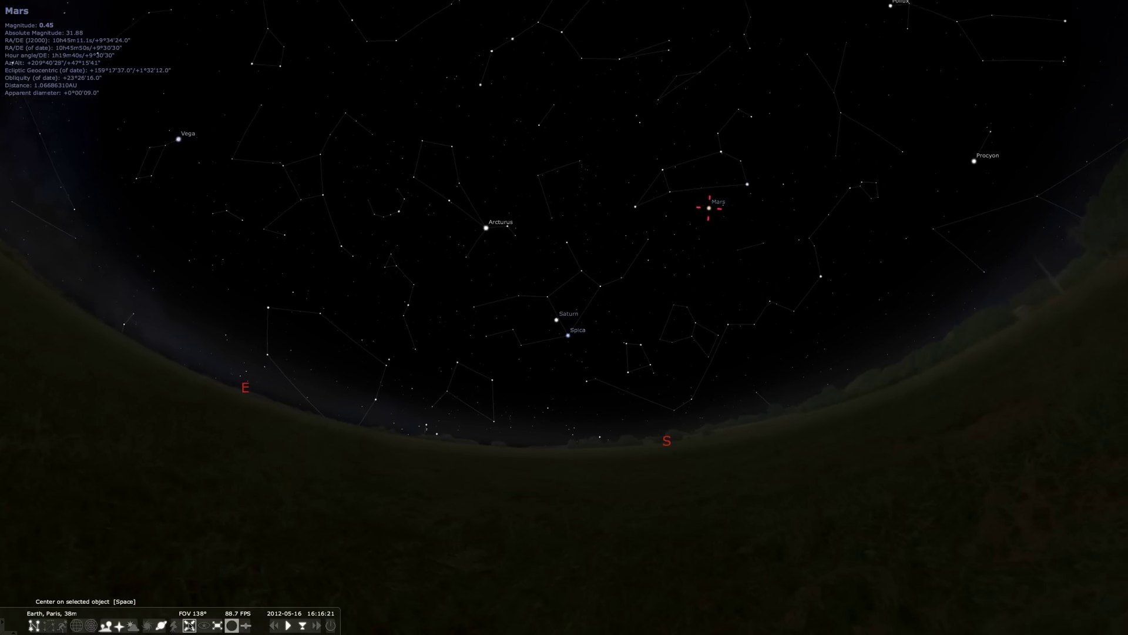
left_click(189, 626)
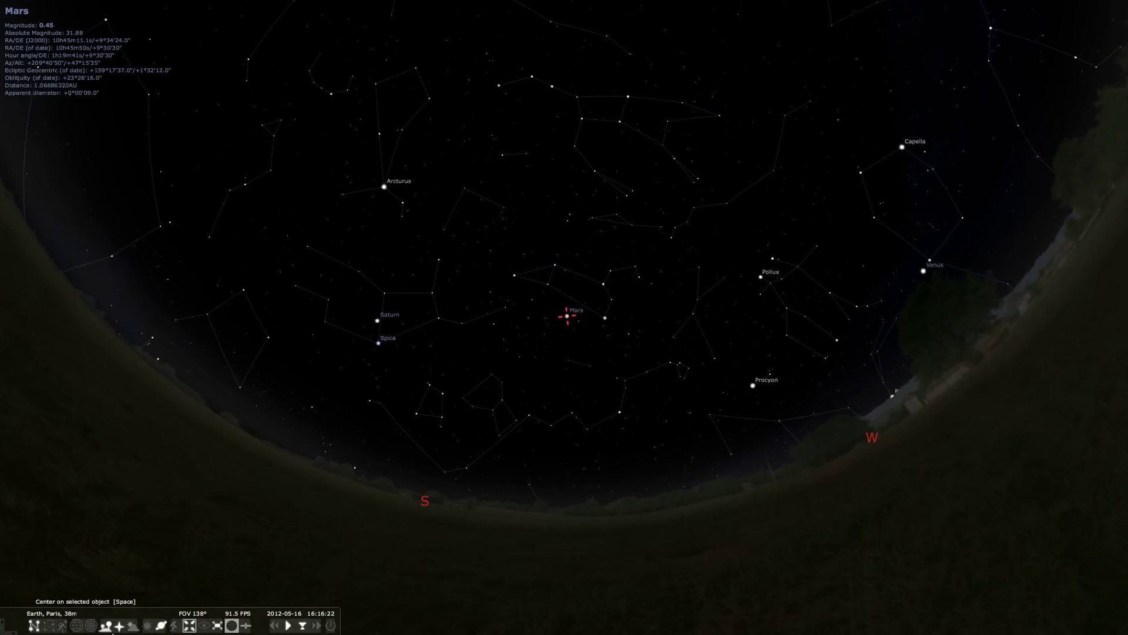
left_click(132, 627)
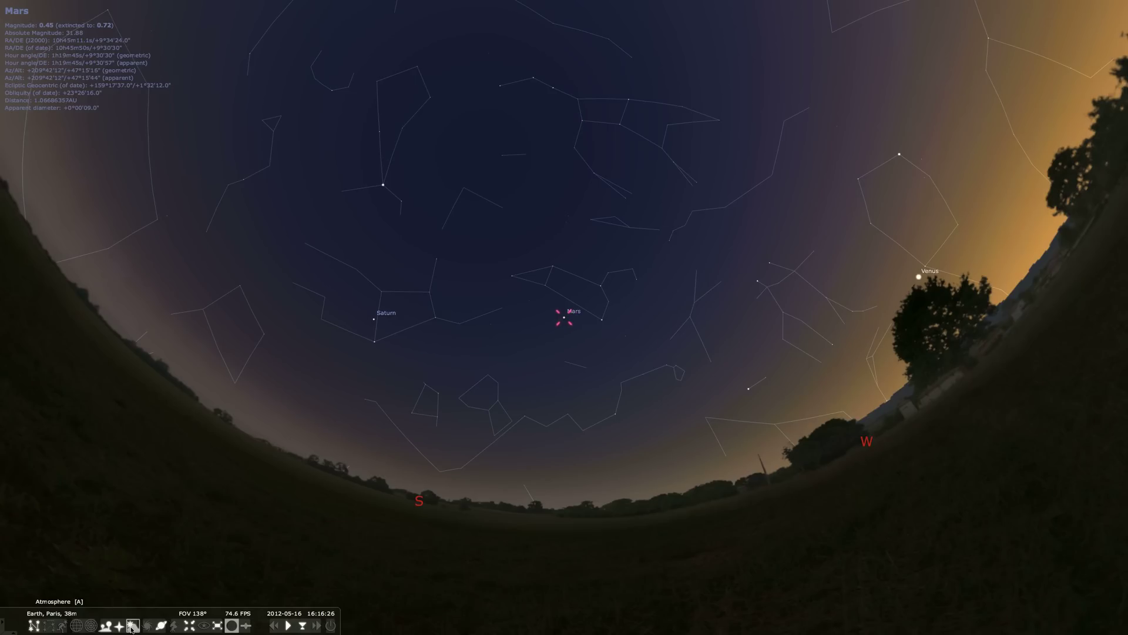
left_click(132, 627)
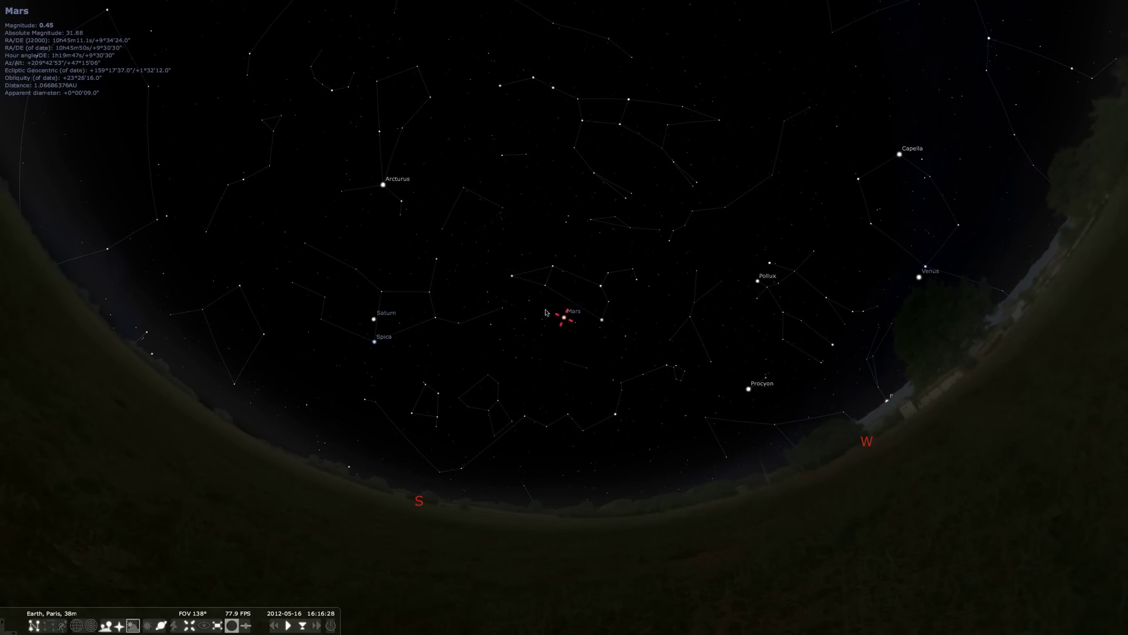
- Zoom in on Mars to see its polar cap and the moon Phobos
scroll(559, 319, "up", 3)
scroll(558, 319, "up", 5)
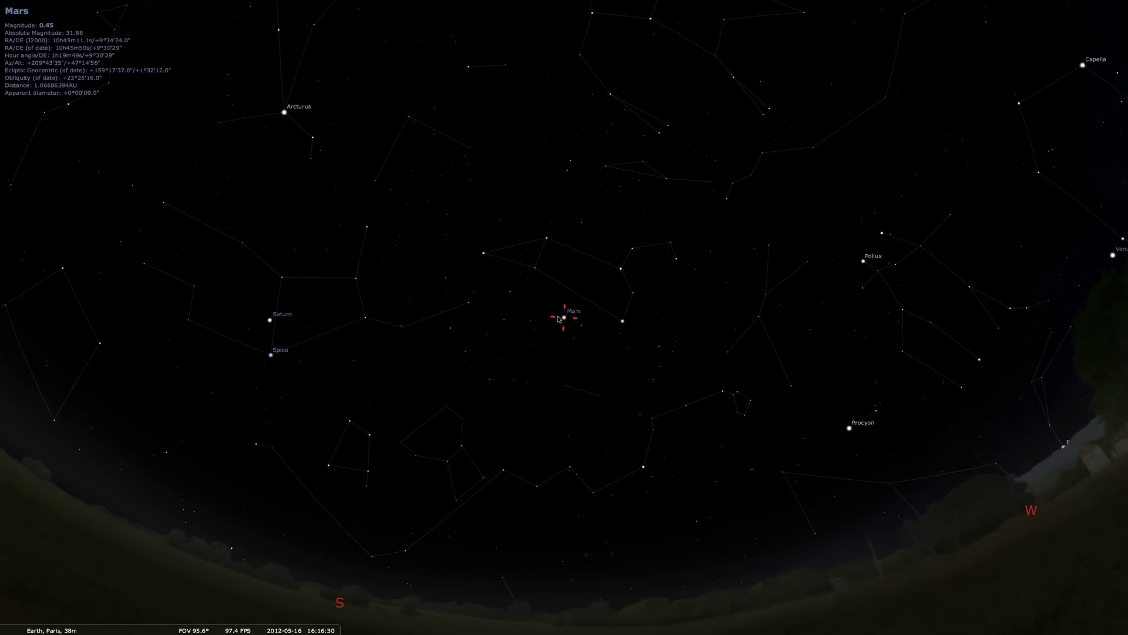
scroll(558, 319, "up", 8)
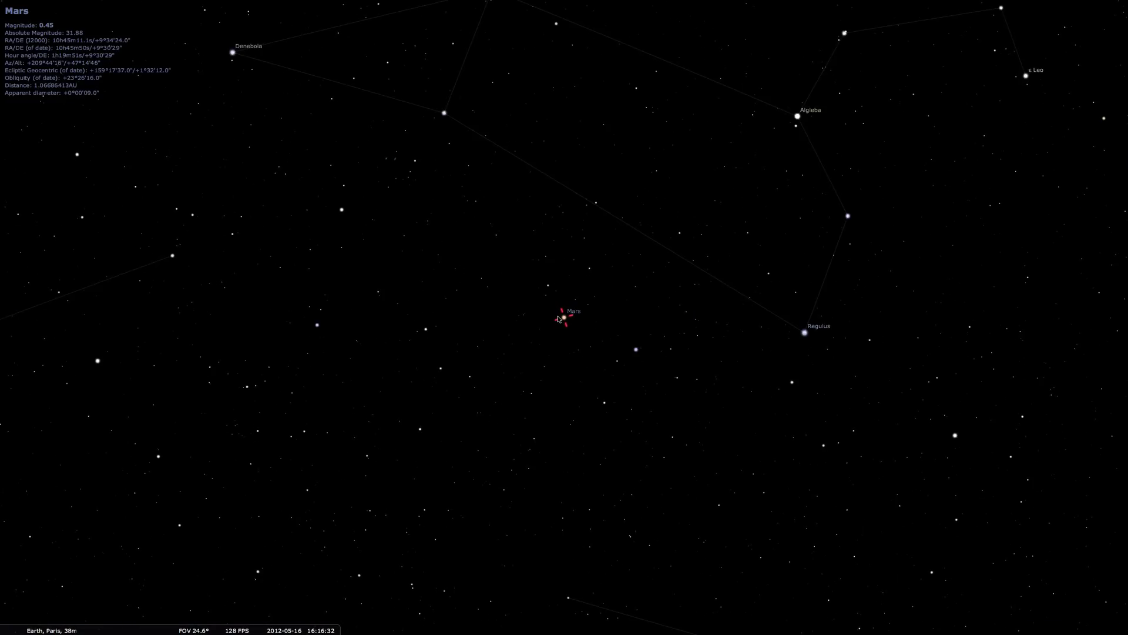
scroll(559, 319, "up", 2)
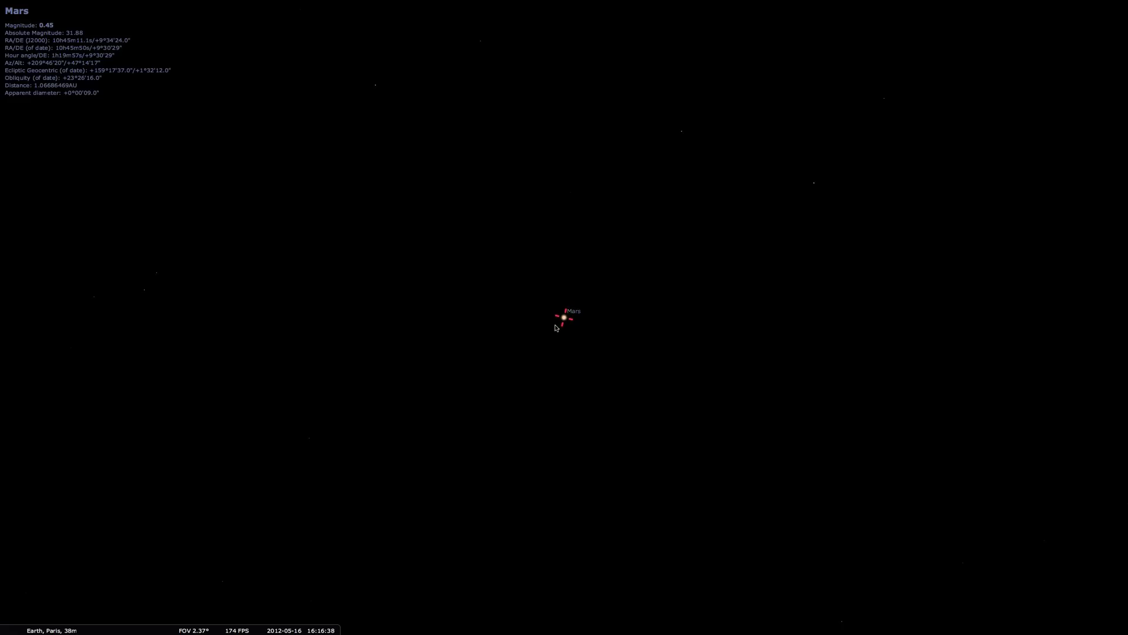
scroll(557, 328, "up", 2)
scroll(556, 327, "up", 2)
scroll(556, 328, "up", 10)
scroll(556, 327, "down", 4)
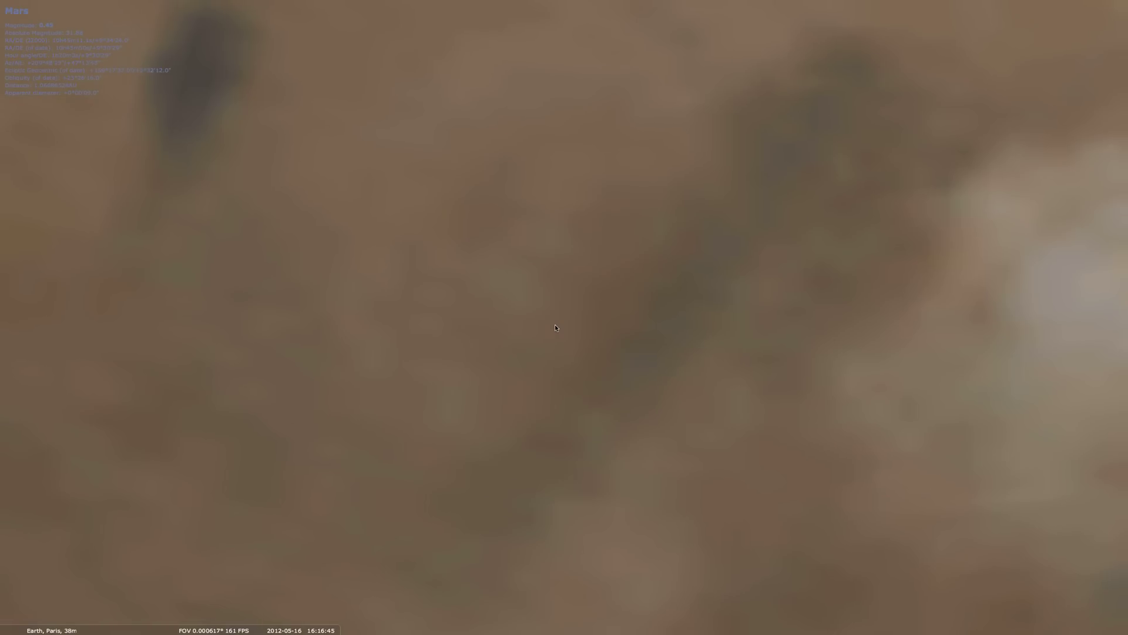
scroll(555, 328, "down", 4)
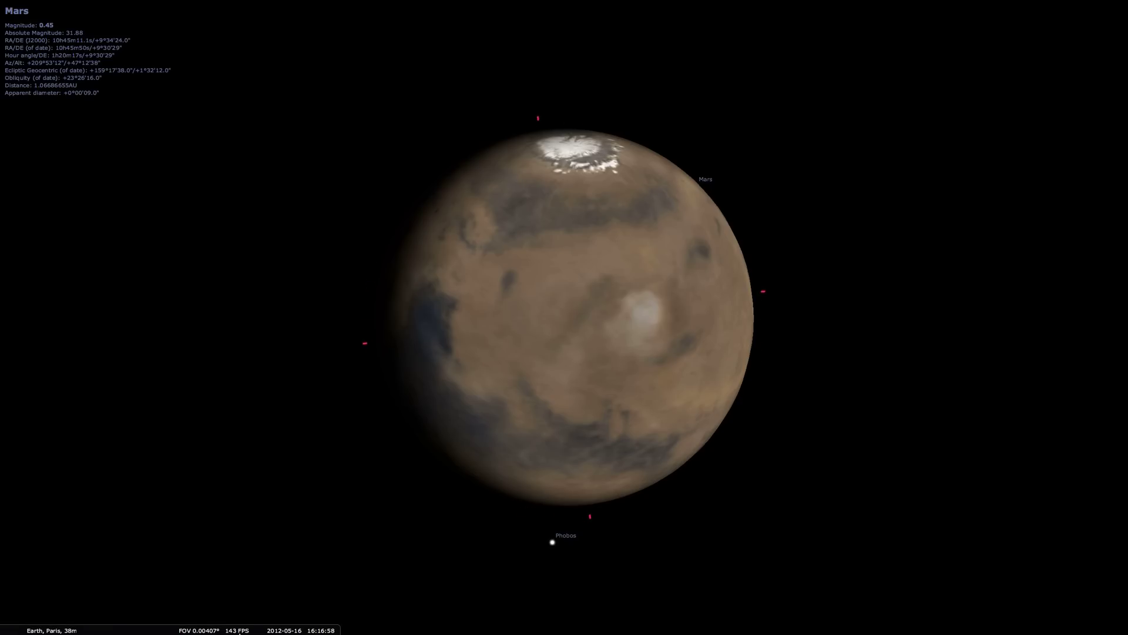
- Deselect Mars and zoom back out to the wide sky near Regulus
mouse_move(240, 633)
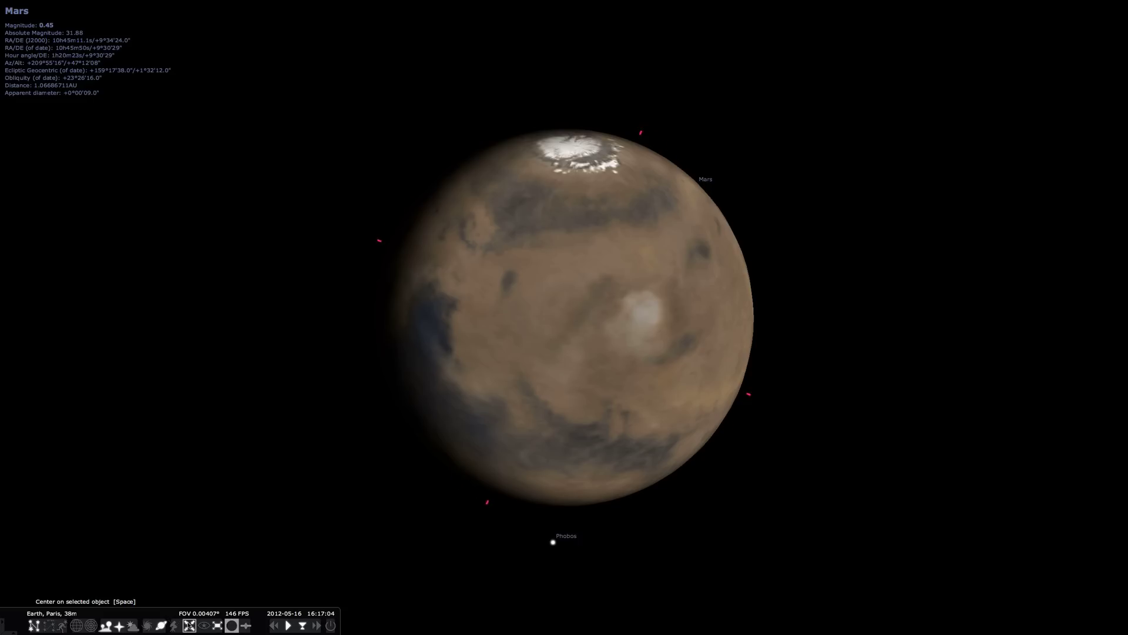
right_click(319, 378)
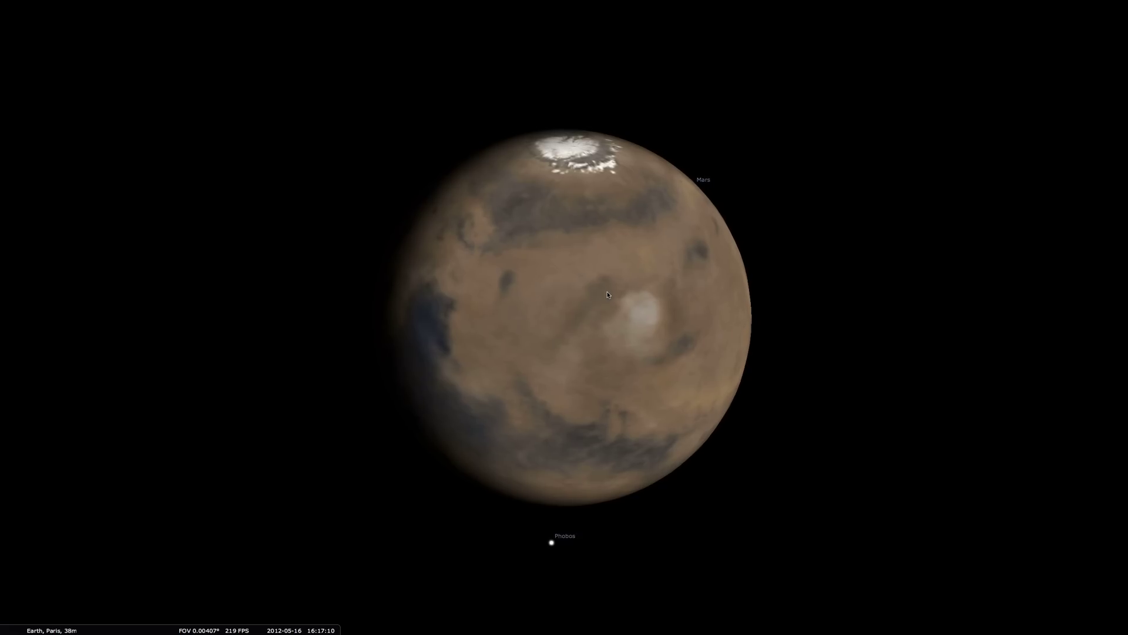
scroll(609, 295, "down", 5)
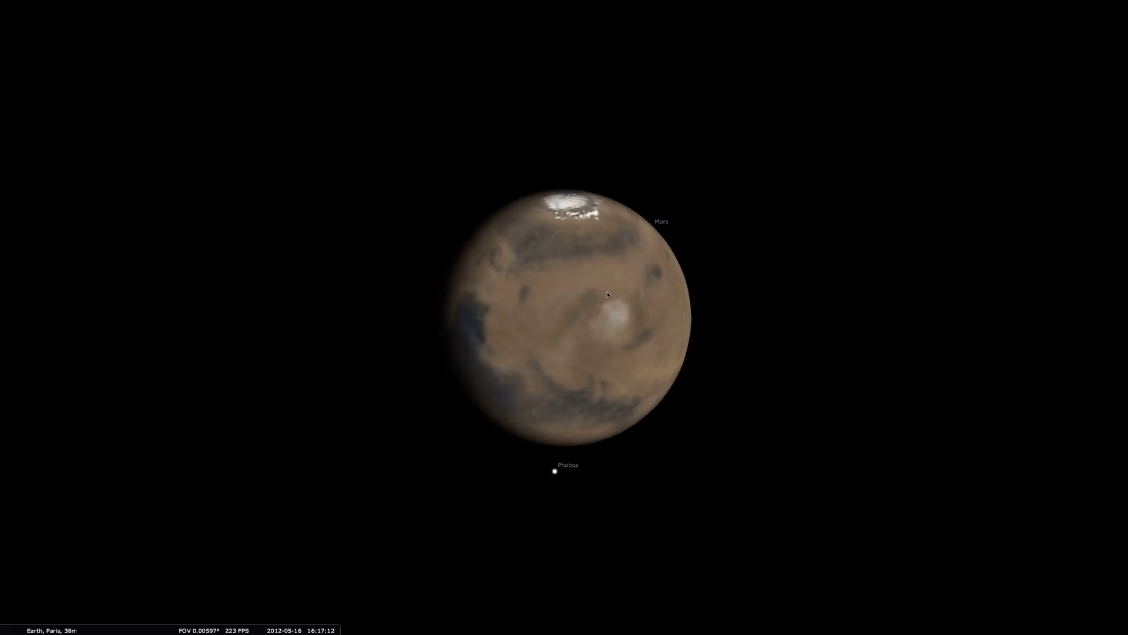
scroll(608, 294, "down", 3)
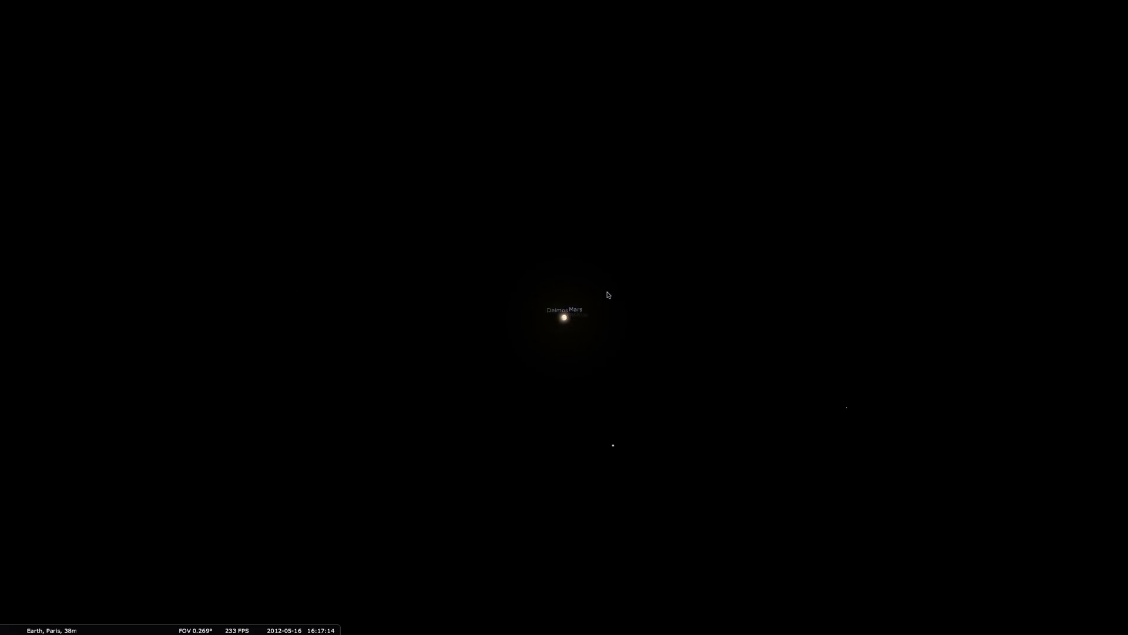
scroll(606, 295, "down", 6)
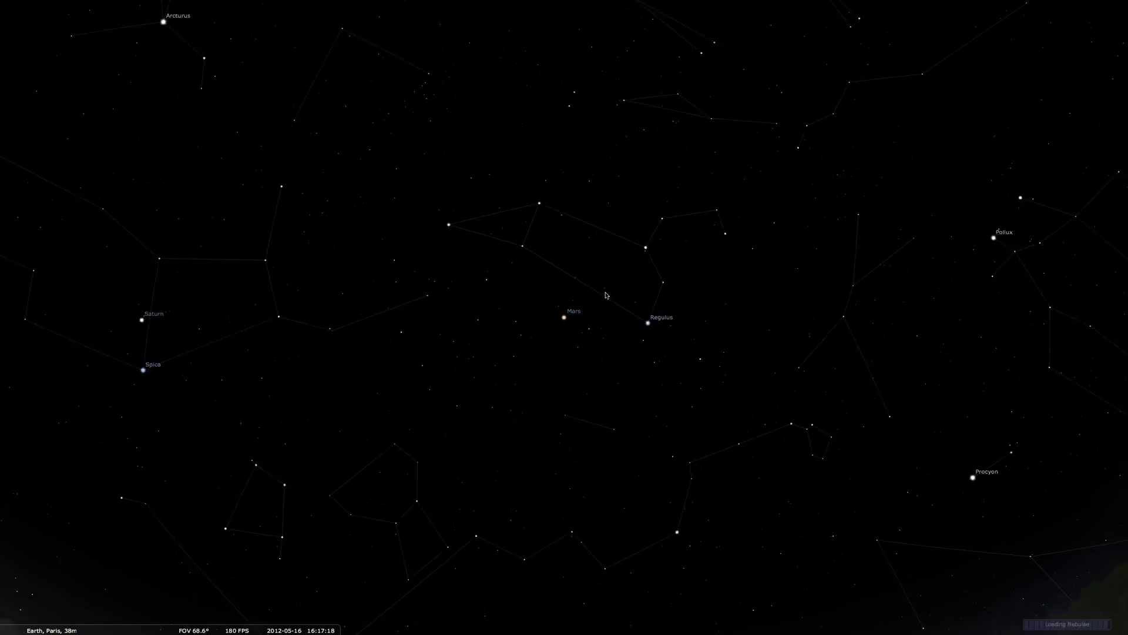
scroll(606, 295, "down", 2)
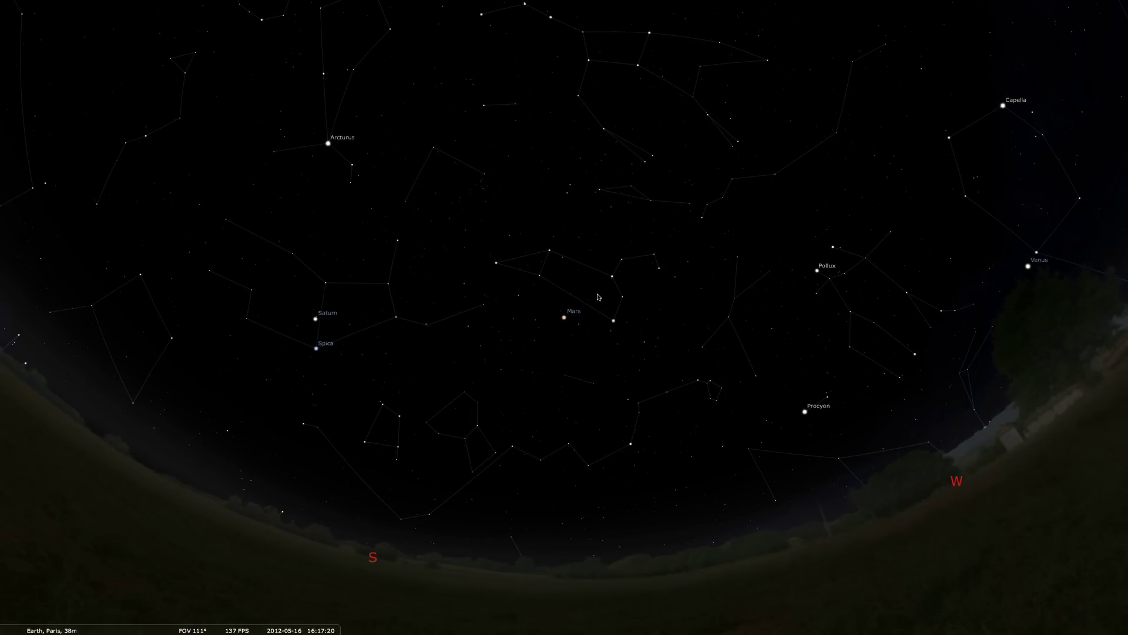
- Select and centre Saturn, then zoom in on its rings and moons
key("Up")
left_click(310, 340)
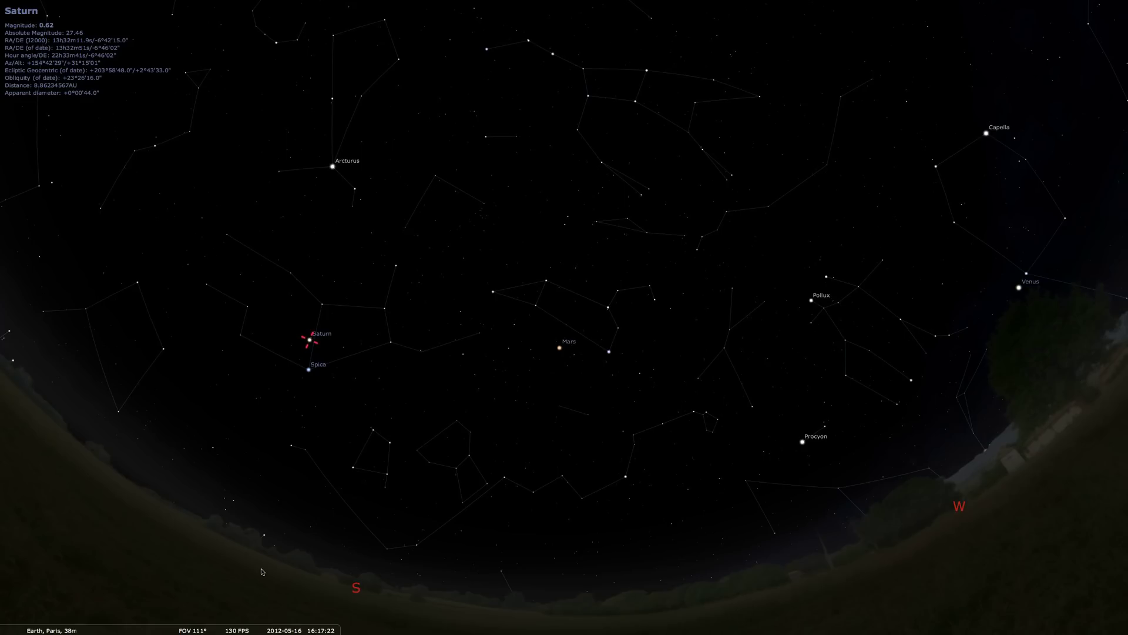
mouse_move(187, 627)
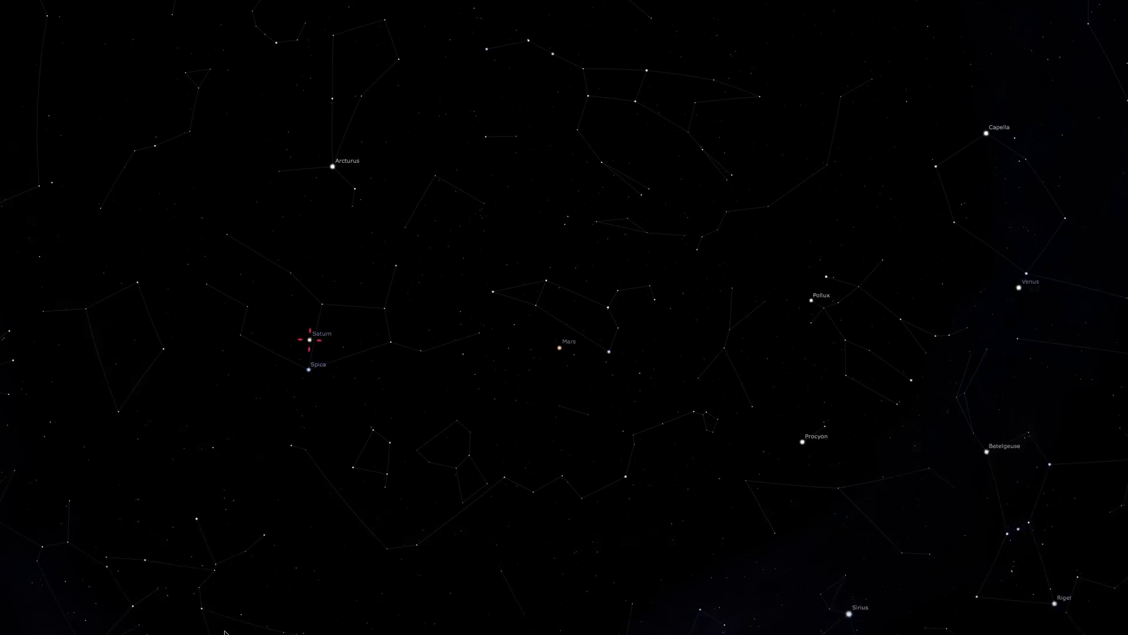
left_click(187, 628)
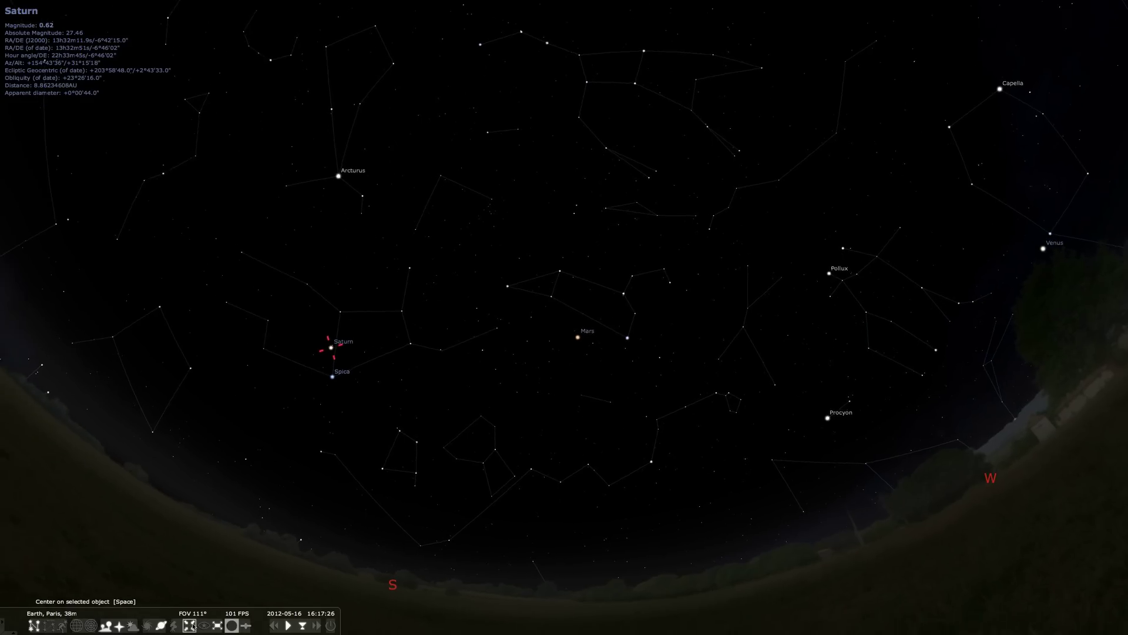
scroll(552, 332, "up", 5)
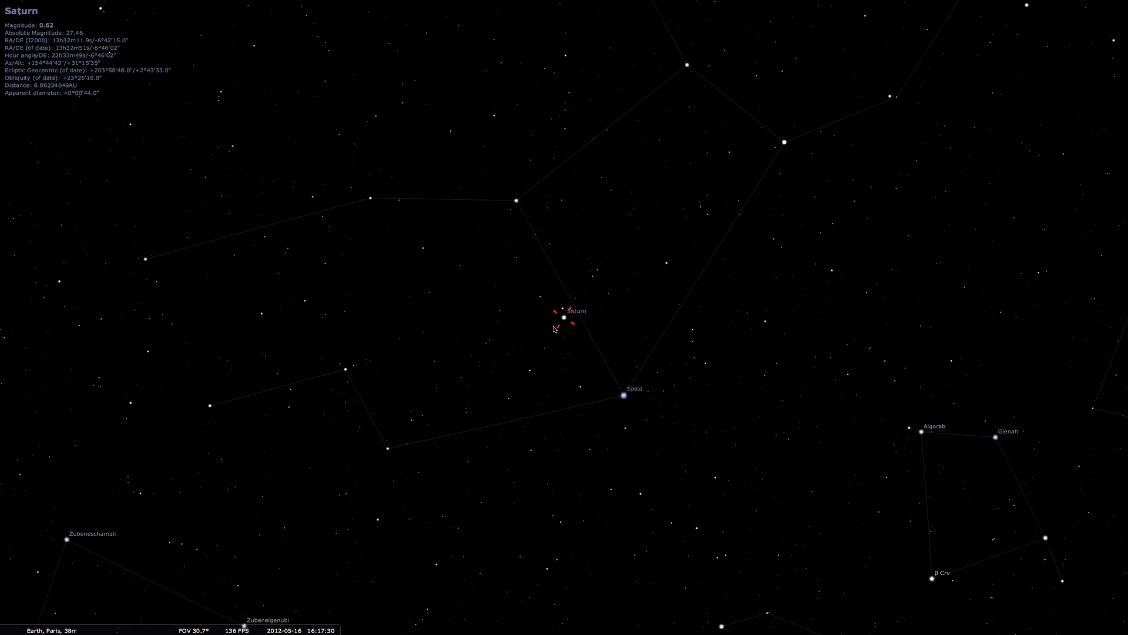
scroll(553, 329, "up", 5)
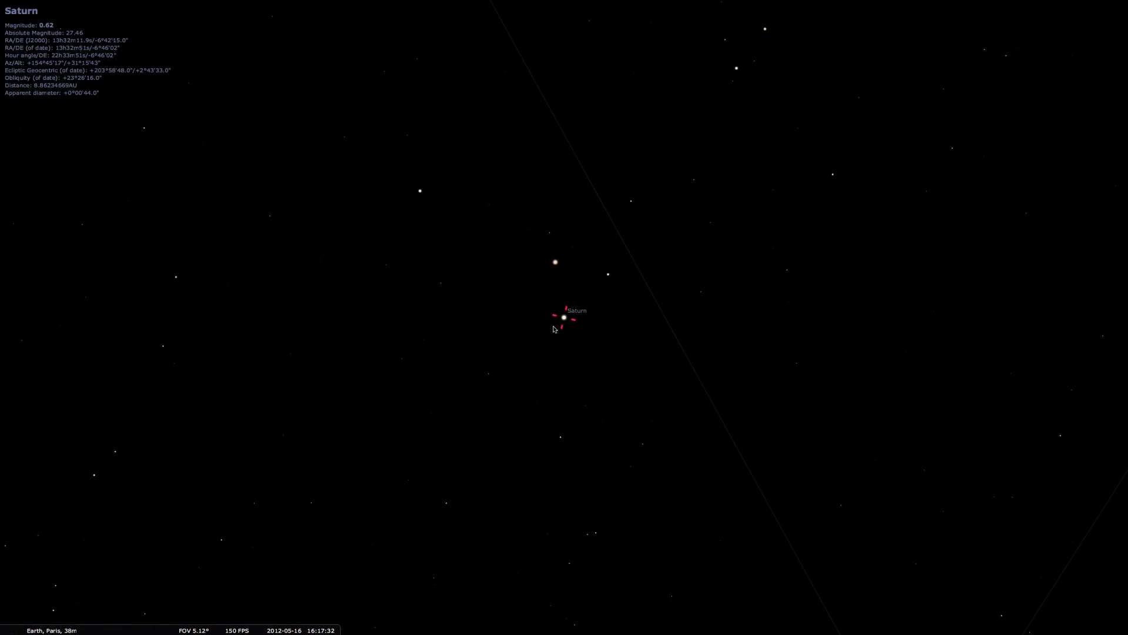
scroll(554, 329, "up", 15)
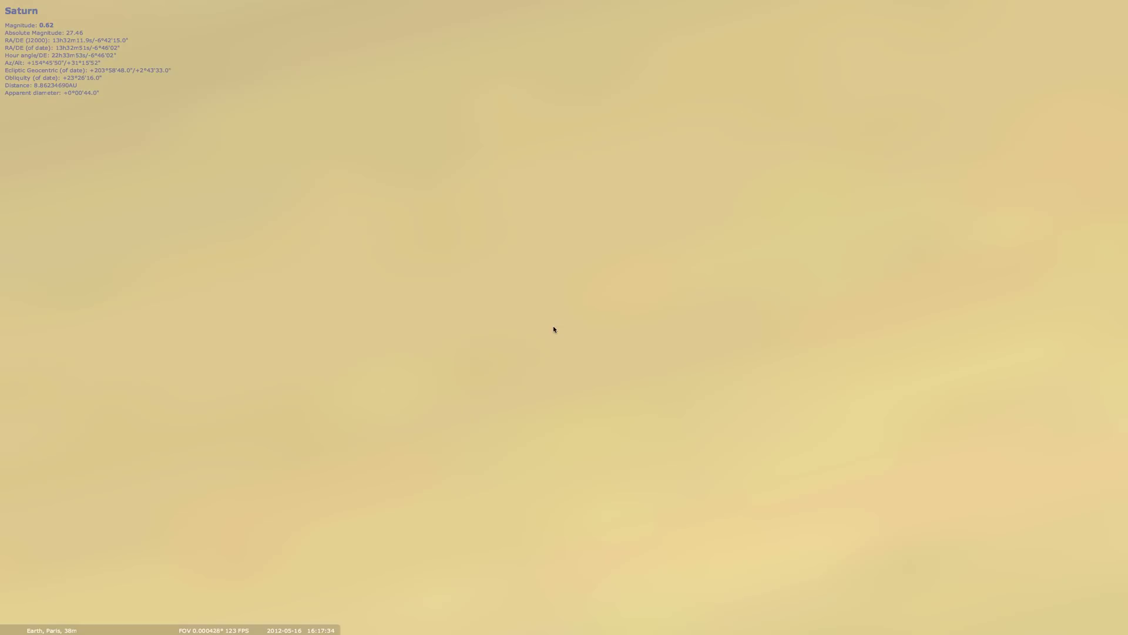
- Deselect Saturn and zoom back out to a wide sky view
scroll(554, 330, "down", 3)
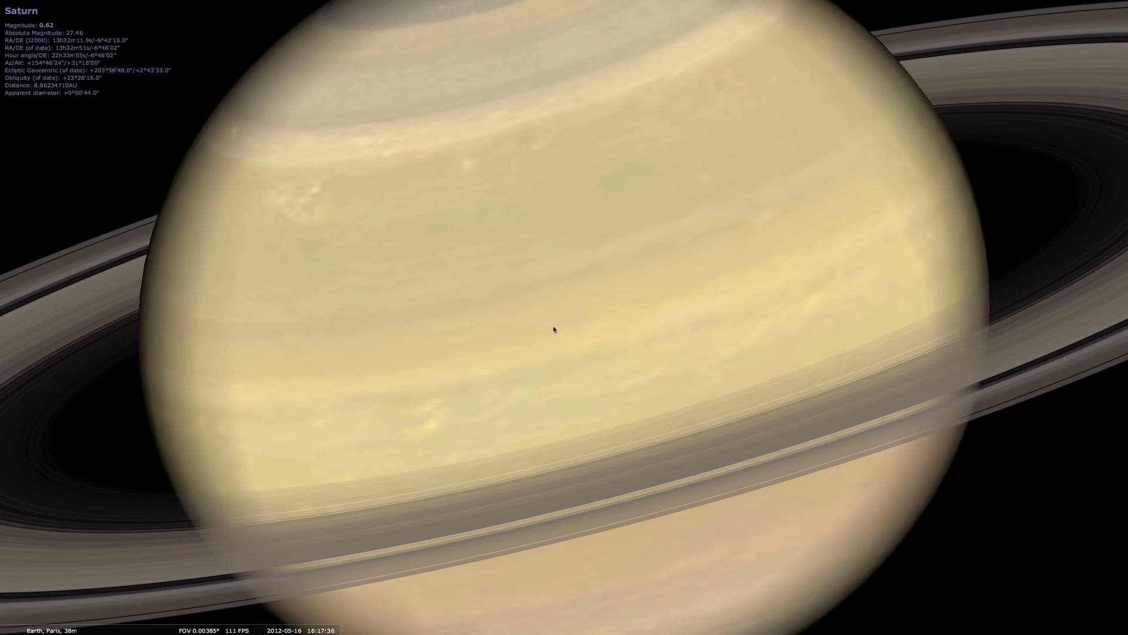
scroll(554, 329, "down", 2)
scroll(553, 329, "down", 1)
right_click(554, 329)
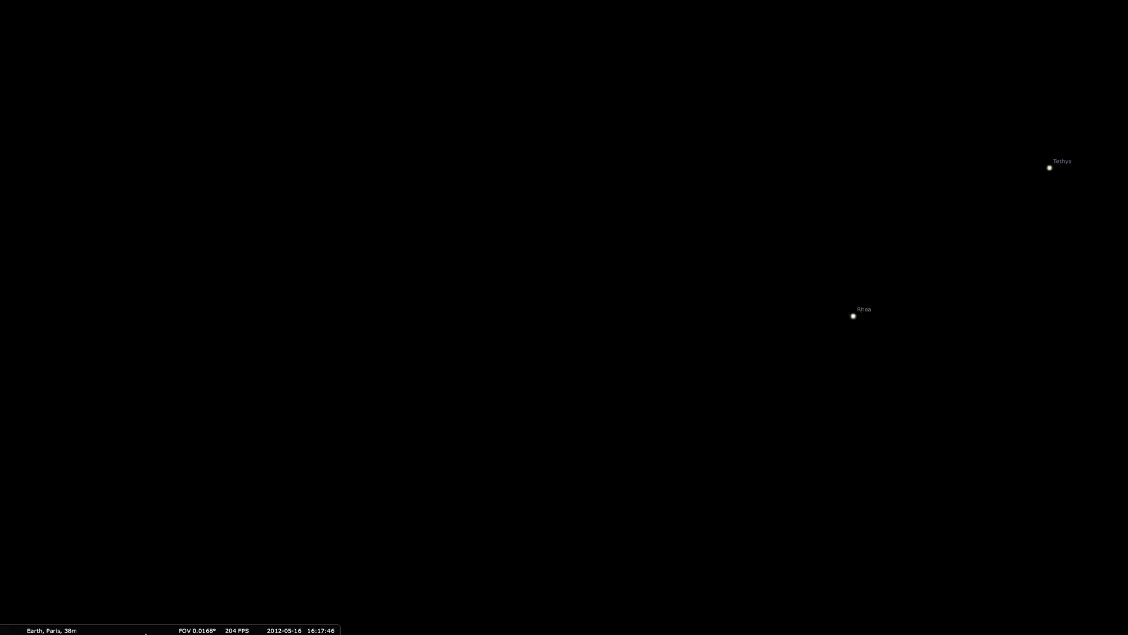
mouse_move(150, 633)
scroll(360, 451, "down", 5)
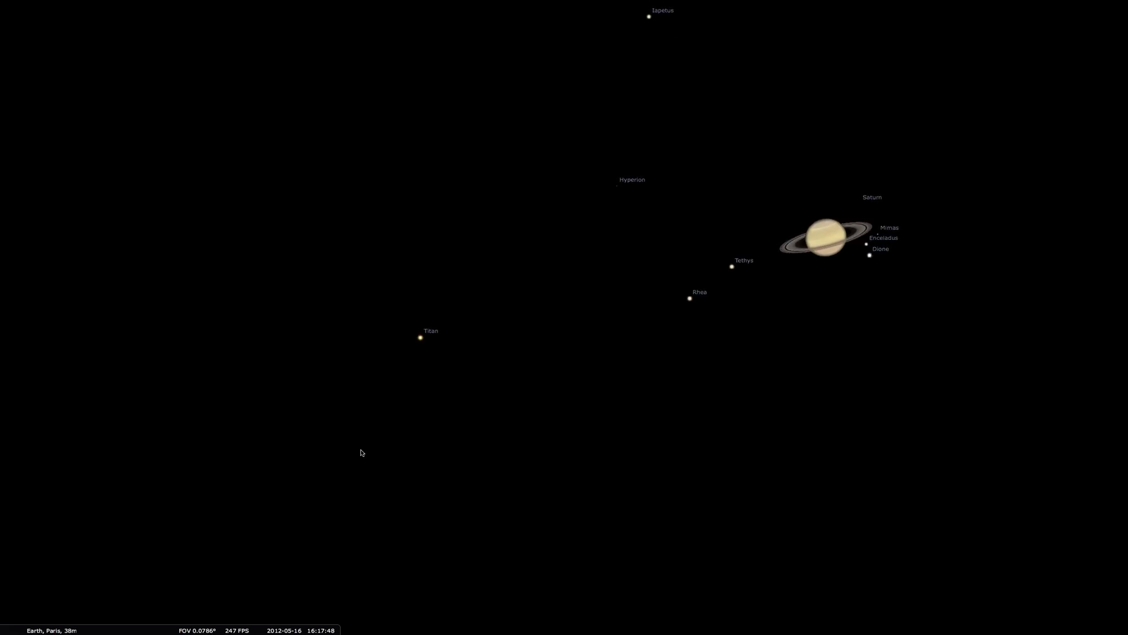
scroll(361, 452, "down", 1)
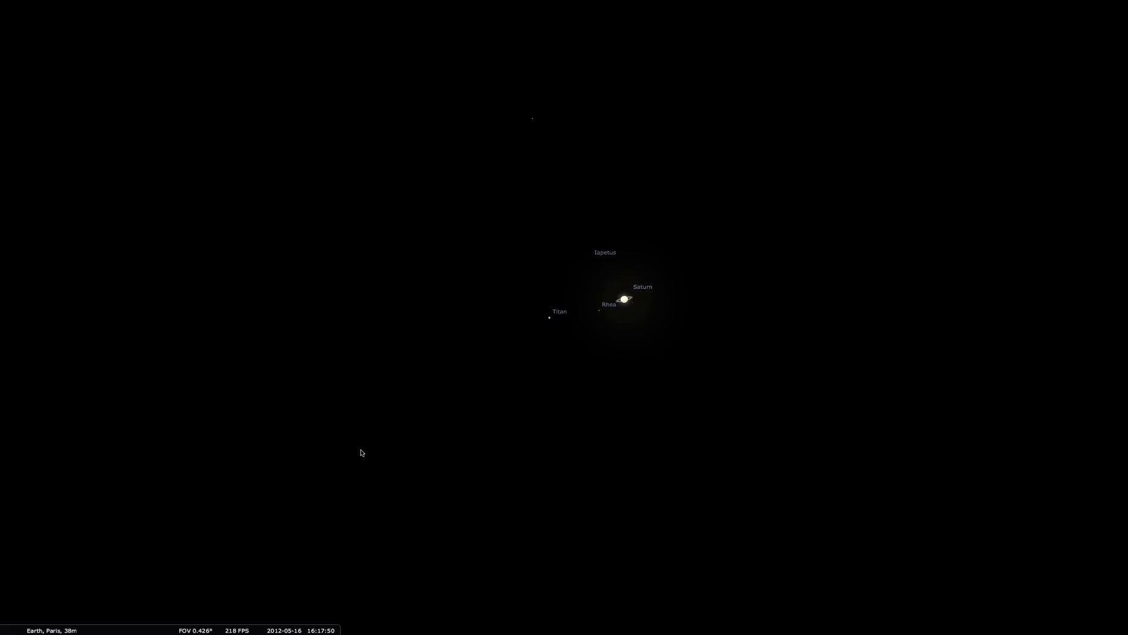
key("backslash")
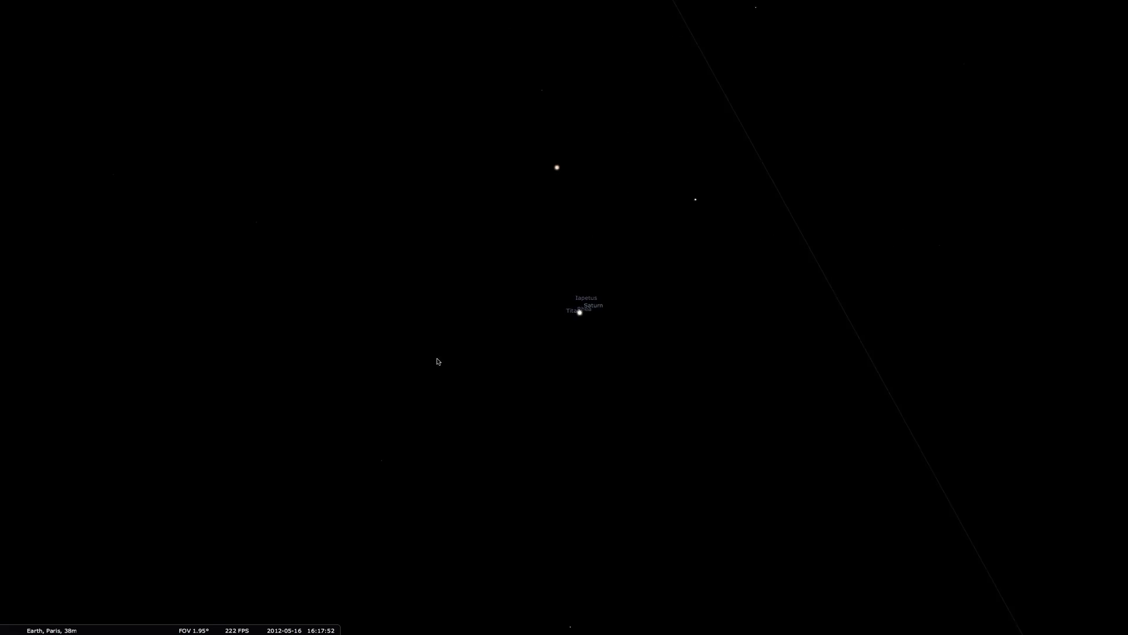
- Zoom out, rotate the sky around the zenith and select the star p Tau in Taurus
scroll(438, 361, "down", 5)
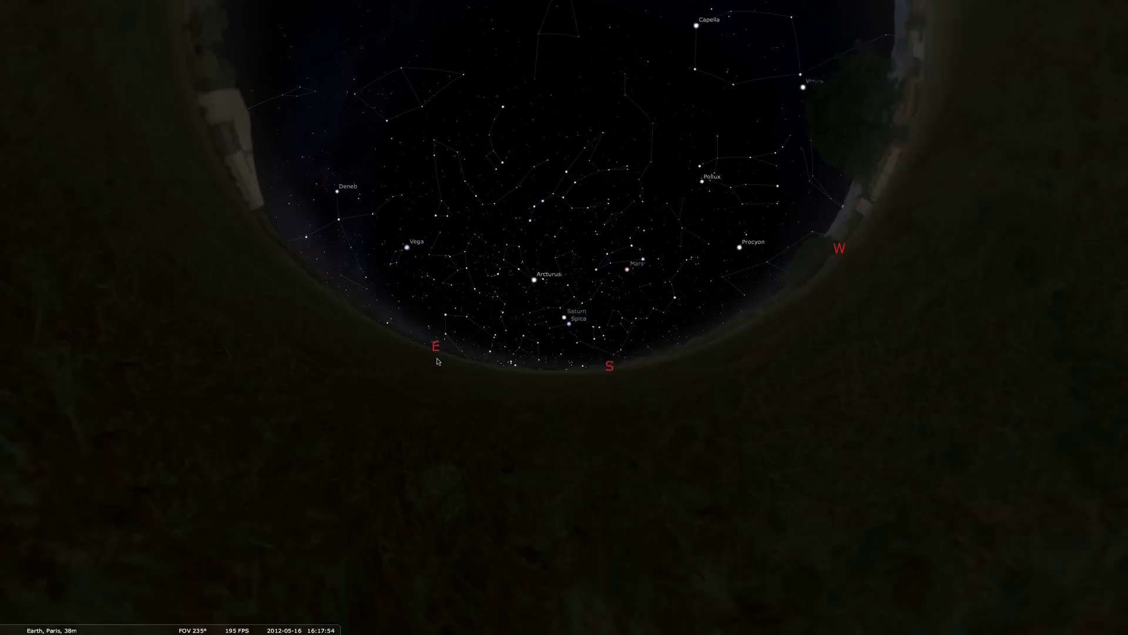
scroll(439, 399, "down", 3)
key("Left")
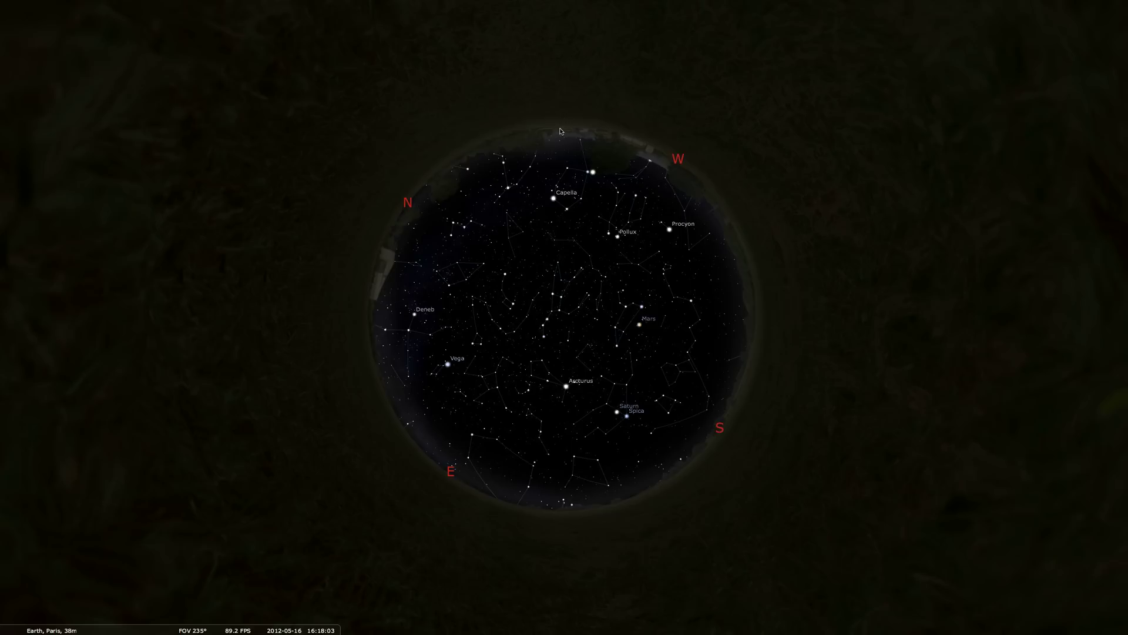
left_click(549, 140)
left_click(549, 139)
left_click(554, 136)
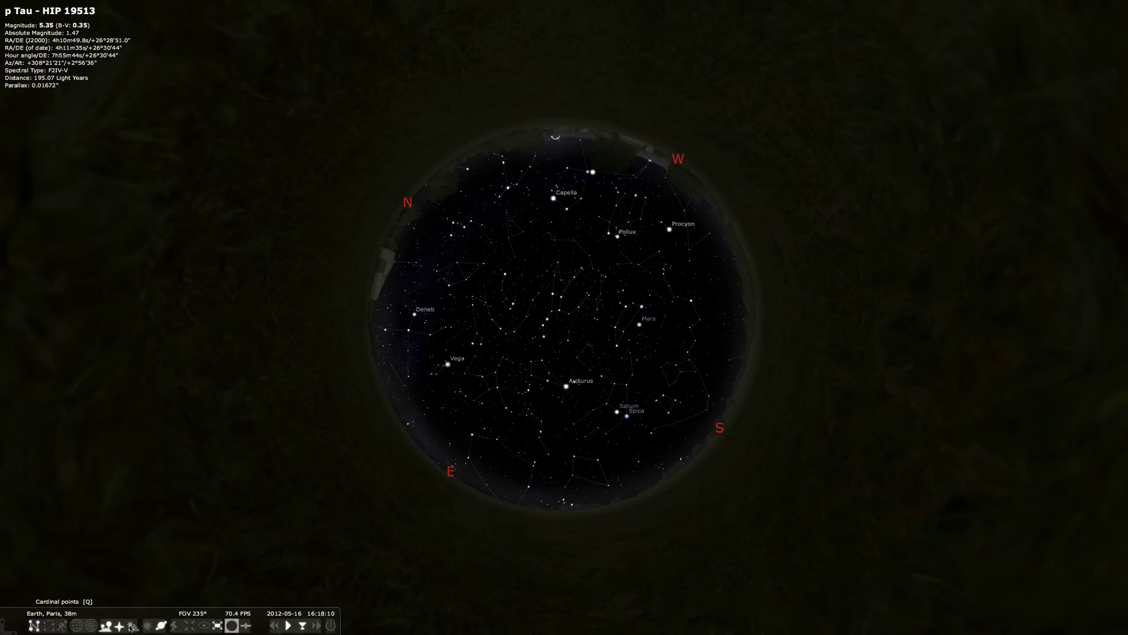
- Turn the atmosphere back on for a twilight sky and select the star 55 And
left_click(130, 626)
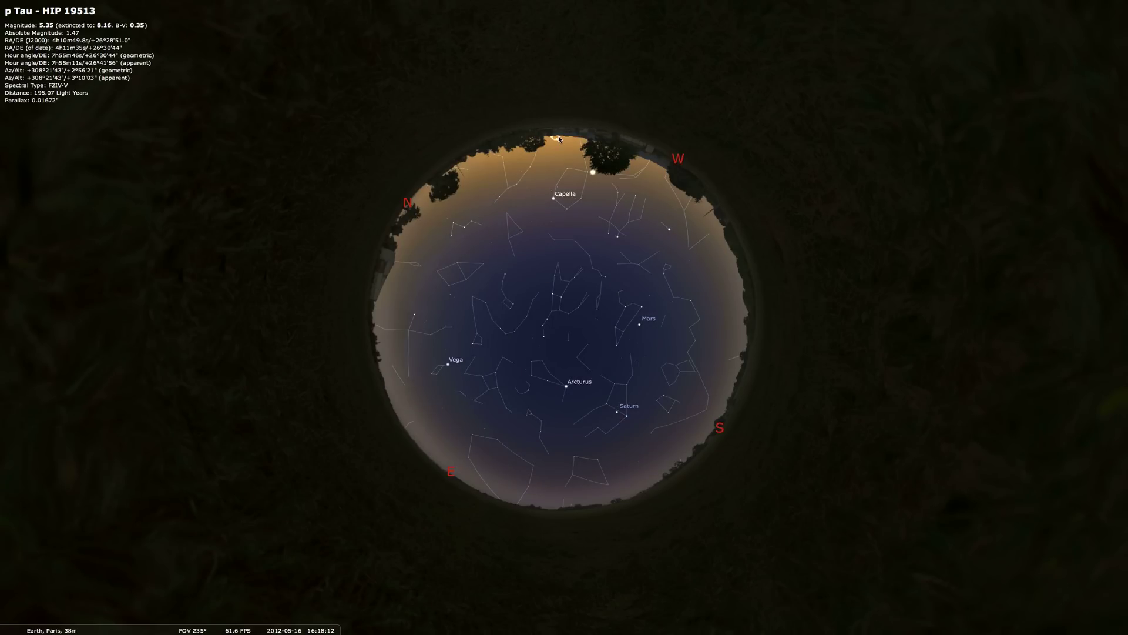
left_click(461, 167)
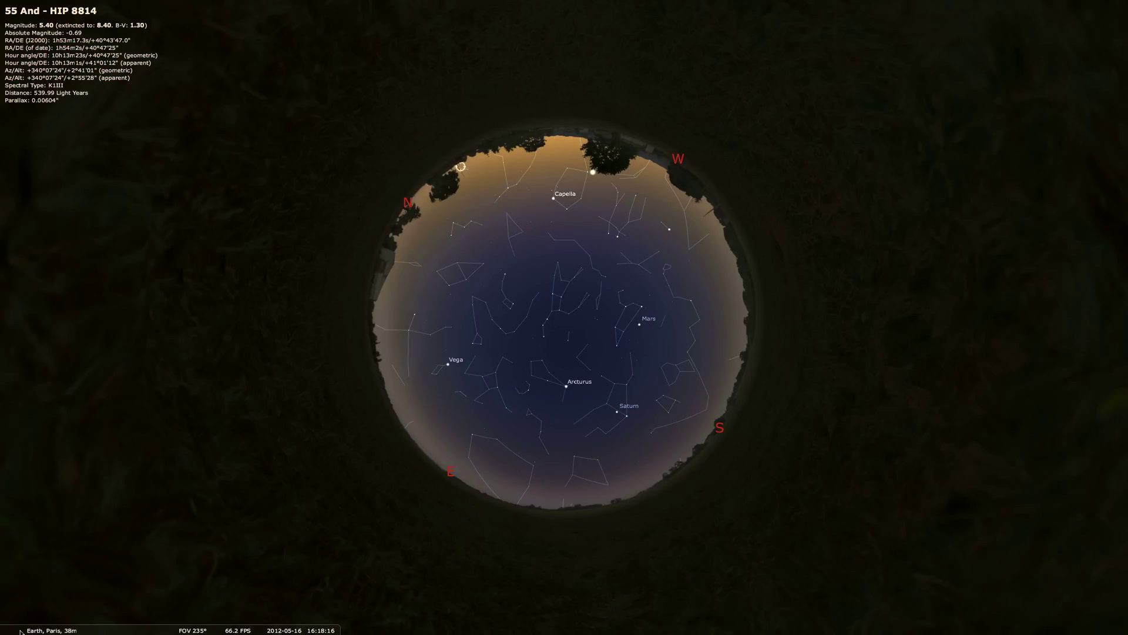
mouse_move(20, 631)
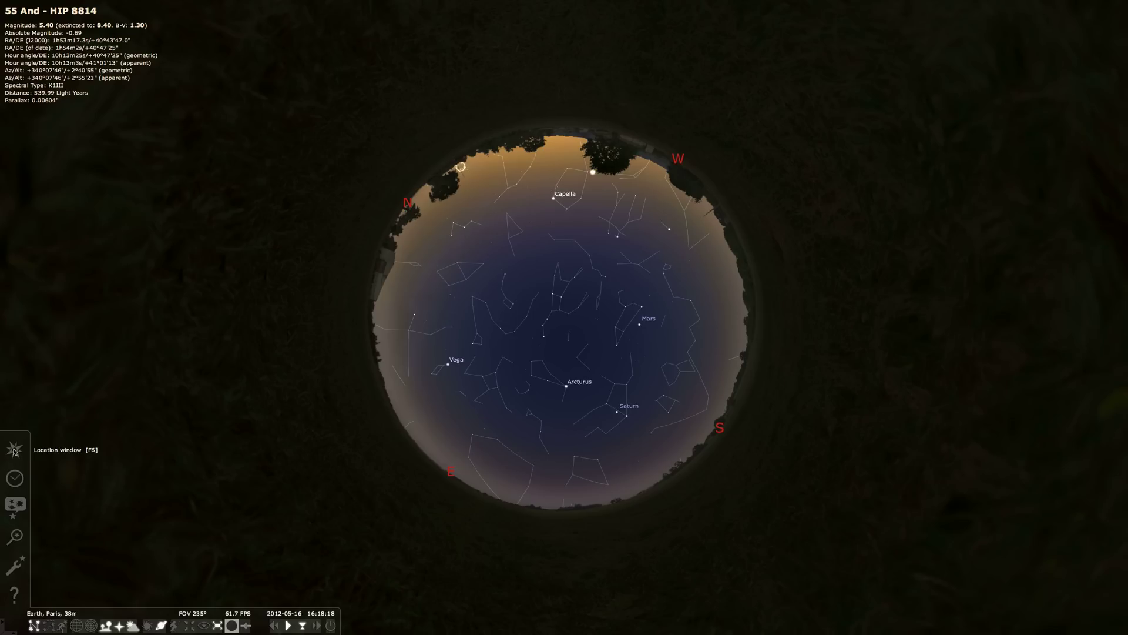
- Look at the observer location settings, then select a couple of stars in the sky
left_click(15, 449)
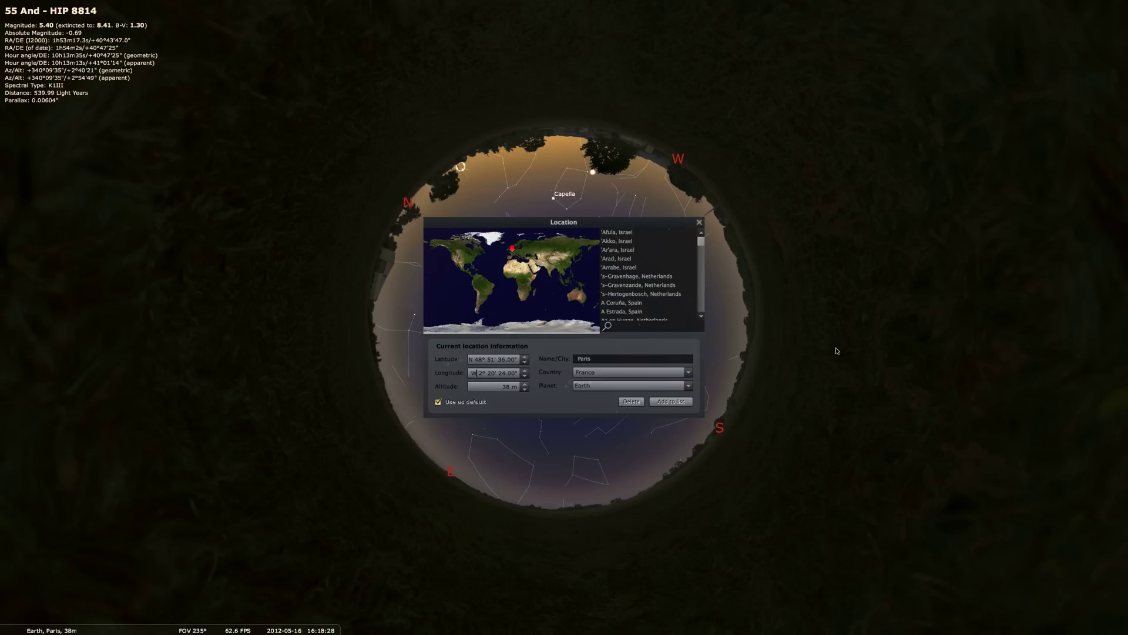
left_click(700, 224)
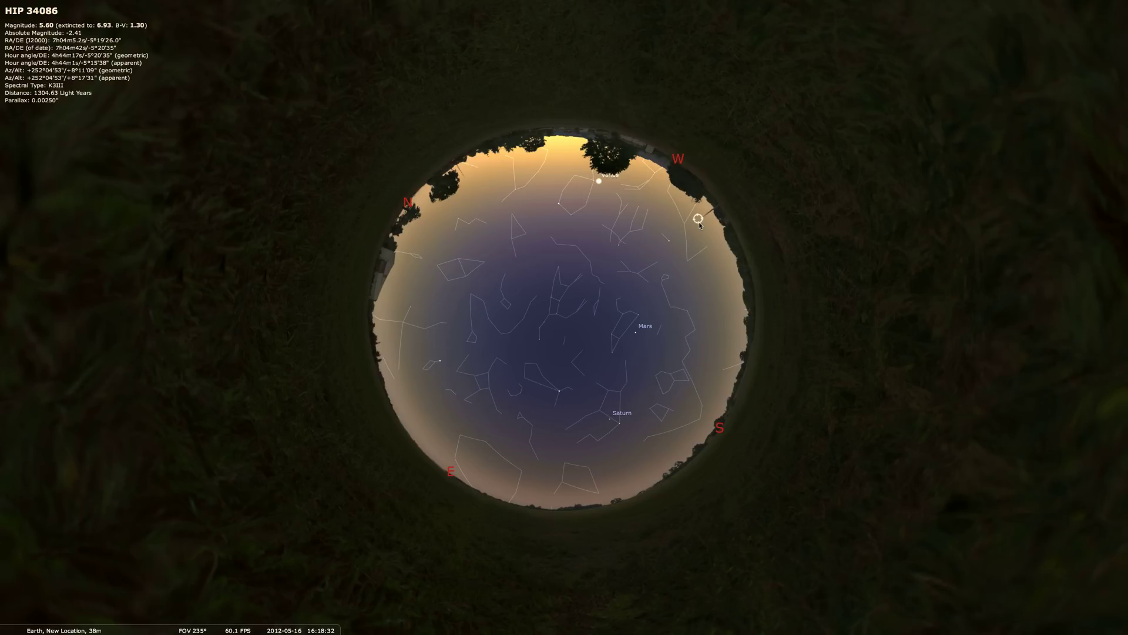
left_click(560, 142)
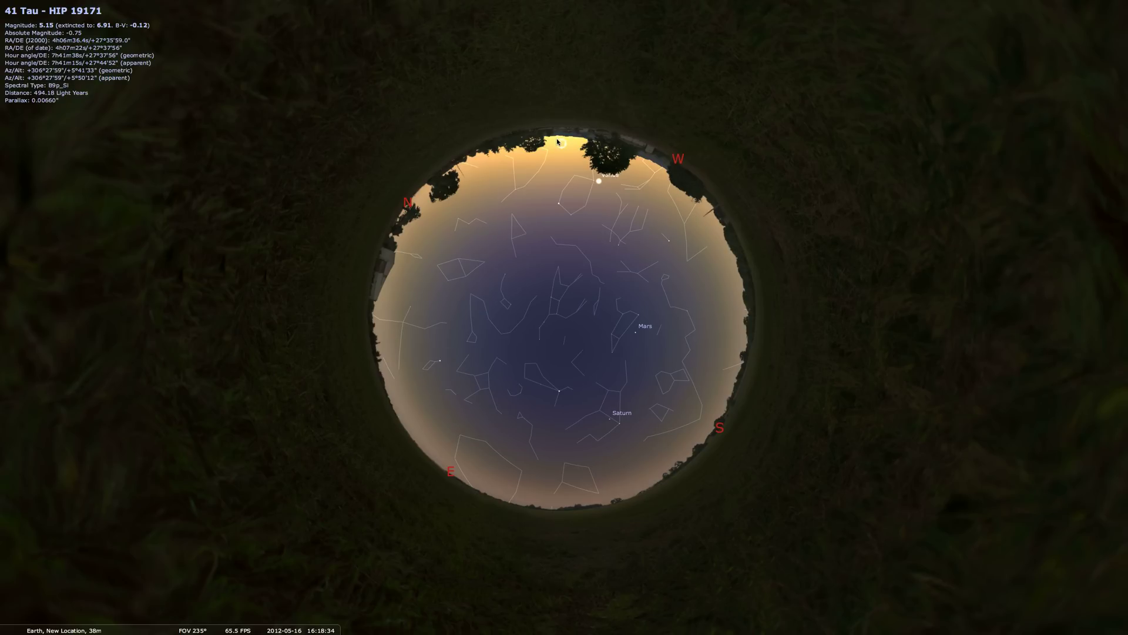
left_click(566, 141)
mouse_move(0, 613)
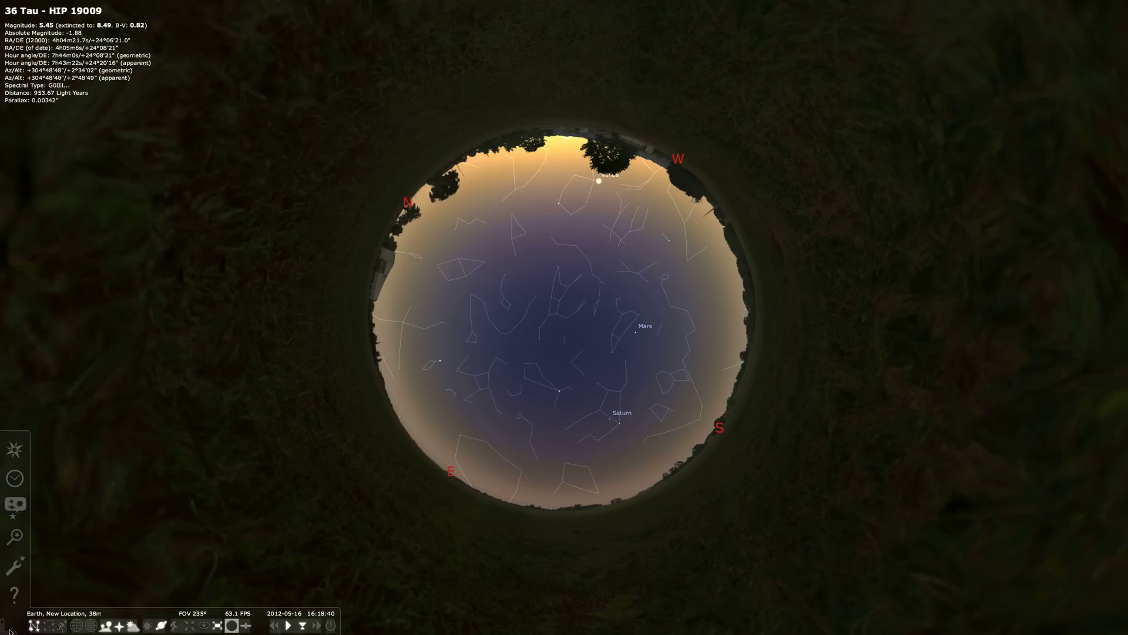
- Insert a 7 into New Location's longitude so it reads W 57° 20' 24.00"
left_click(14, 449)
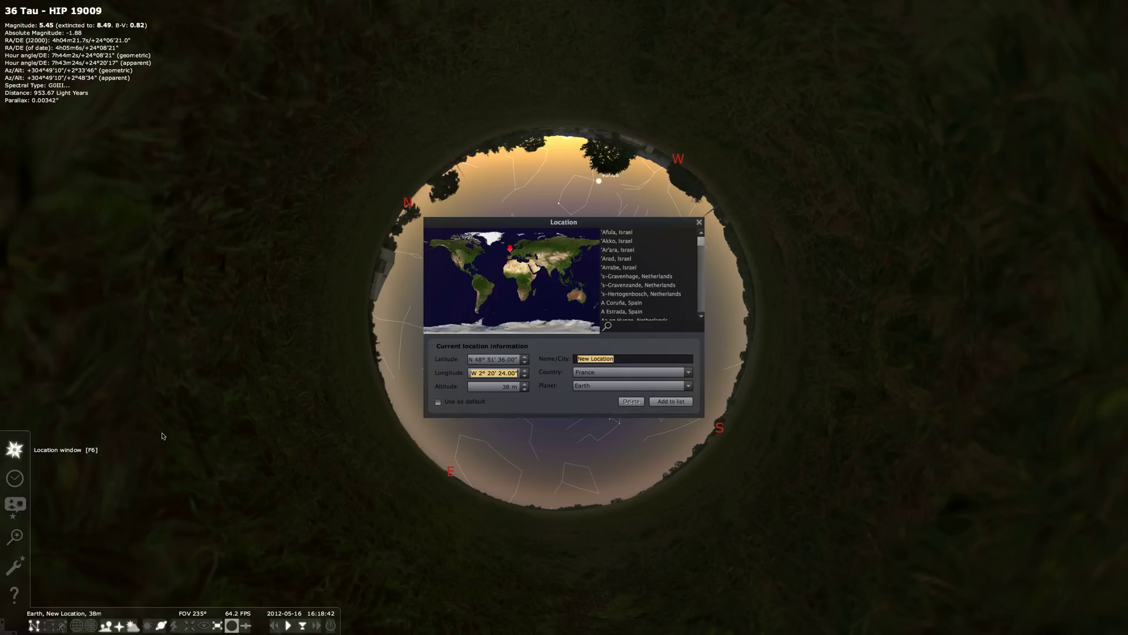
left_click(483, 374)
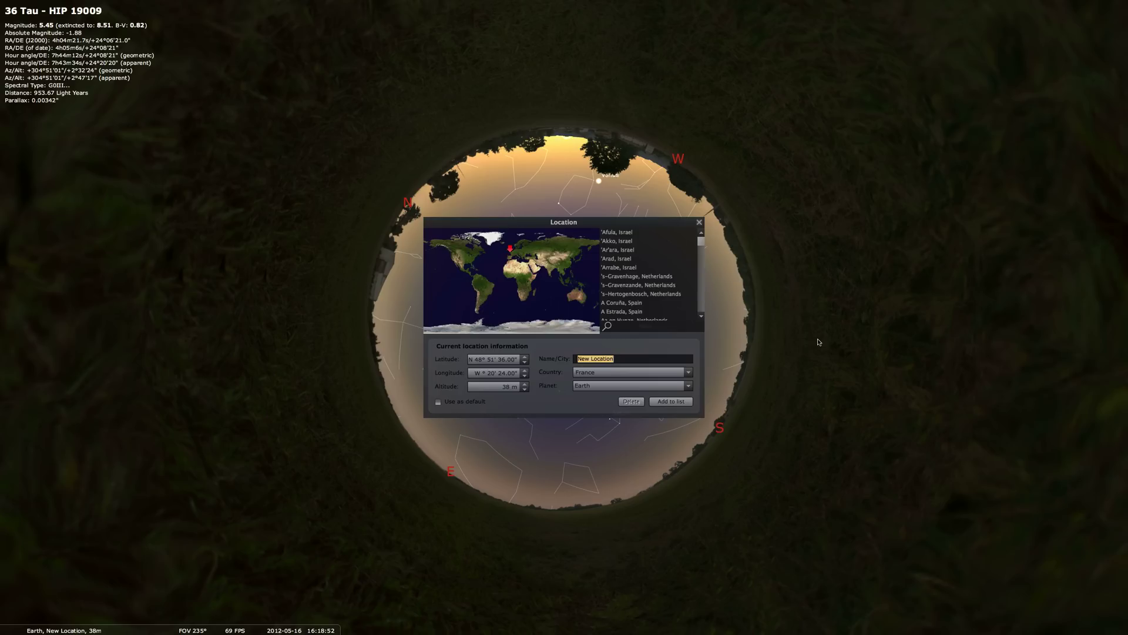
type("7")
- Apply the new location, then select the Sun, centre it and zoom in
left_click(699, 223)
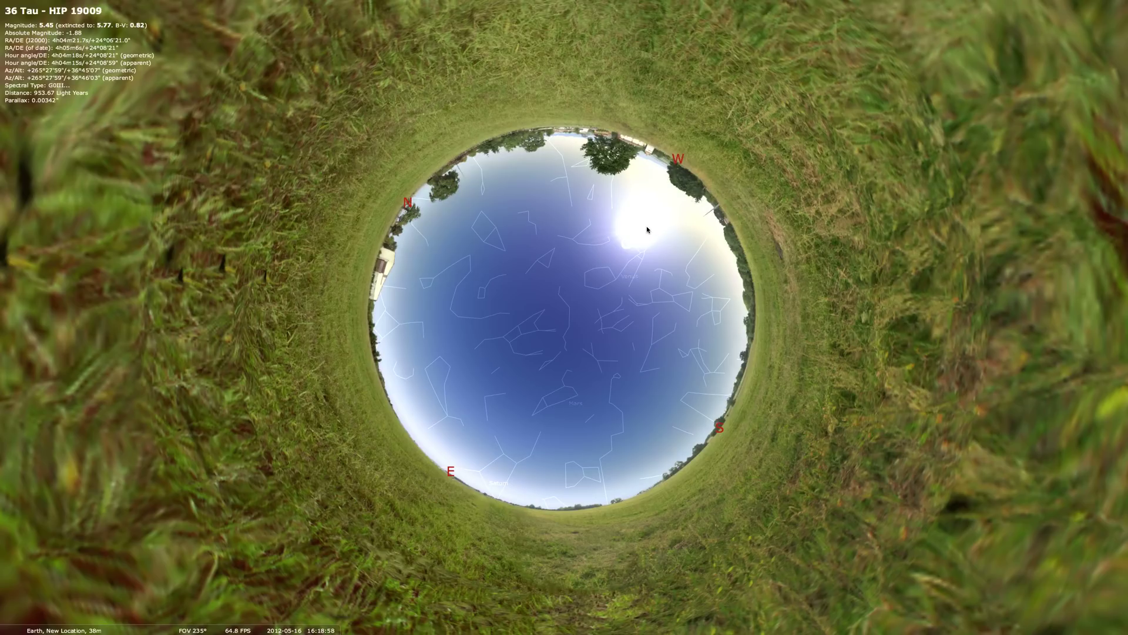
left_click(642, 237)
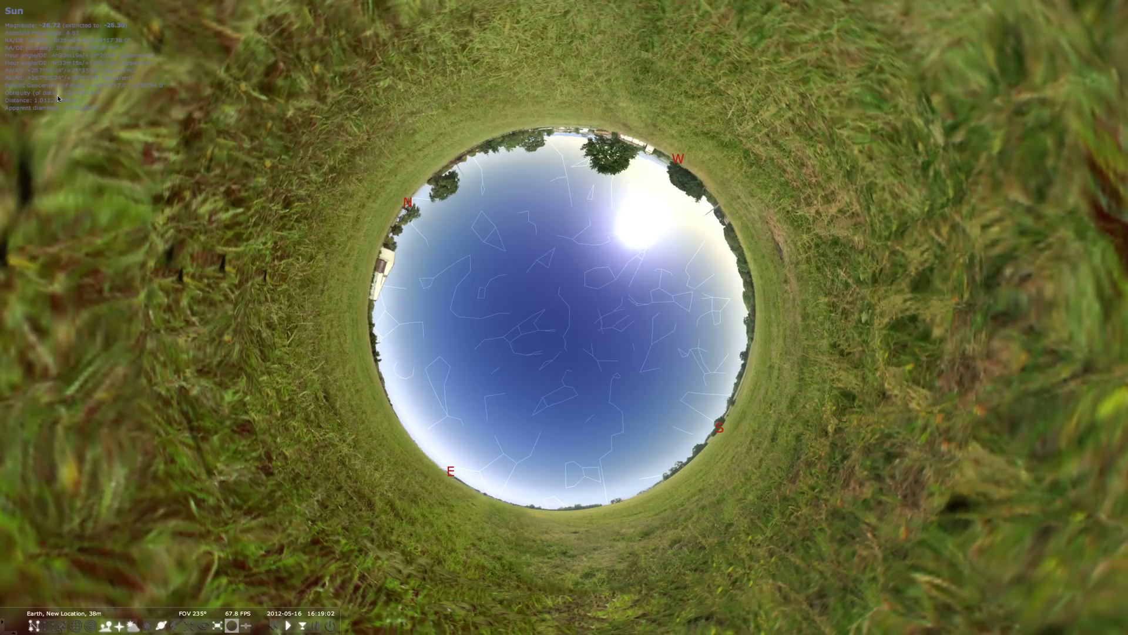
mouse_move(135, 633)
key("slash")
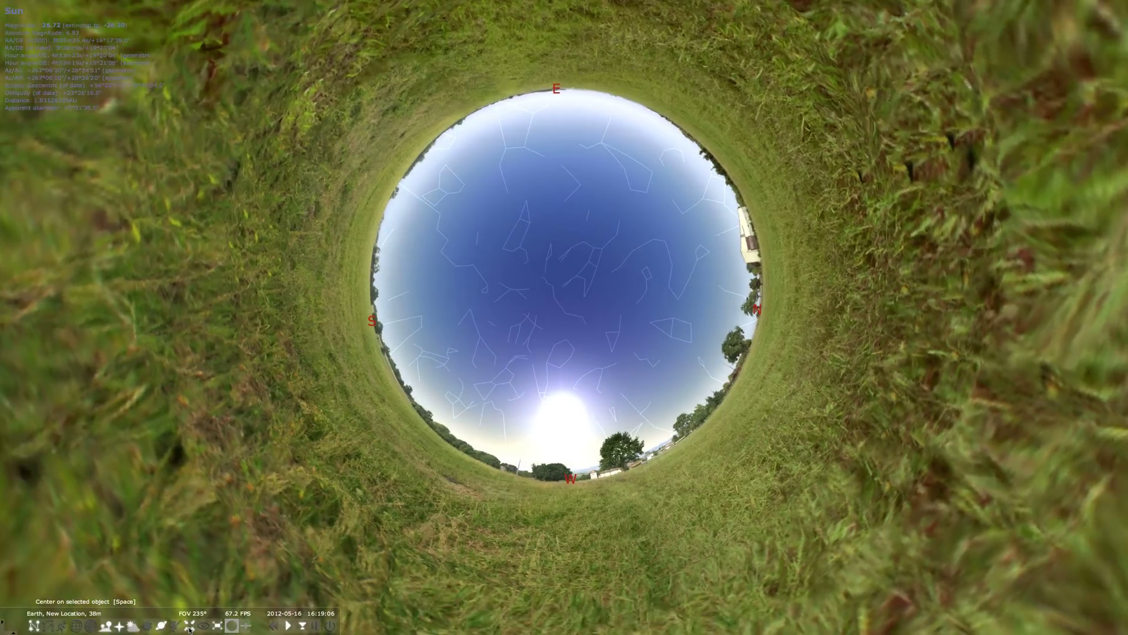
scroll(572, 341, "up", 3)
scroll(573, 341, "up", 2)
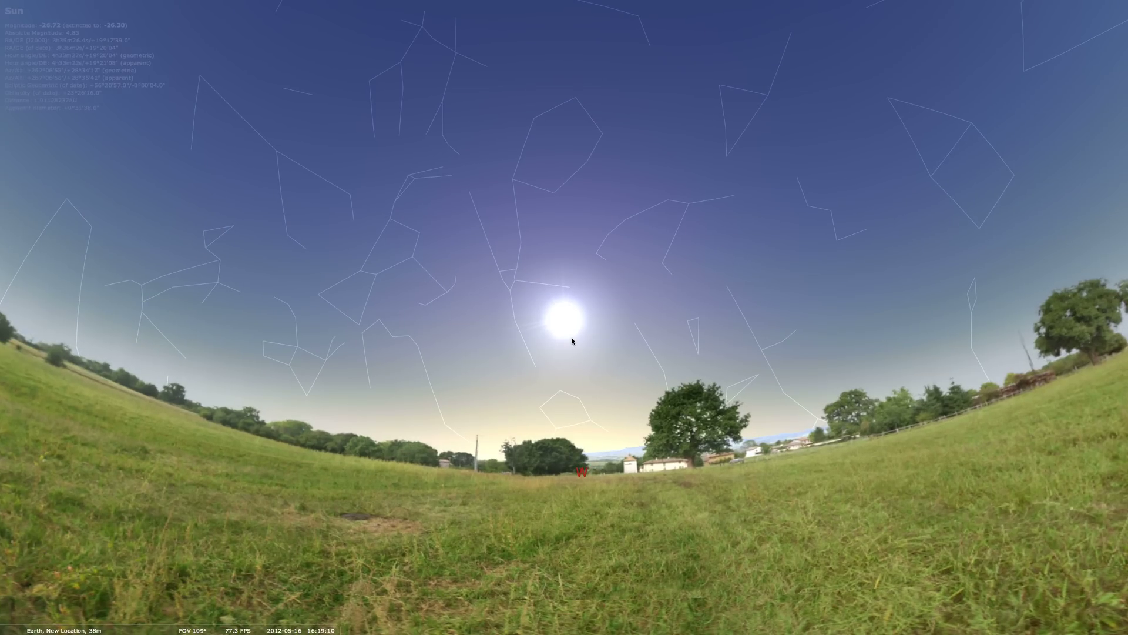
mouse_move(48, 632)
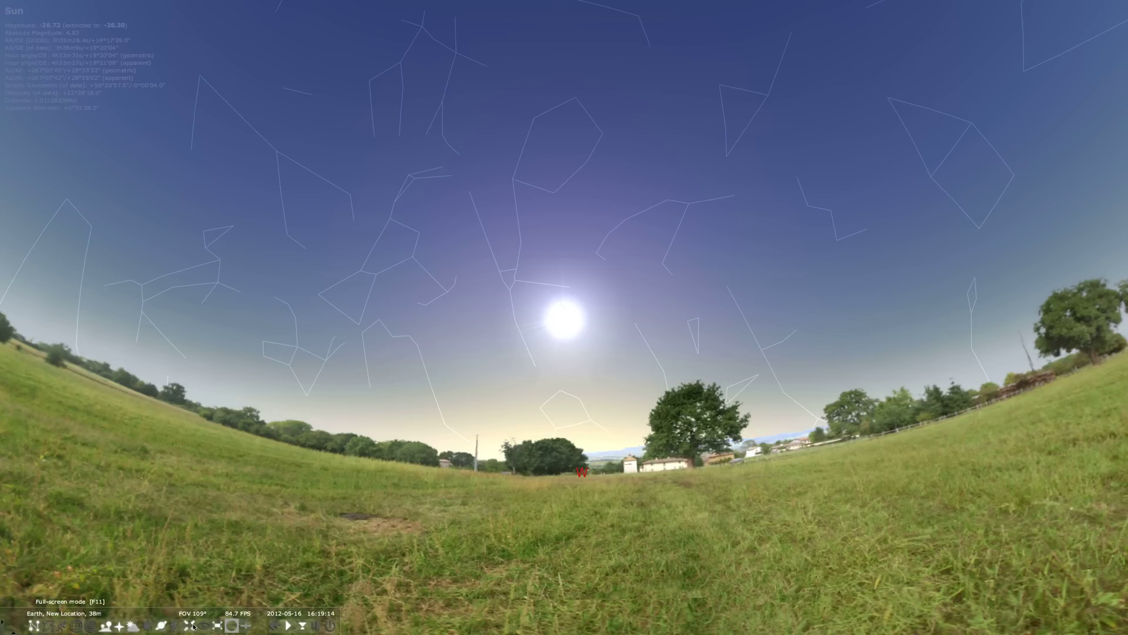
- Turn off the atmosphere, select the Sun and zoom in on its disc
left_click(163, 626)
left_click(130, 627)
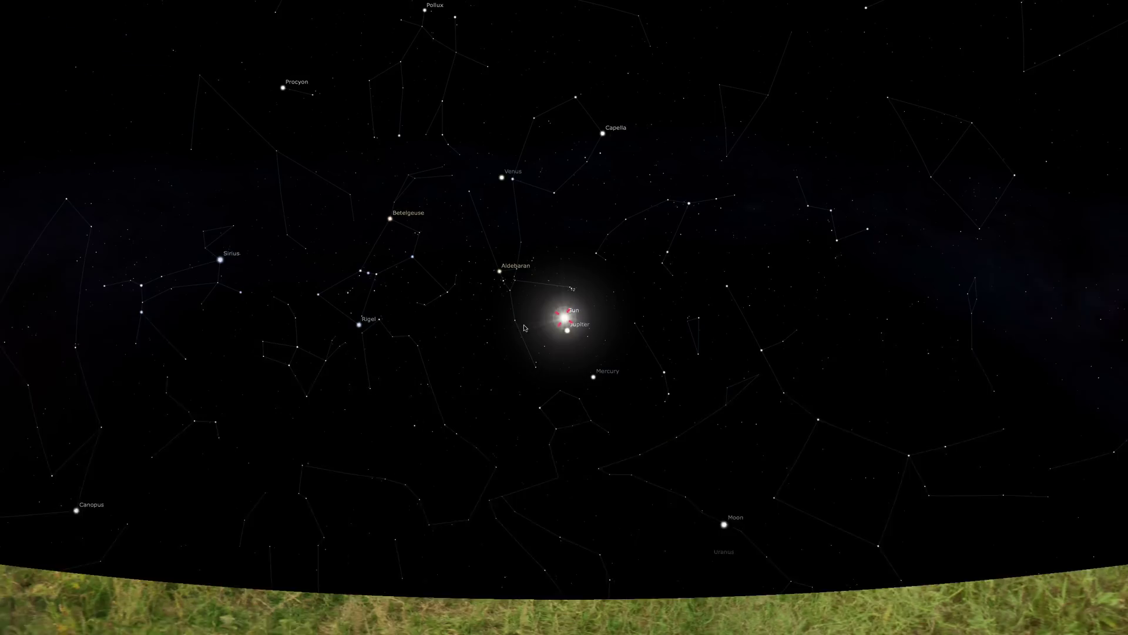
left_click(560, 328)
scroll(564, 327, "up", 2)
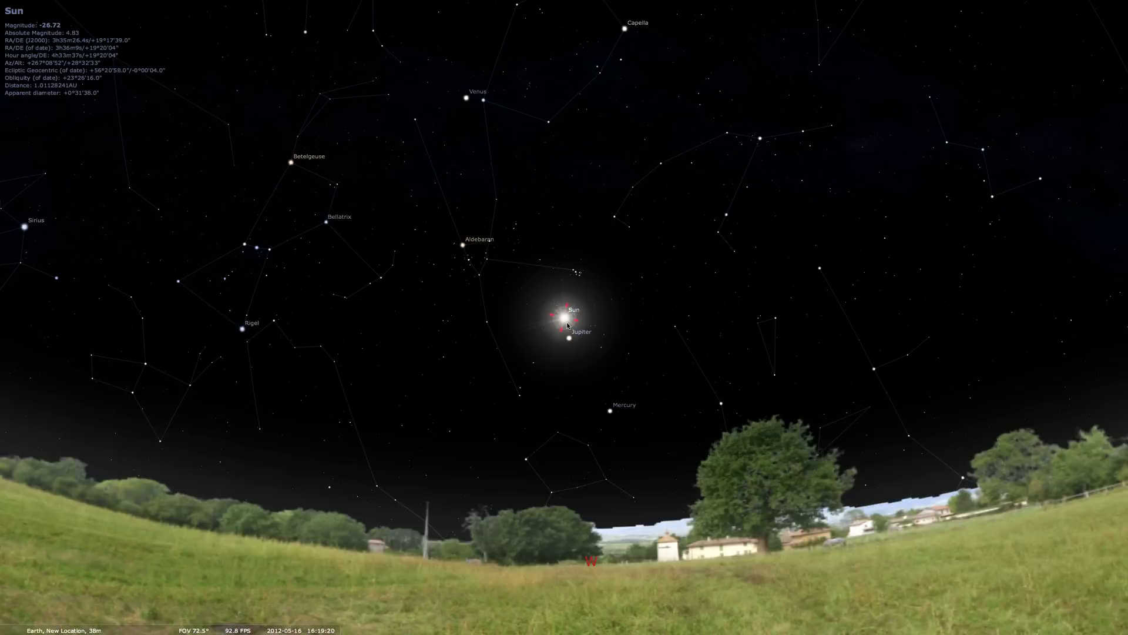
scroll(568, 325, "up", 3)
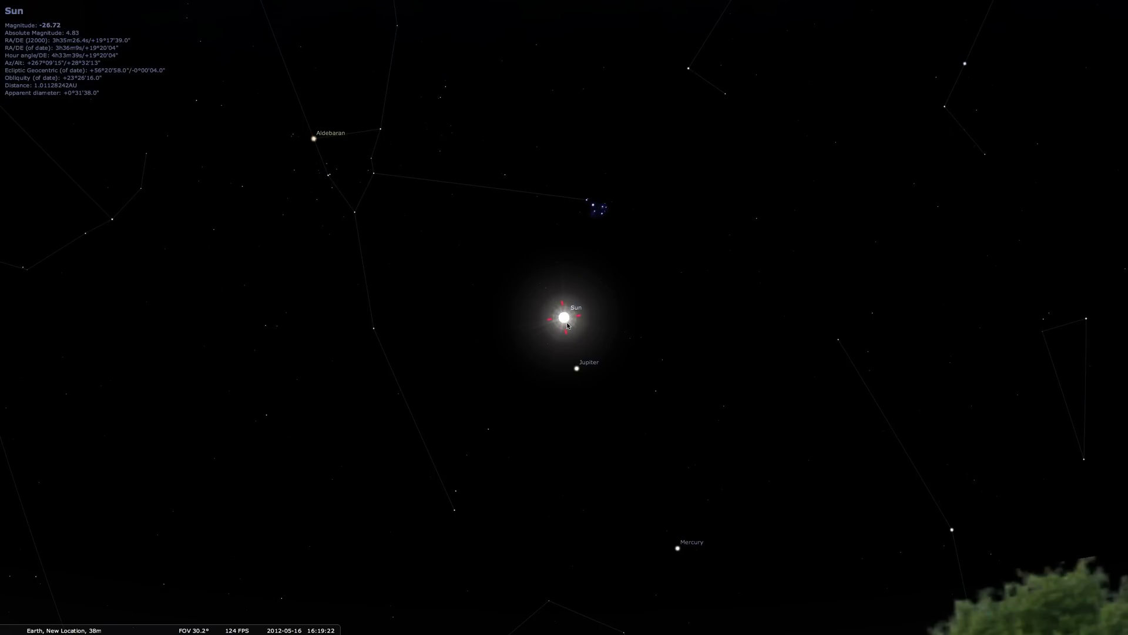
scroll(568, 325, "up", 1)
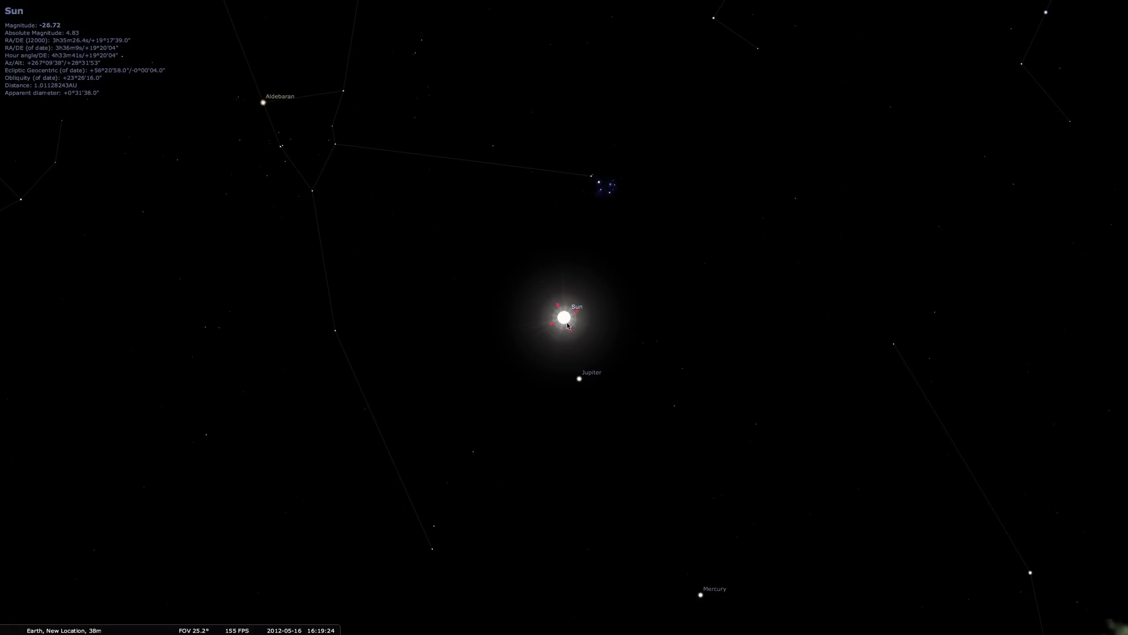
scroll(568, 325, "up", 10)
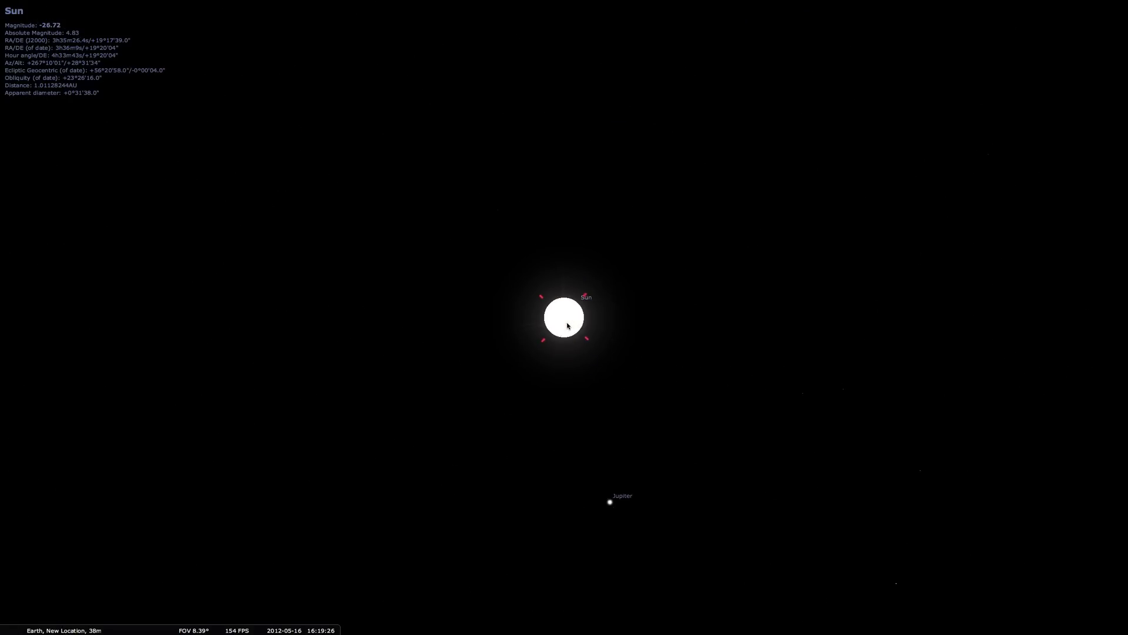
scroll(568, 325, "down", 1)
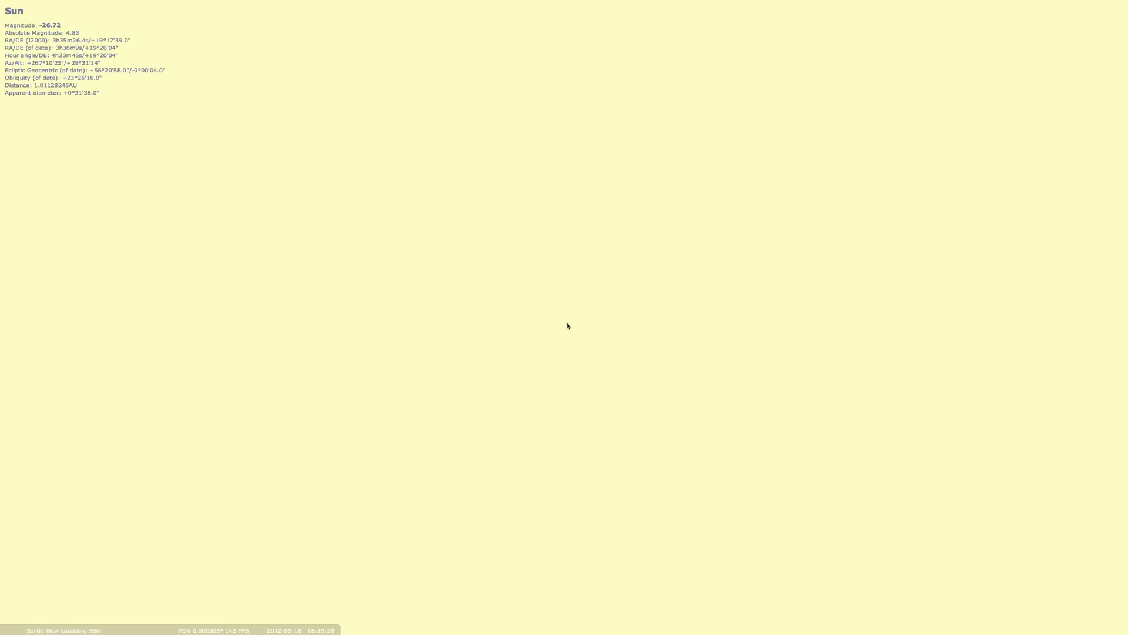
scroll(568, 325, "down", 4)
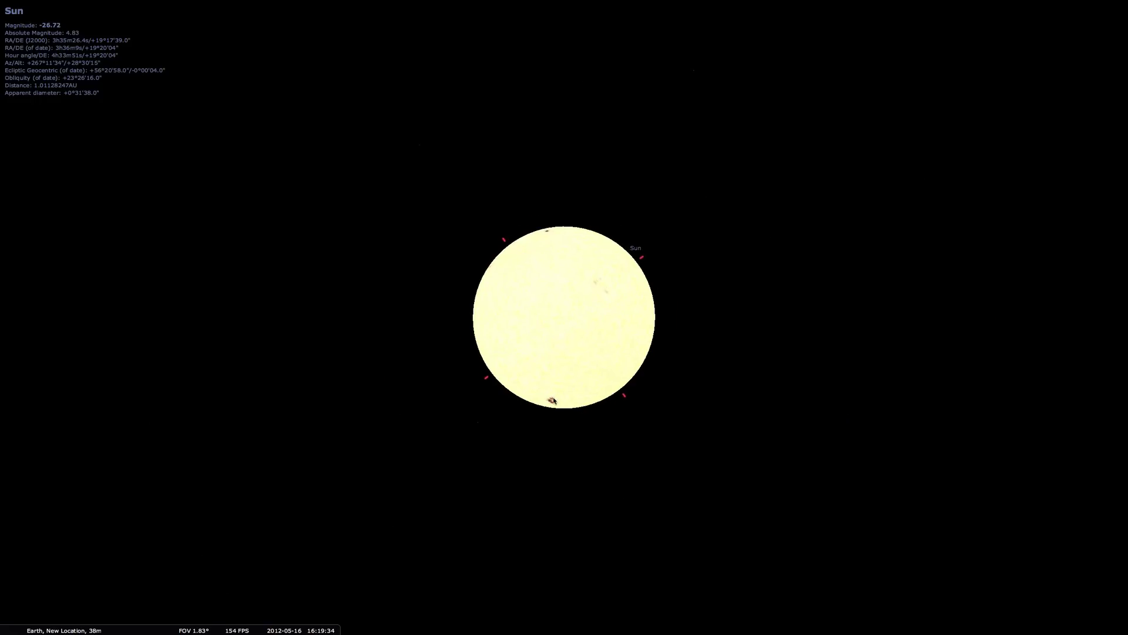
- Deselect the Sun and shift it upward to frame its sunspotted disc at 1.83°
right_click(415, 347)
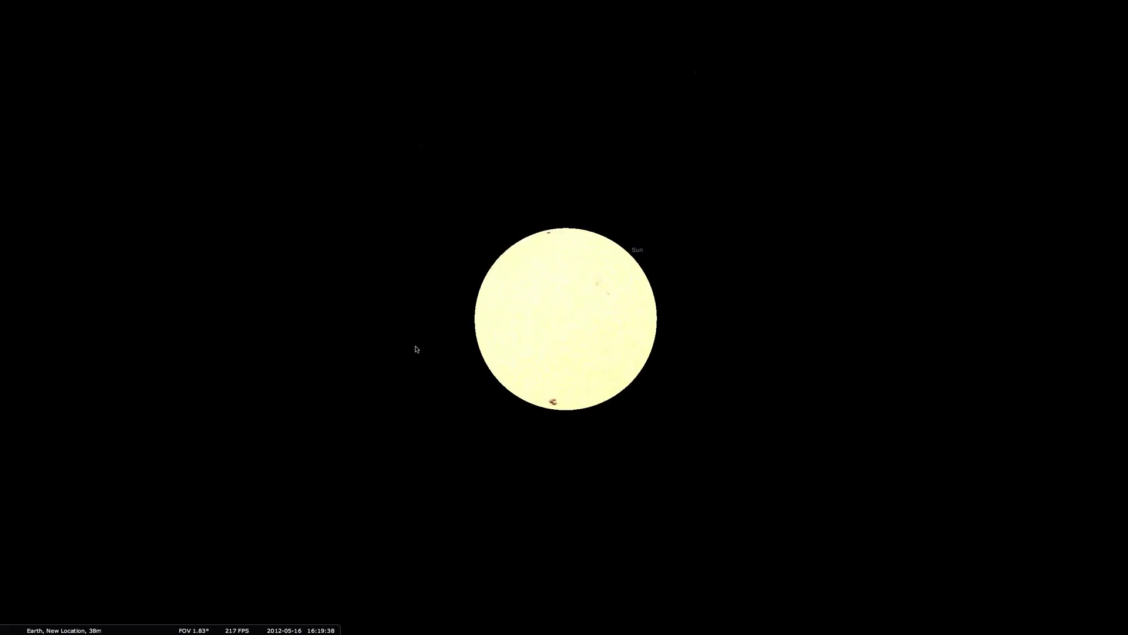
left_click_drag(561, 473, 521, 294)
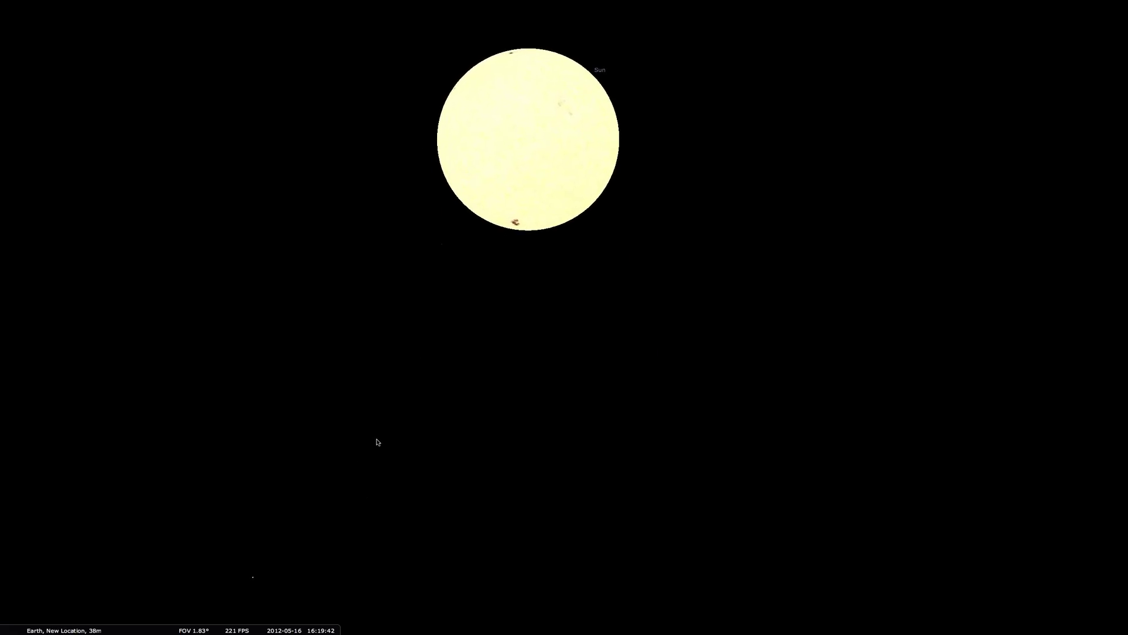
scroll(376, 441, "down", 4)
- Select Jupiter, centre on it and zoom in on its cloud bands and moons
left_click(604, 471)
mouse_move(90, 633)
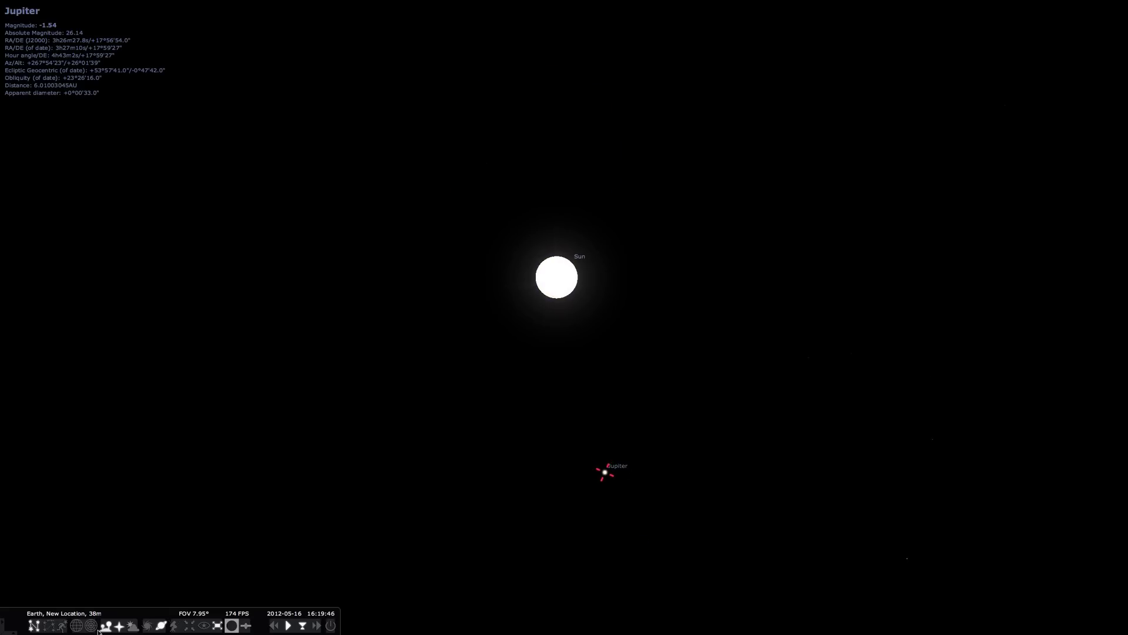
left_click(189, 625)
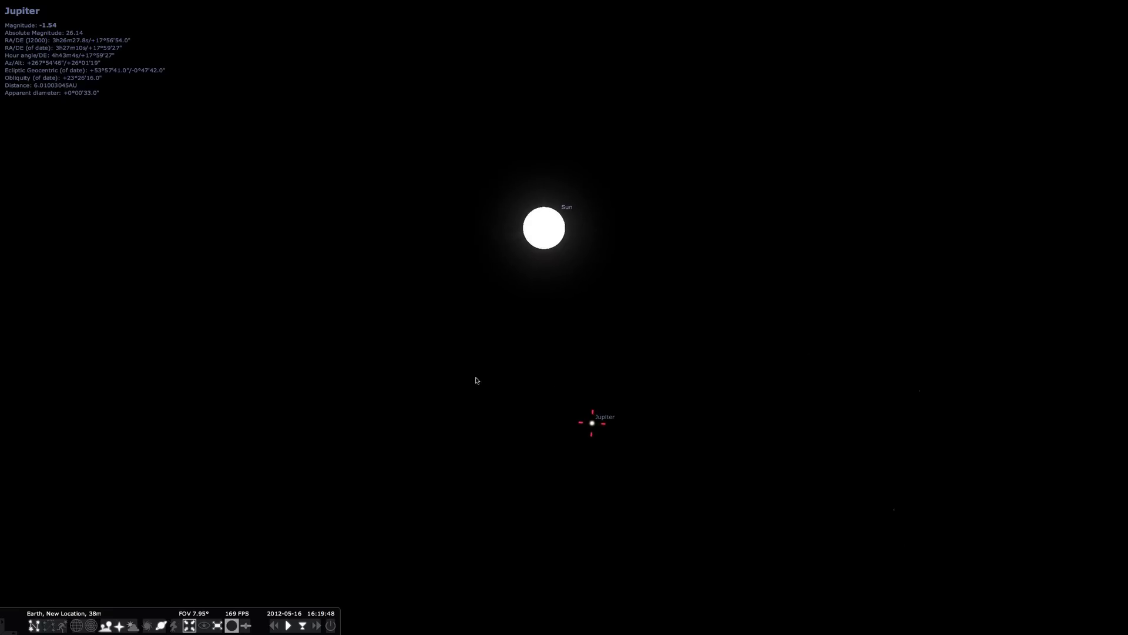
scroll(564, 355, "up", 1)
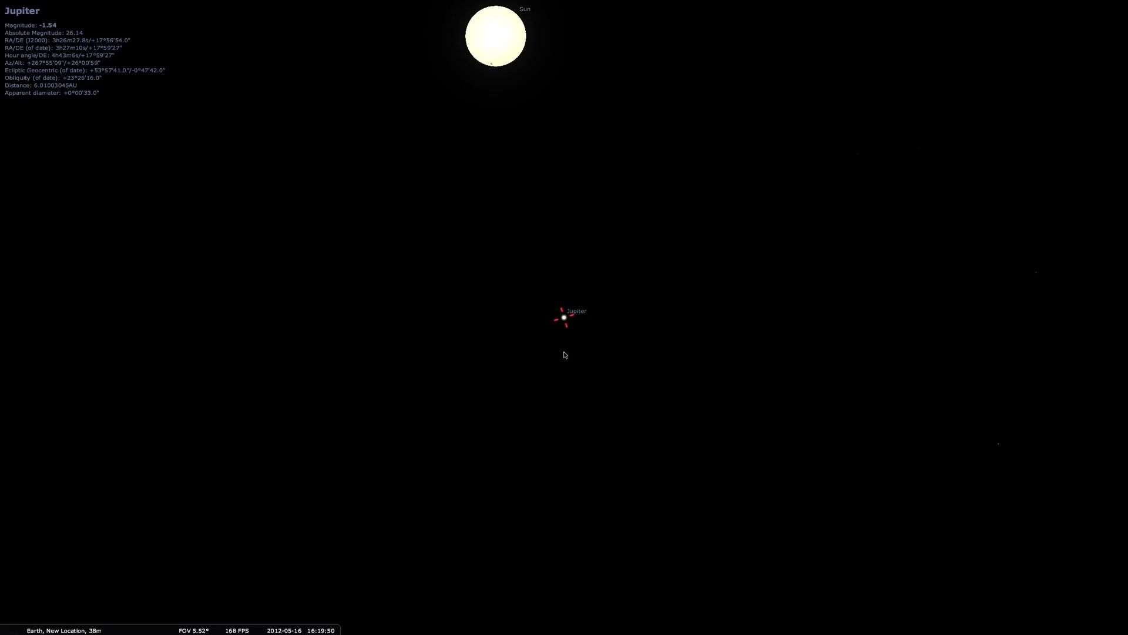
scroll(564, 355, "up", 3)
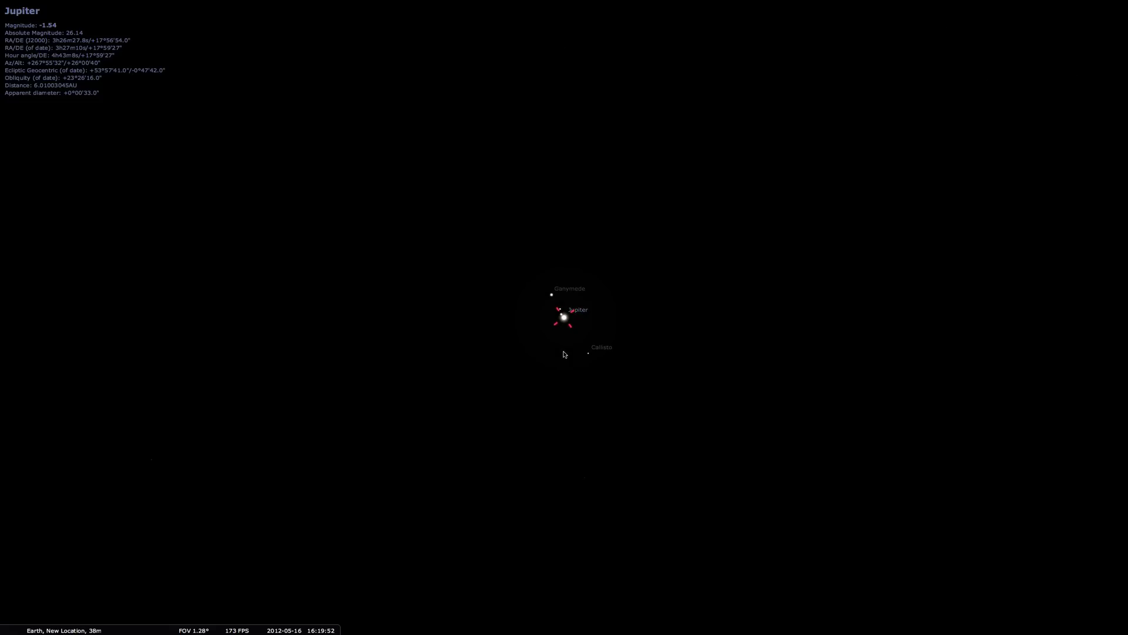
scroll(564, 354, "up", 2)
scroll(564, 355, "up", 1)
scroll(564, 355, "up", 1)
scroll(564, 354, "up", 15)
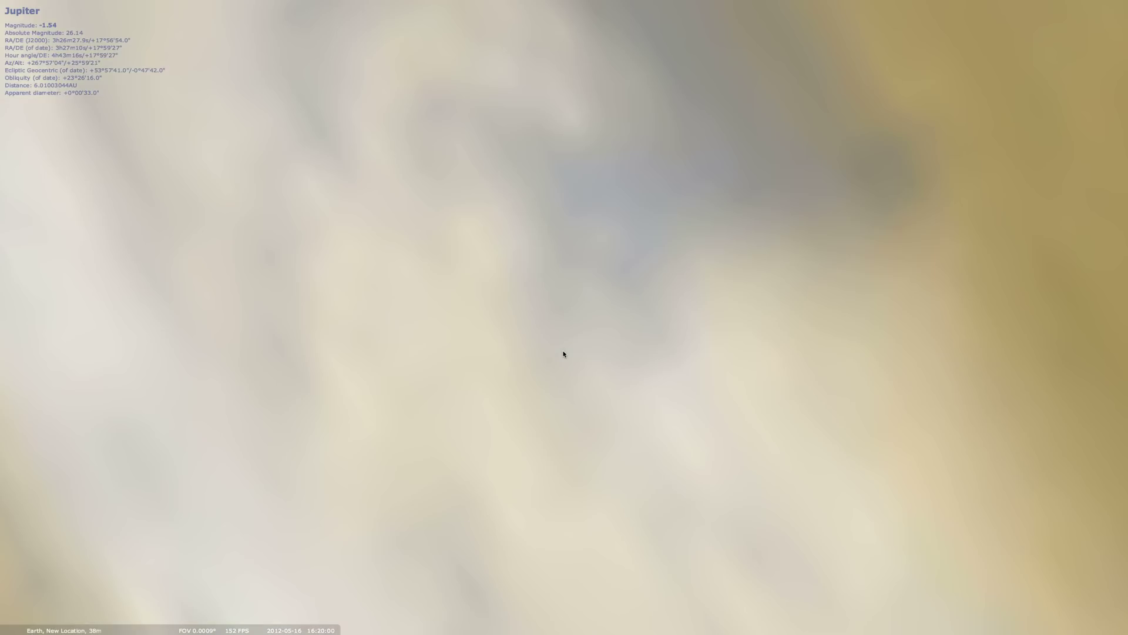
- Zoom back out to a 44.6° field showing Jupiter beside the Sun
scroll(563, 354, "down", 8)
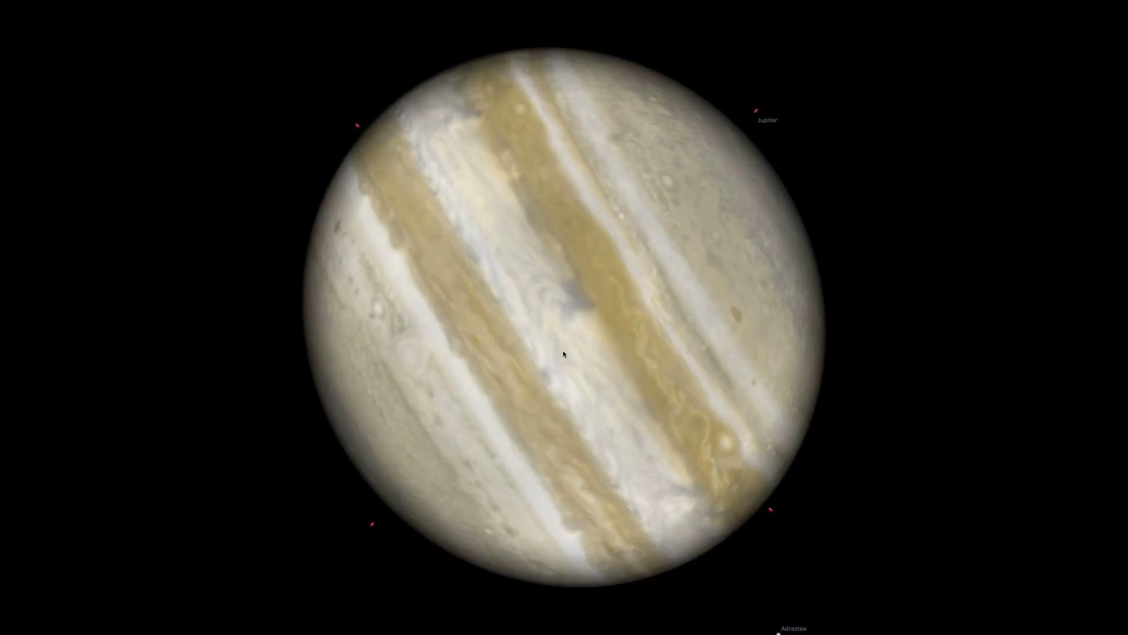
scroll(563, 354, "down", 3)
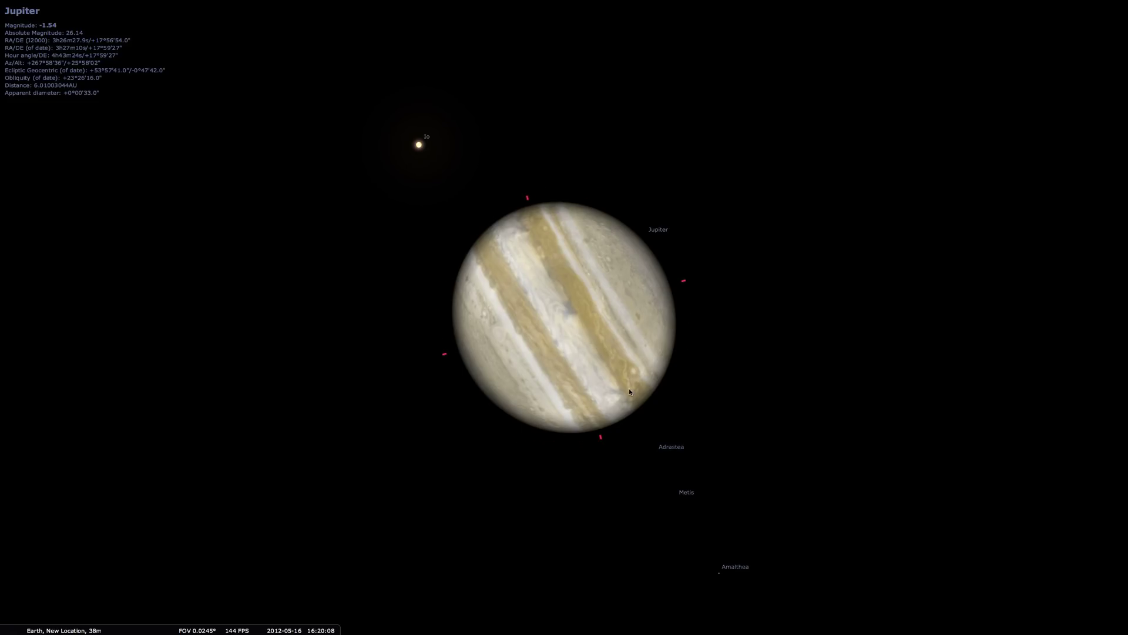
key("backslash")
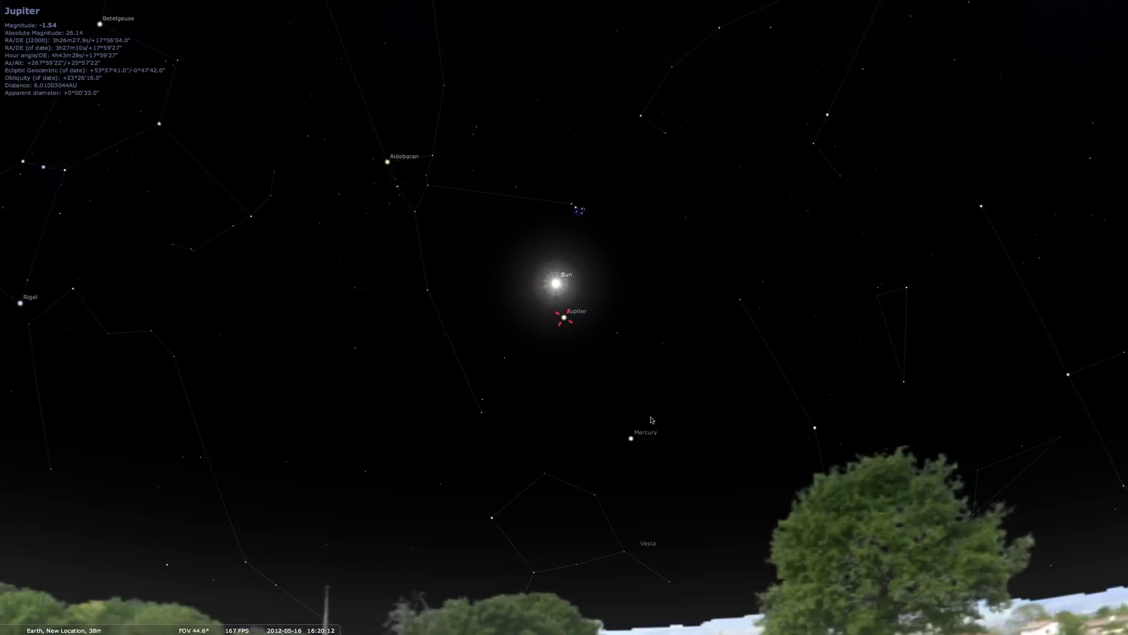
- Select Mercury (magnitude −0.95) and centre the view on it
left_click(614, 407)
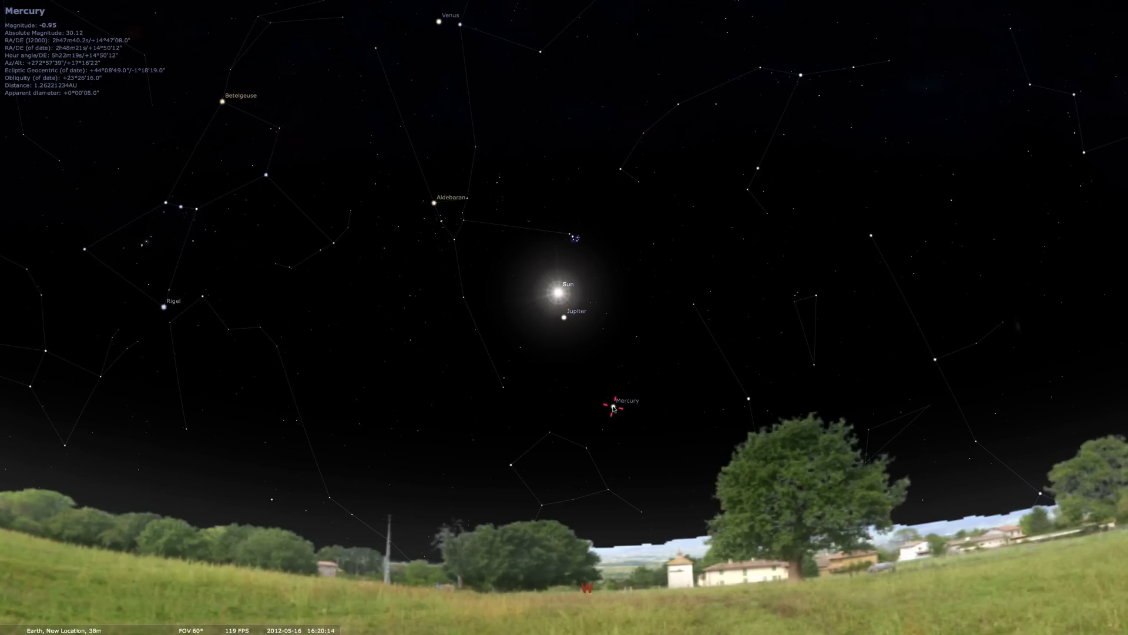
mouse_move(148, 630)
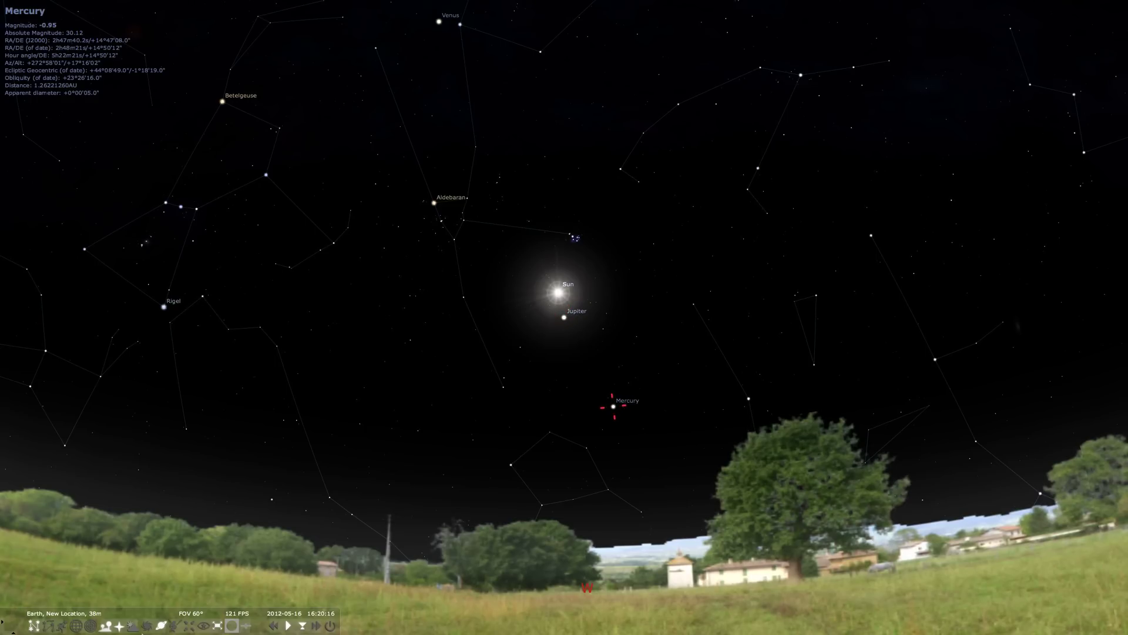
left_click(196, 627)
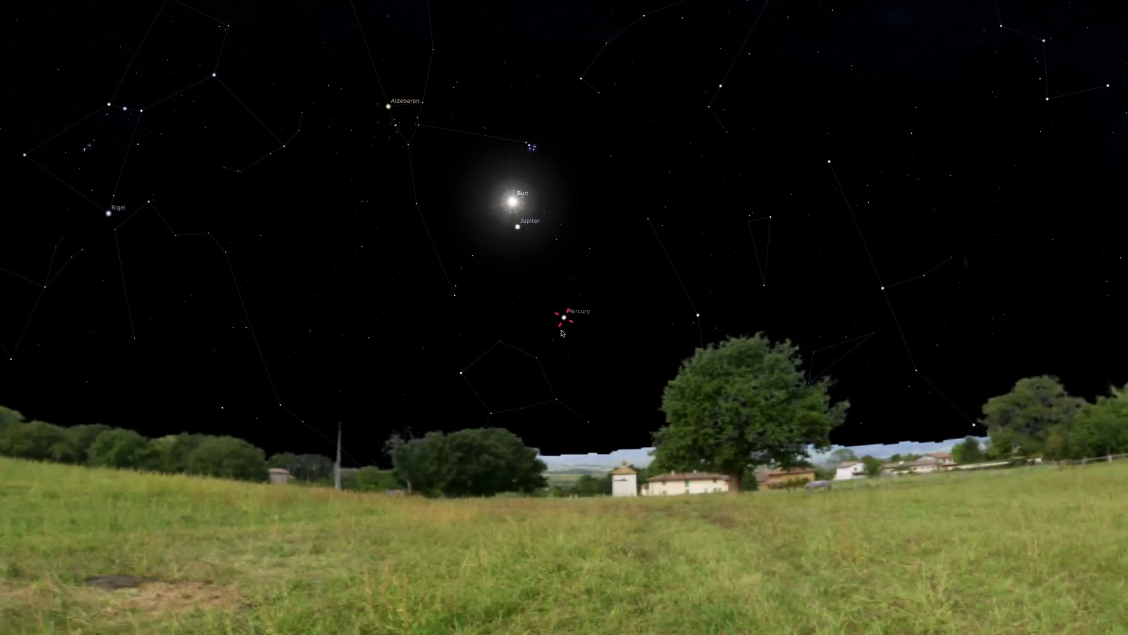
left_click(561, 333)
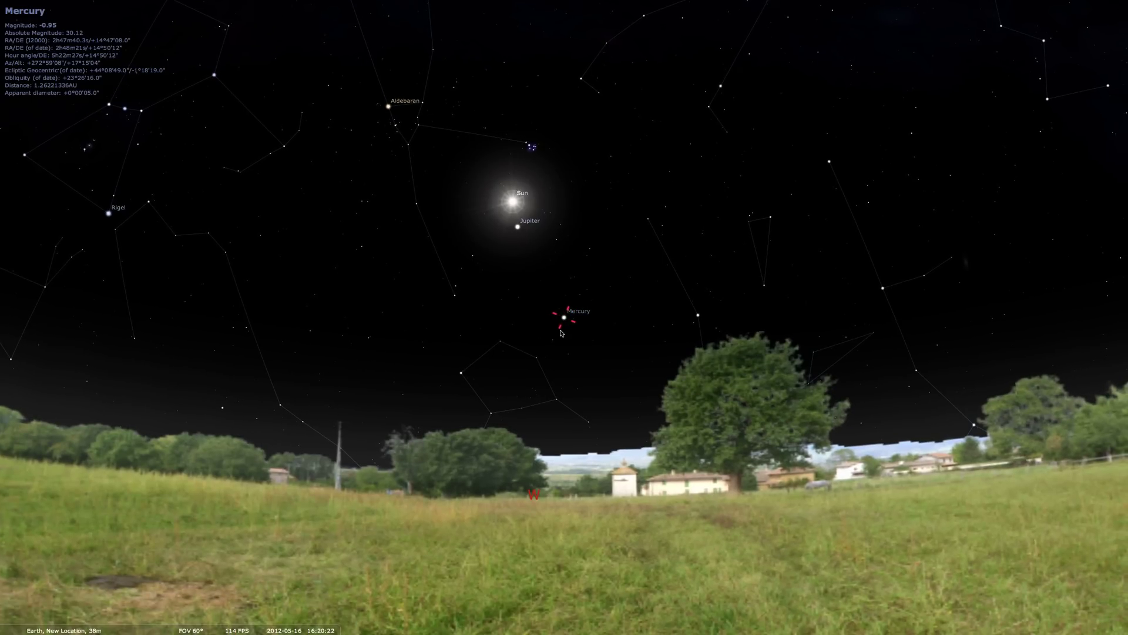
- Zoom in until Mercury's mottled disc fills the view, then pull back to 4.02°
scroll(563, 332, "up", 5)
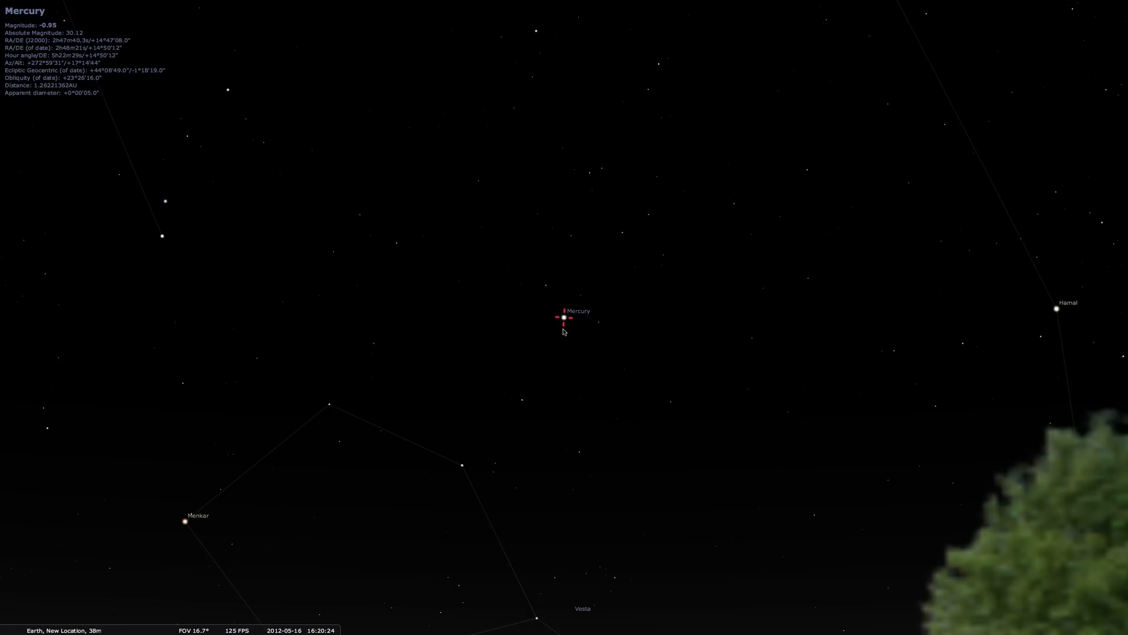
scroll(563, 333, "up", 3)
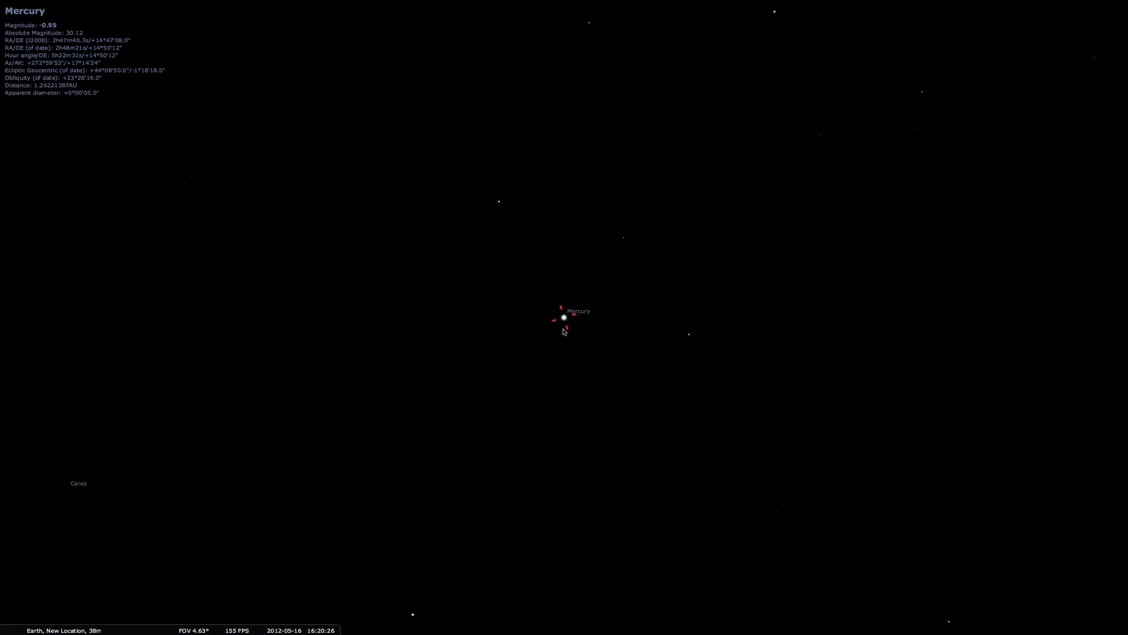
scroll(563, 332, "up", 2)
scroll(563, 332, "up", 10)
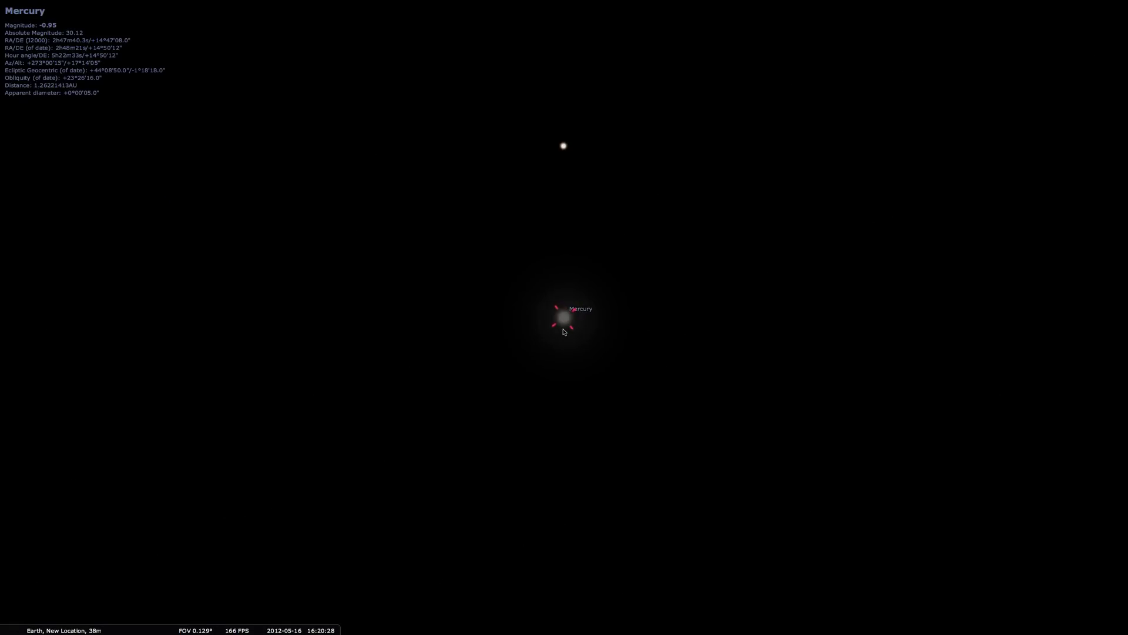
key("ctrl+t")
scroll(563, 332, "up", 3)
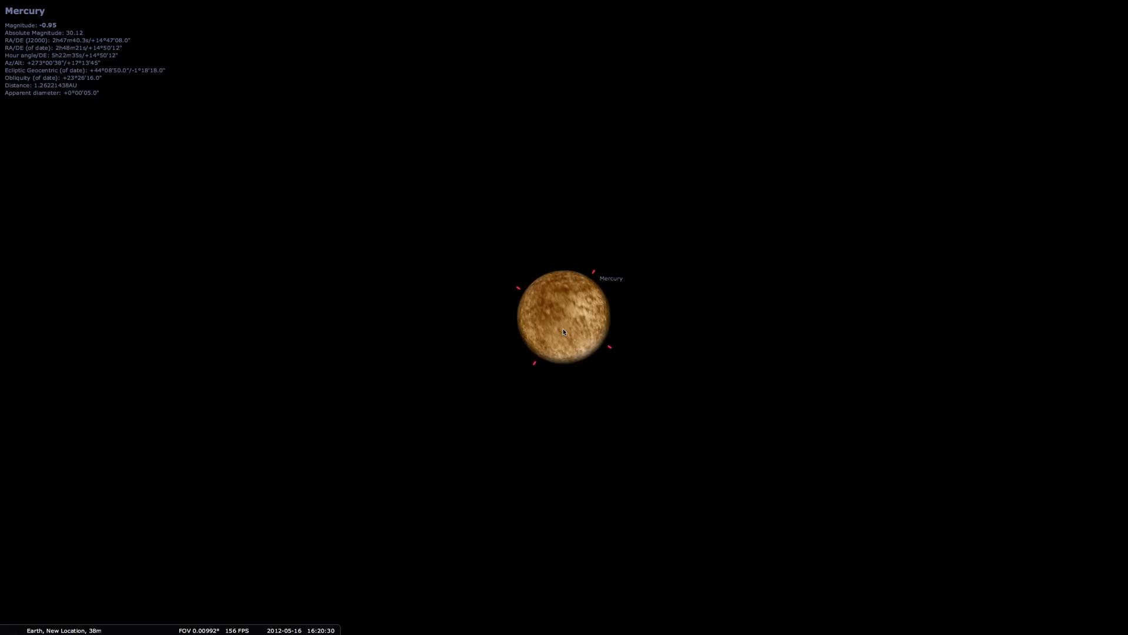
scroll(563, 332, "up", 3)
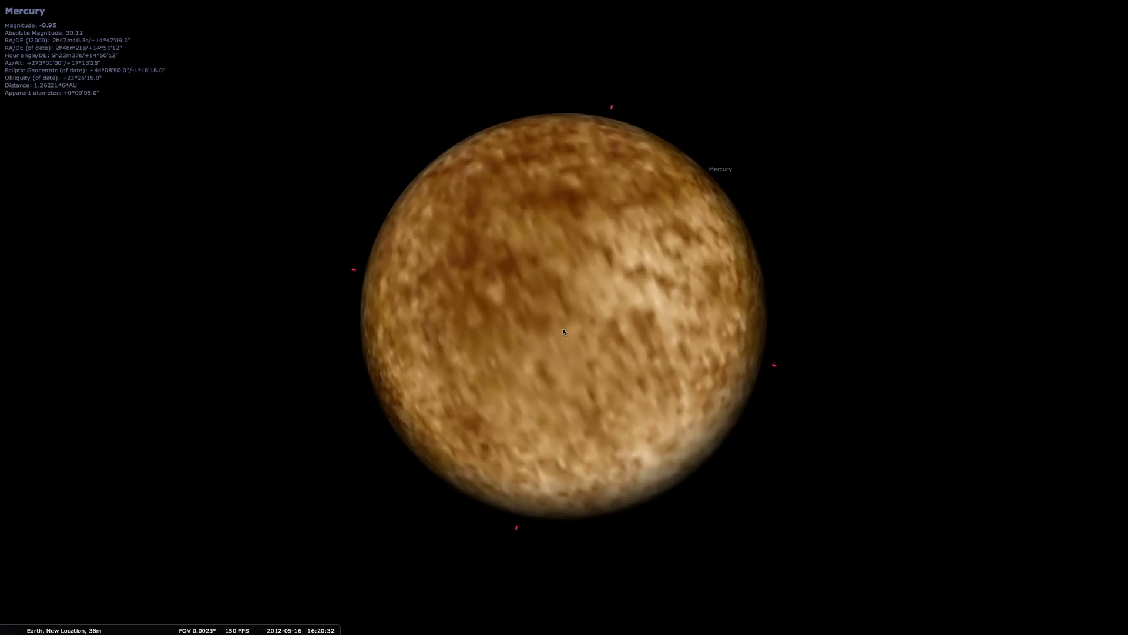
scroll(563, 332, "down", 12)
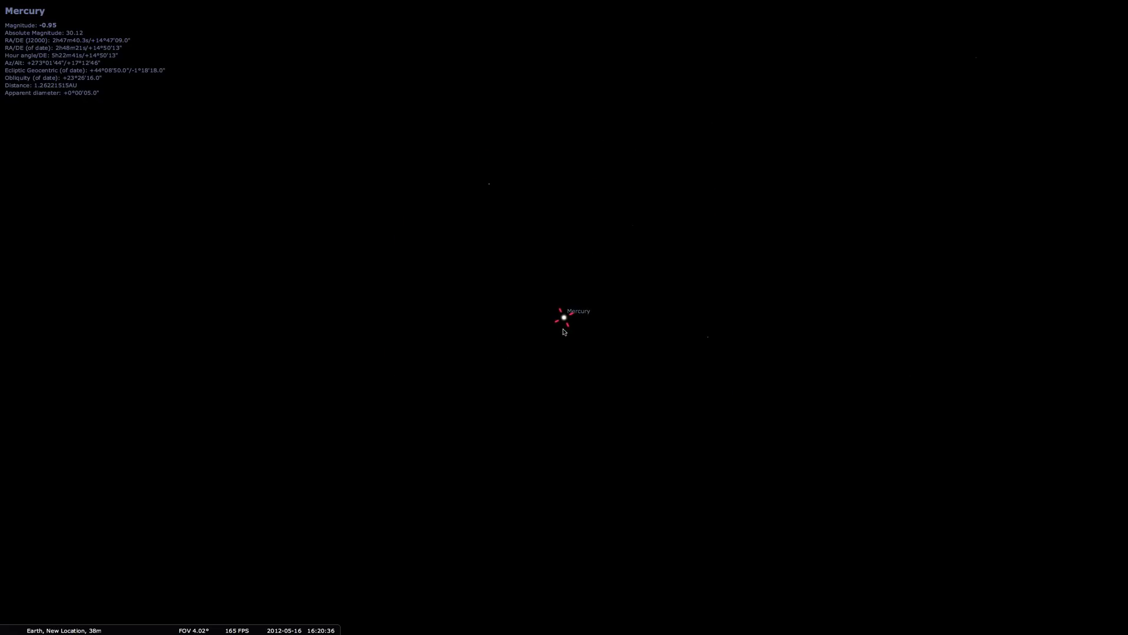
scroll(563, 332, "down", 10)
- Return to the 235° all-sky fisheye, tilt up toward the zenith and select Sirius
key("g")
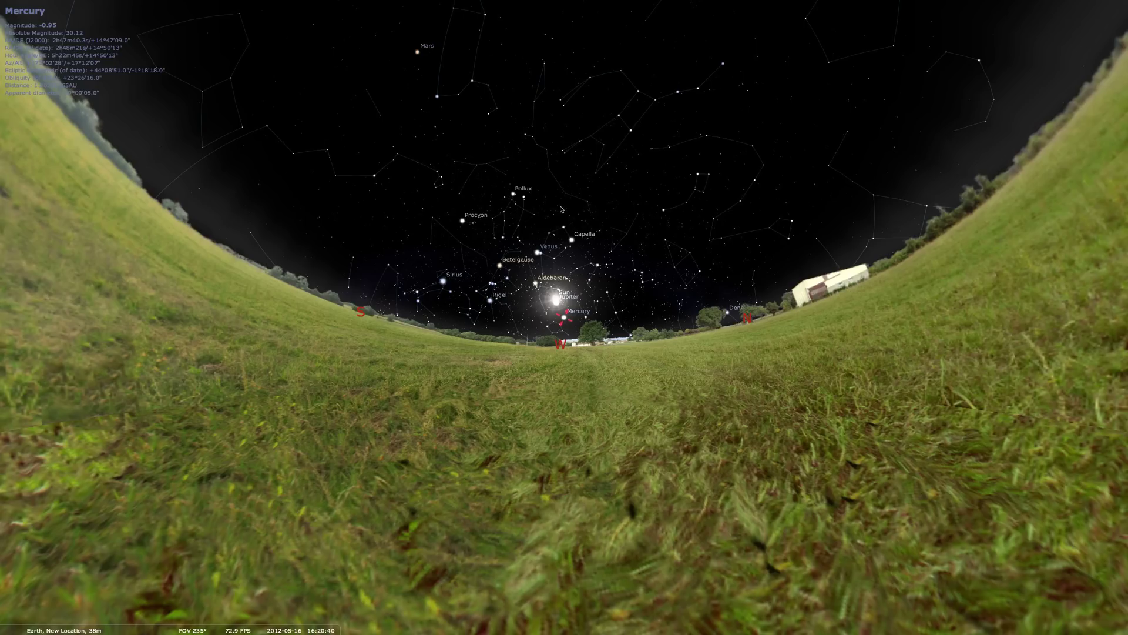
left_click_drag(561, 209, 499, 123)
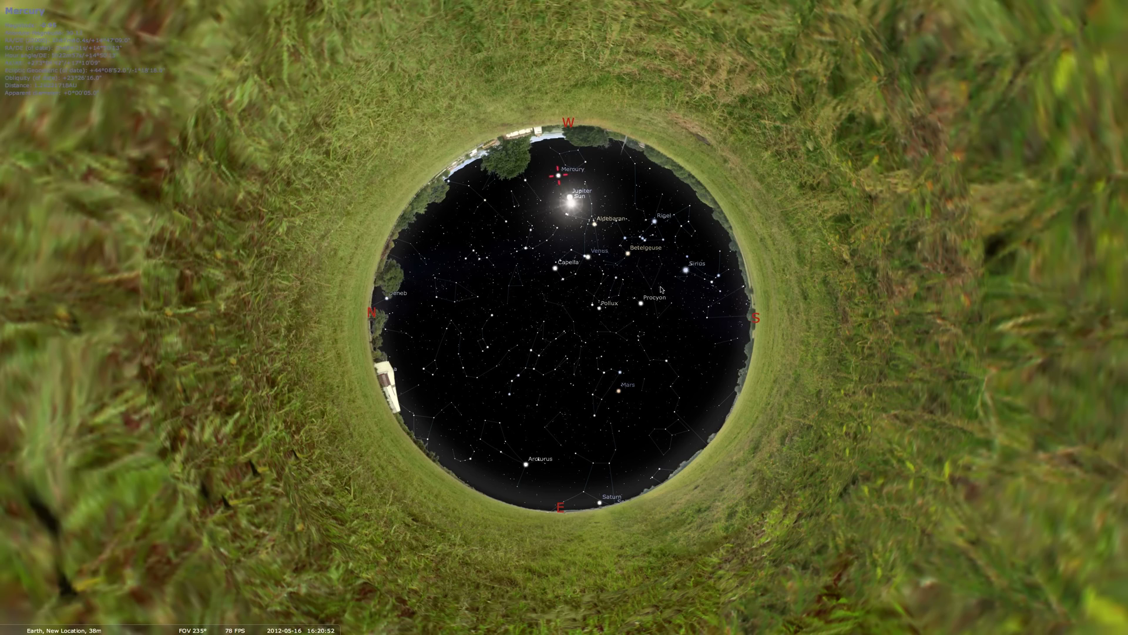
left_click(685, 269)
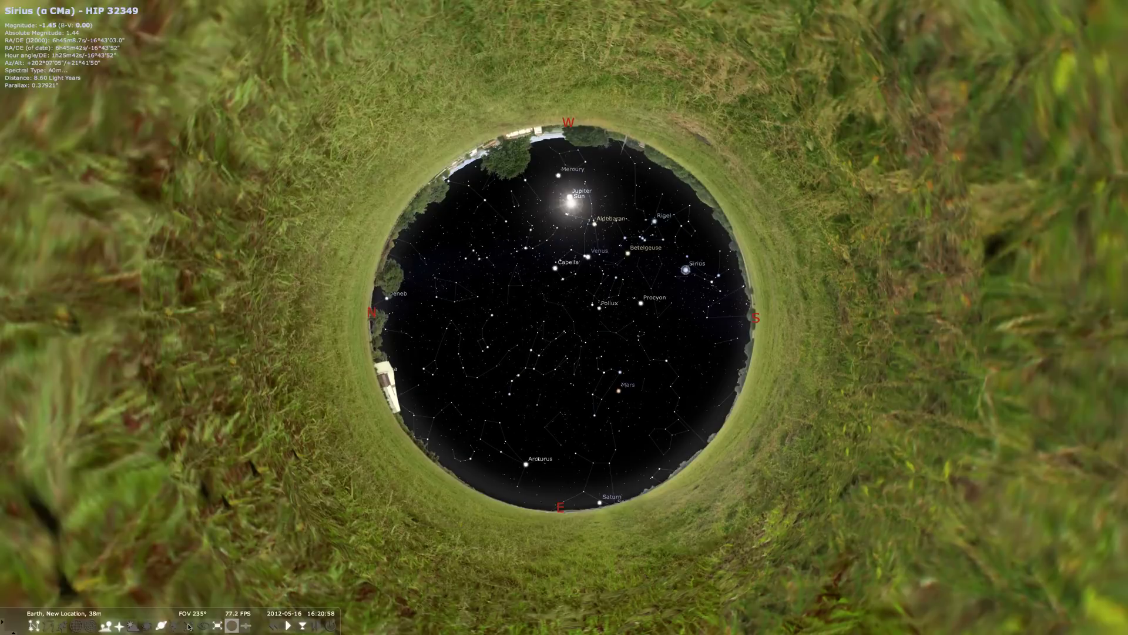
- Centre on Sirius and zoom in to a 0.0473° field of its blue-white glow
left_click(188, 625)
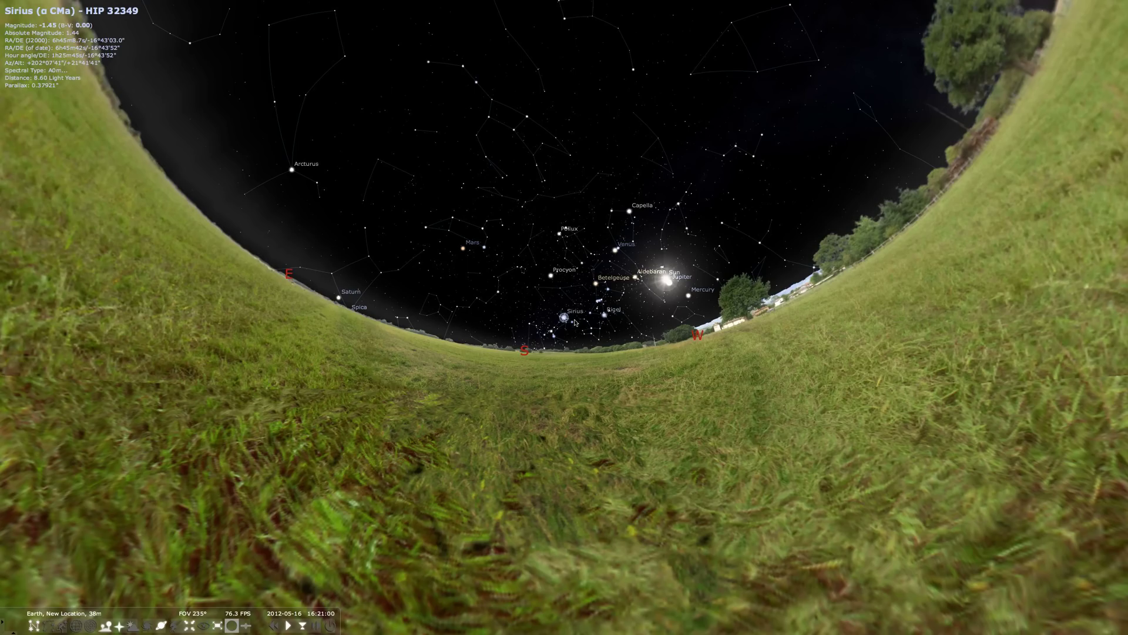
scroll(575, 321, "up", 5)
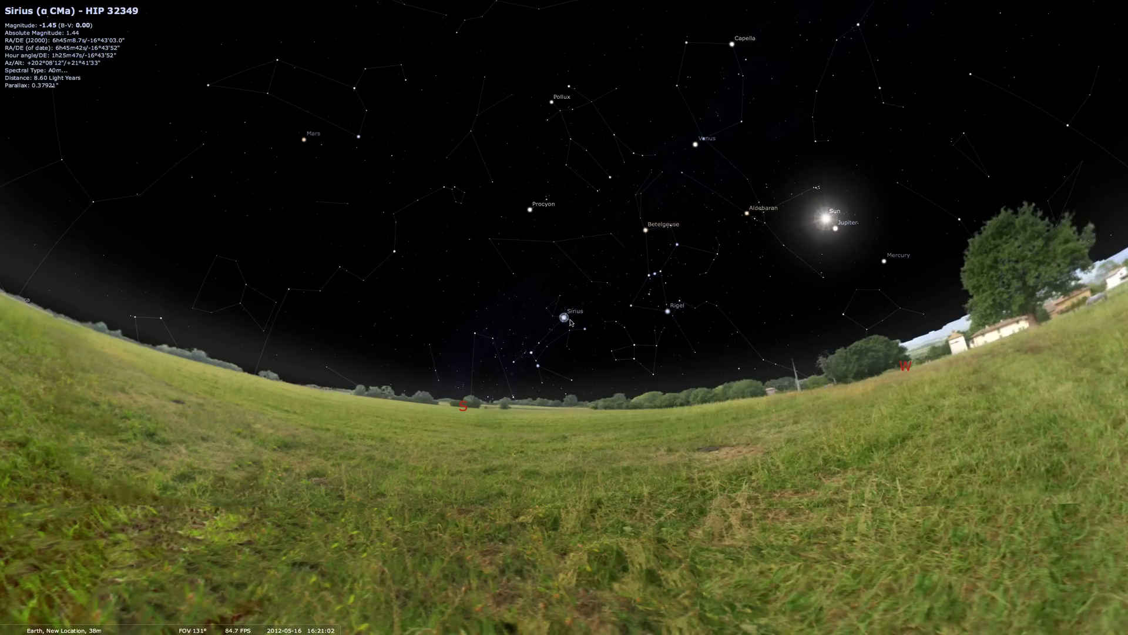
scroll(570, 322, "up", 5)
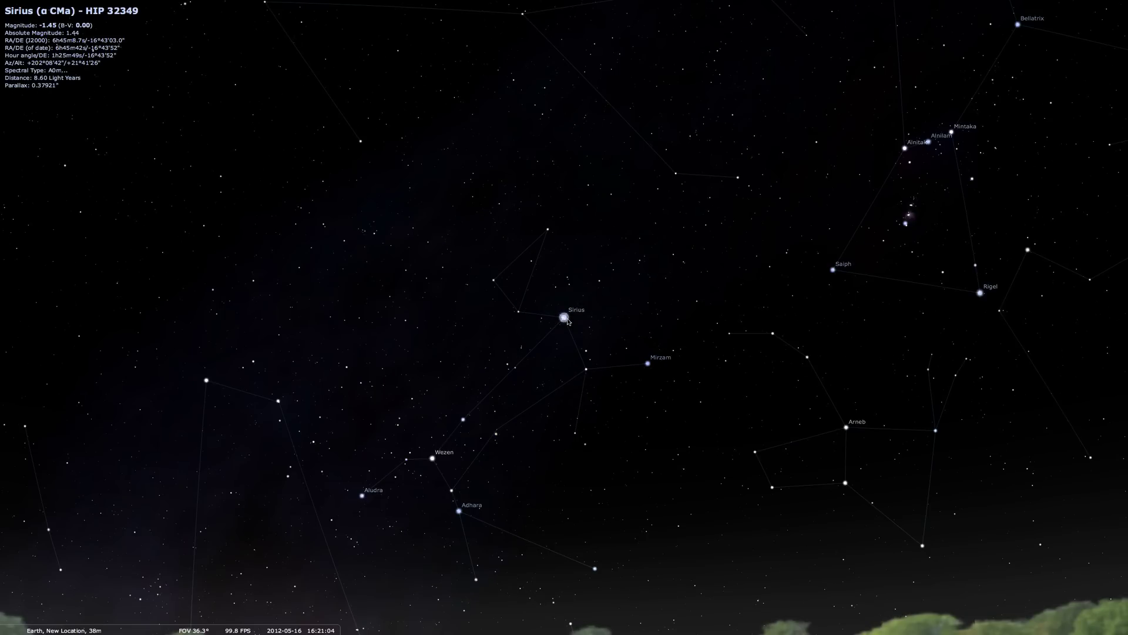
scroll(568, 322, "up", 3)
scroll(569, 321, "up", 3)
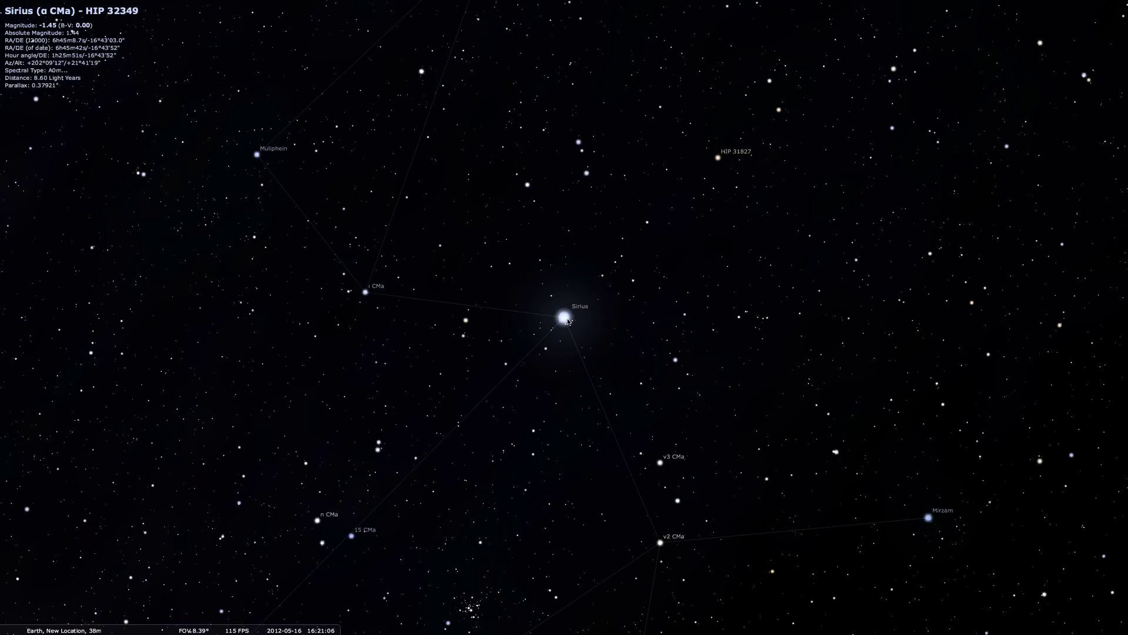
scroll(568, 322, "up", 10)
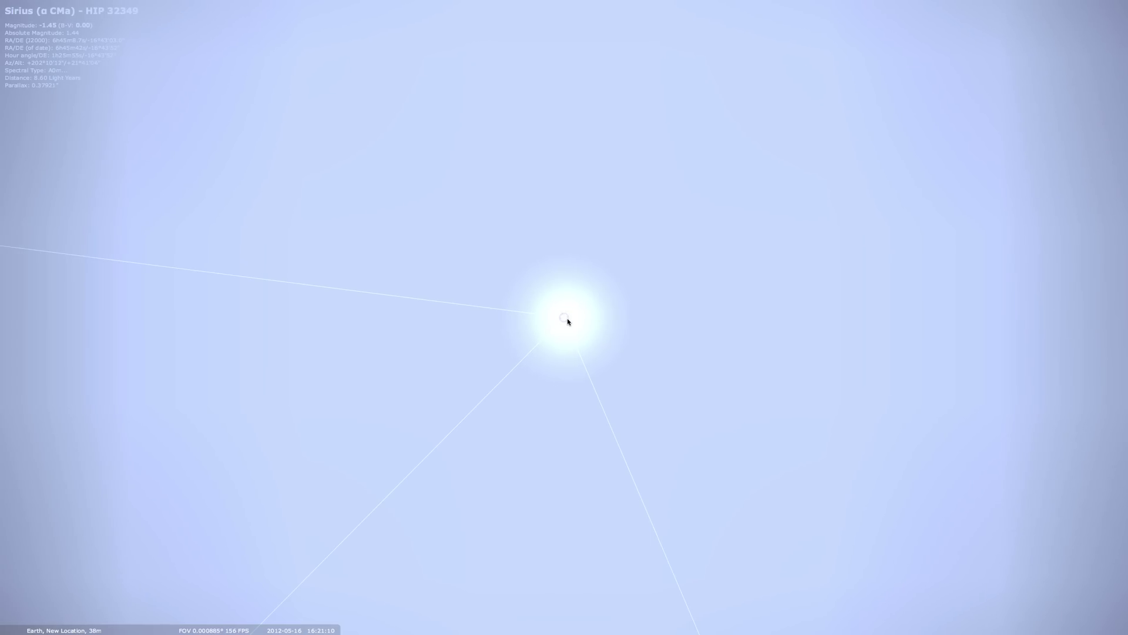
scroll(568, 322, "down", 5)
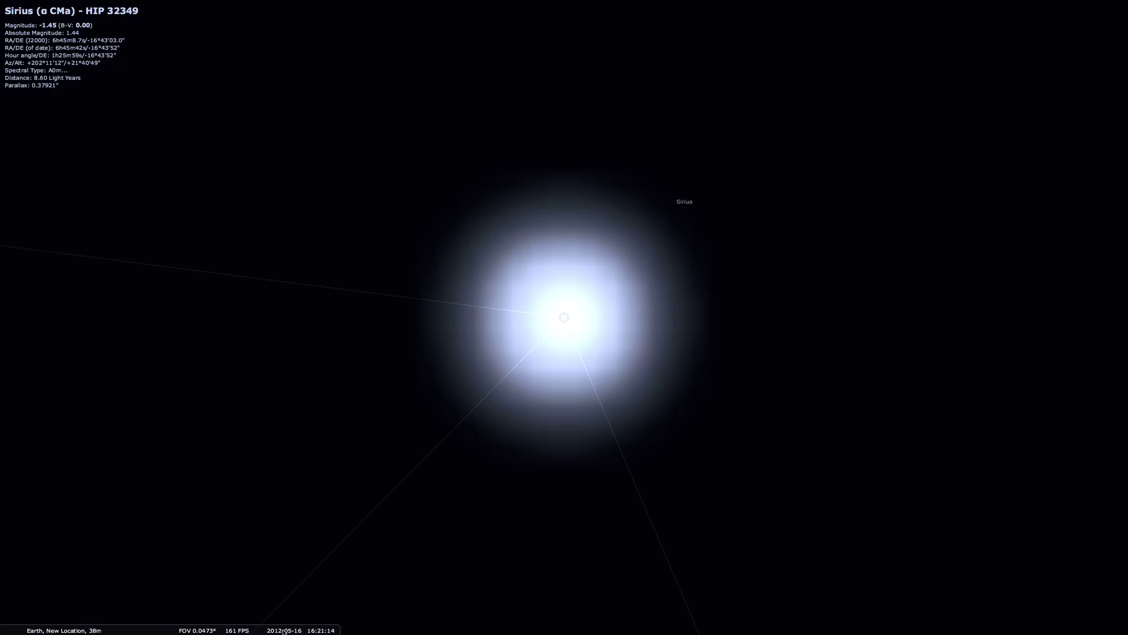
mouse_move(283, 631)
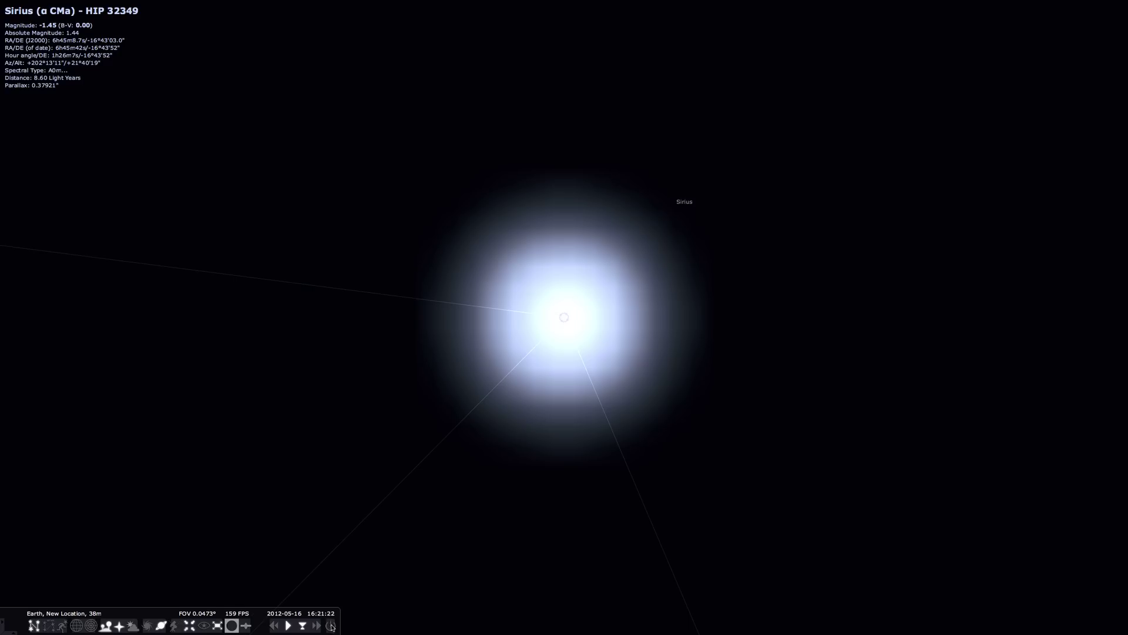
- Quit Stellarium from the right end of its bottom toolbar
left_click(331, 629)
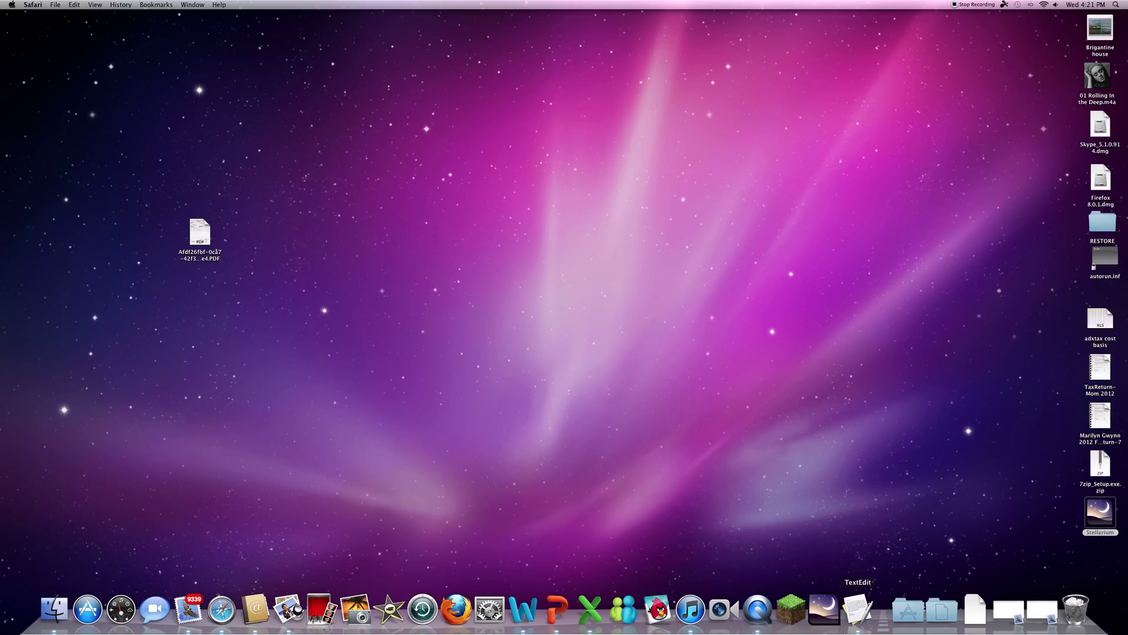